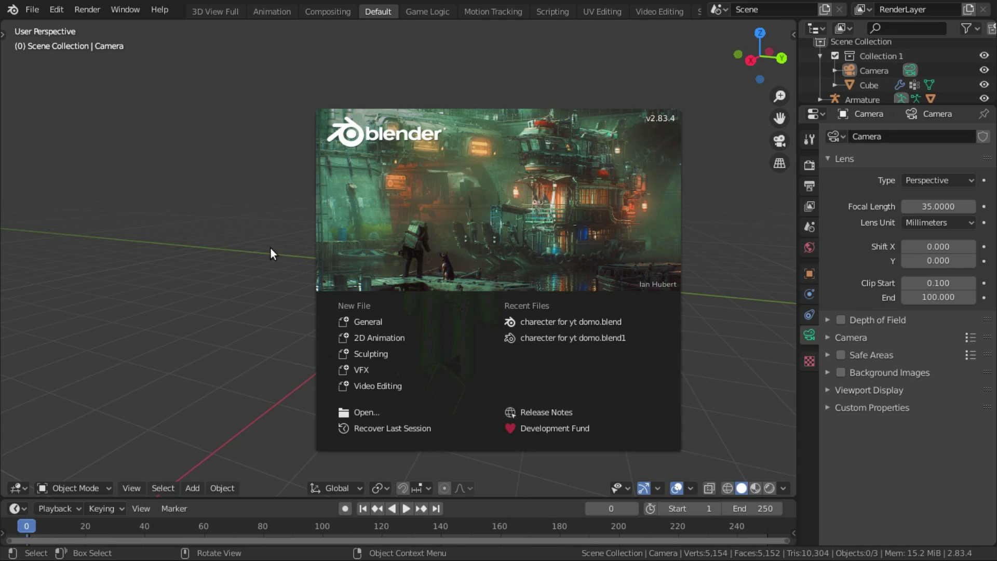
Dismiss the splash screen and delete the camera from the scene
{"action": "left_click", "coordinate": [271, 335]}
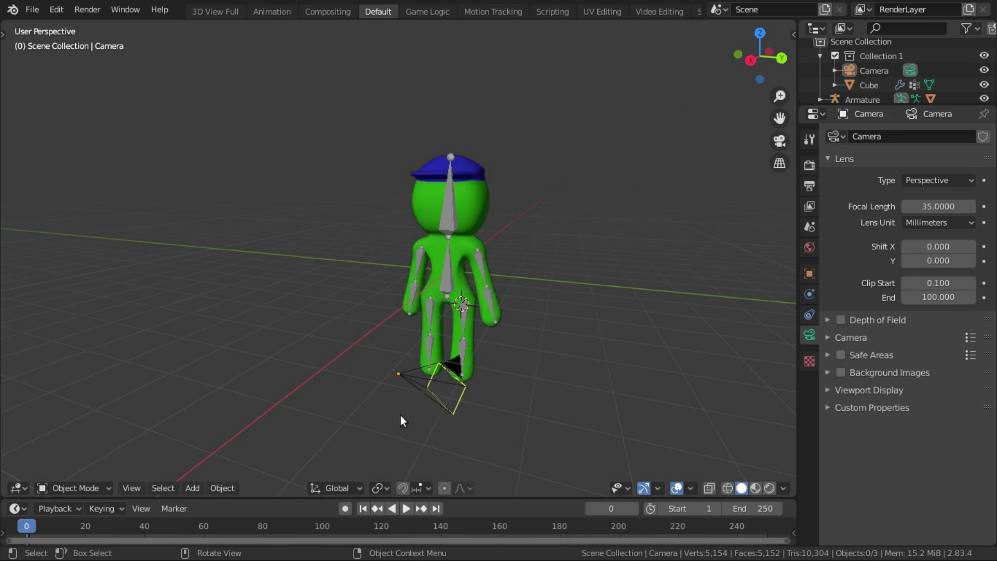
{"action": "left_click", "coordinate": [445, 390]}
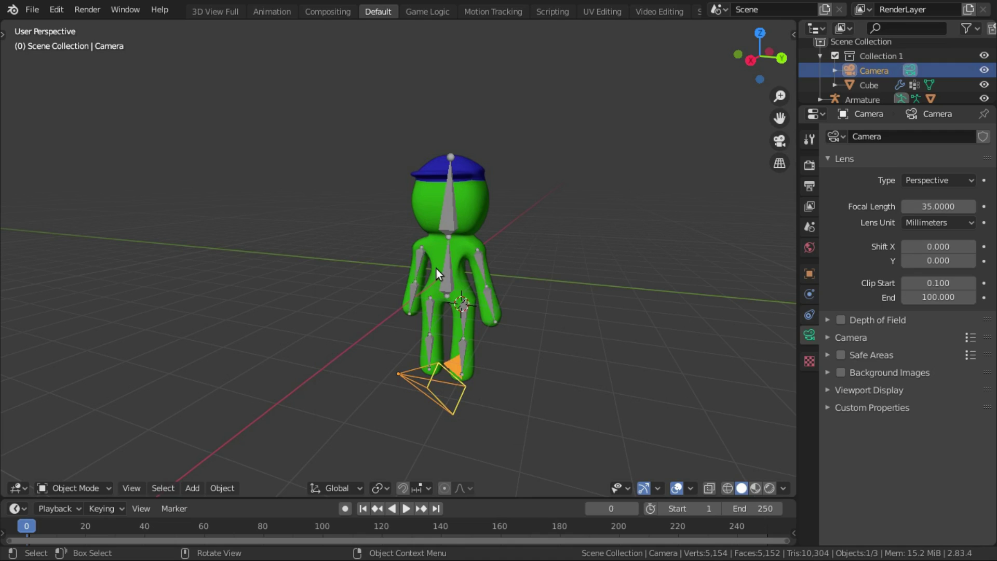
{"action": "middle_click_drag", "start_coordinate": [399, 355], "coordinate": [531, 394]}
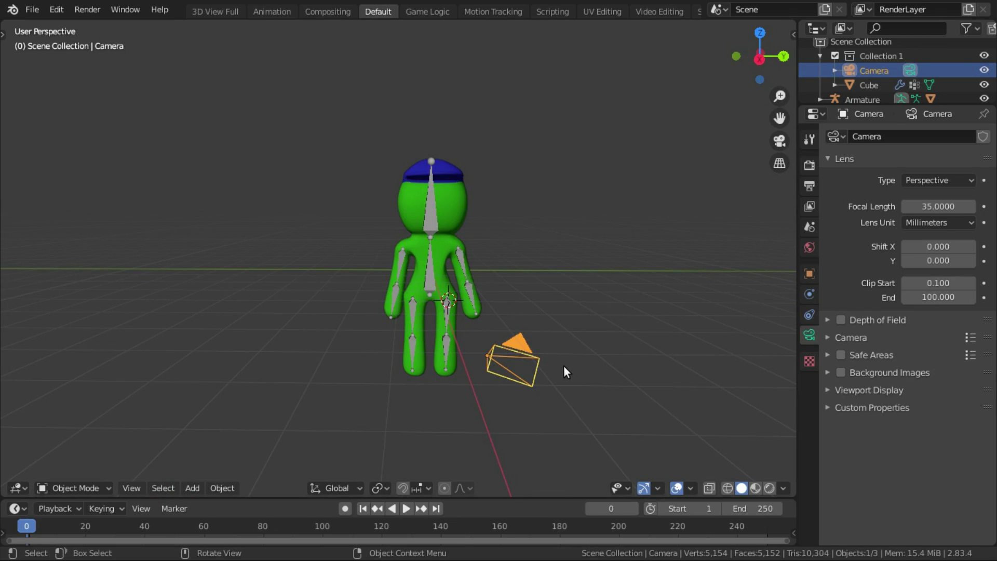
{"action": "middle_click_drag", "start_coordinate": [564, 367], "coordinate": [337, 295]}
{"action": "key", "text": "x"}
{"action": "left_click", "coordinate": [336, 293]}
Select the character's armature and pick its head bone in Pose Mode
{"action": "scroll", "coordinate": [476, 359], "scroll_direction": "up", "scroll_amount": 3}
{"action": "middle_click_drag", "start_coordinate": [476, 359], "coordinate": [628, 407]}
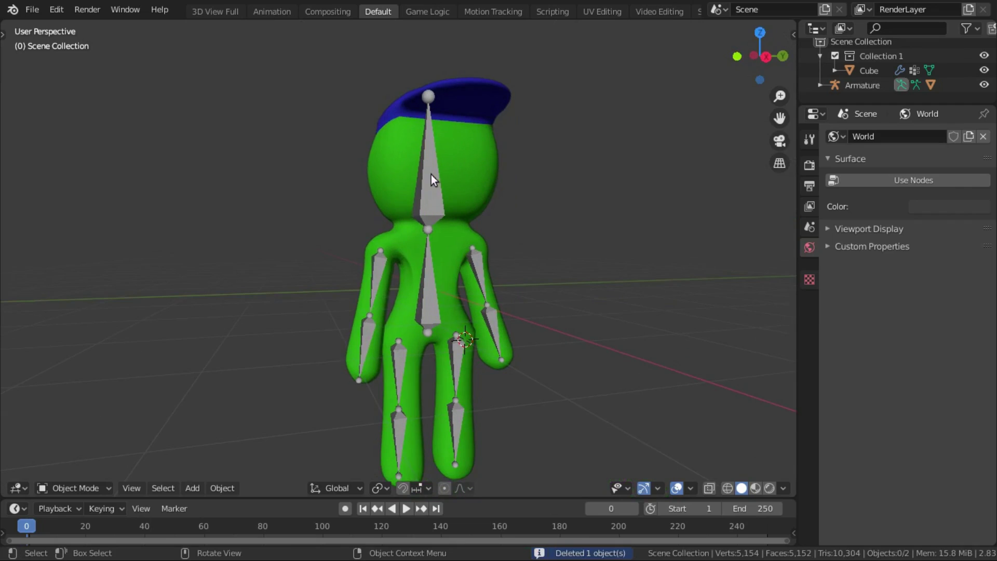
{"action": "left_click", "coordinate": [437, 171]}
{"action": "left_click", "coordinate": [436, 170]}
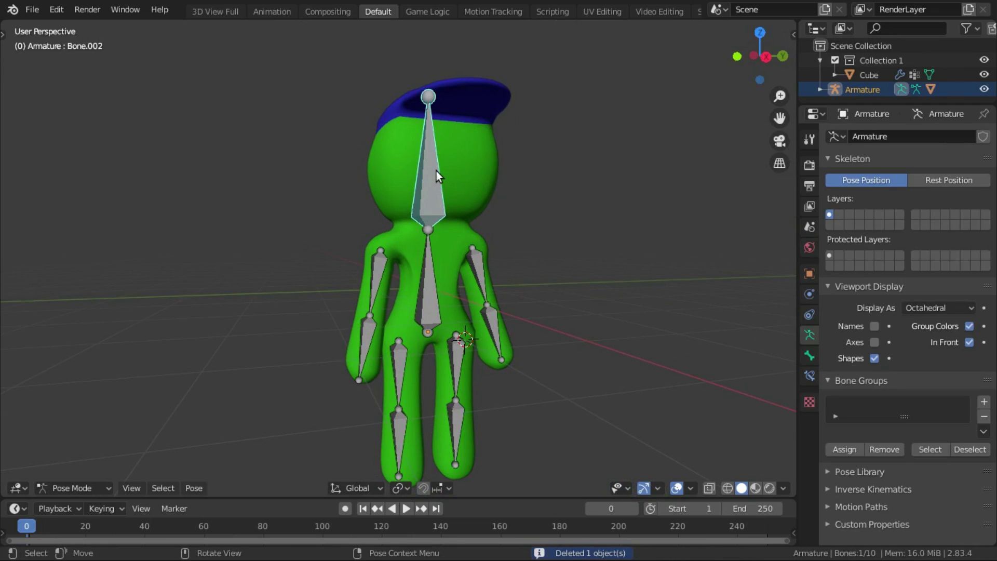
Enlarge the timeline area and scrub the playhead to frame 100 and back to frame 0
{"action": "left_click_drag", "start_coordinate": [218, 497], "coordinate": [226, 469]}
{"action": "left_click_drag", "start_coordinate": [321, 502], "coordinate": [322, 502]}
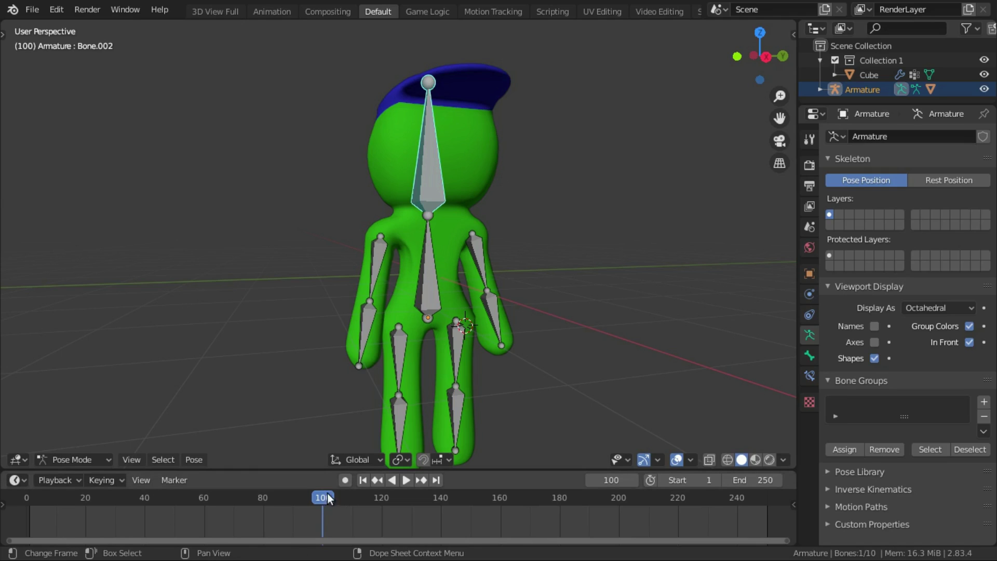
{"action": "left_click_drag", "start_coordinate": [330, 497], "coordinate": [24, 498]}
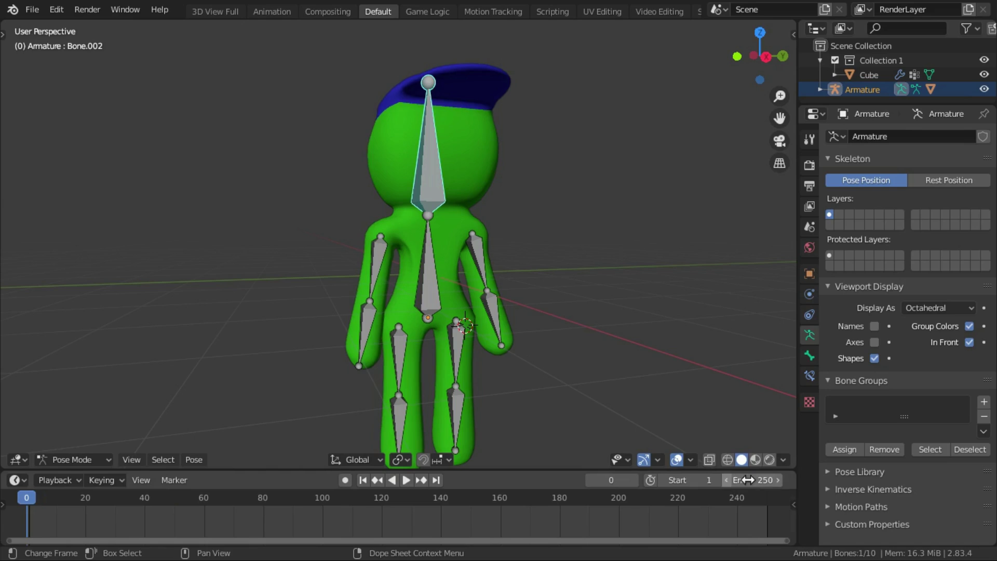
{"action": "middle_click_drag", "start_coordinate": [430, 240], "coordinate": [452, 236]}
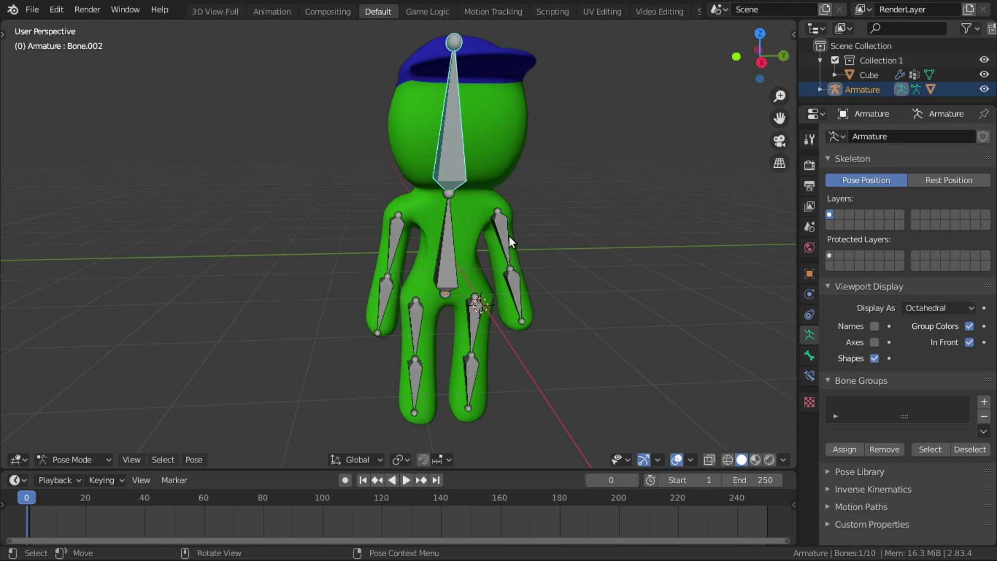
{"action": "left_click", "coordinate": [736, 57]}
{"action": "left_click_drag", "start_coordinate": [760, 56], "coordinate": [524, 176]}
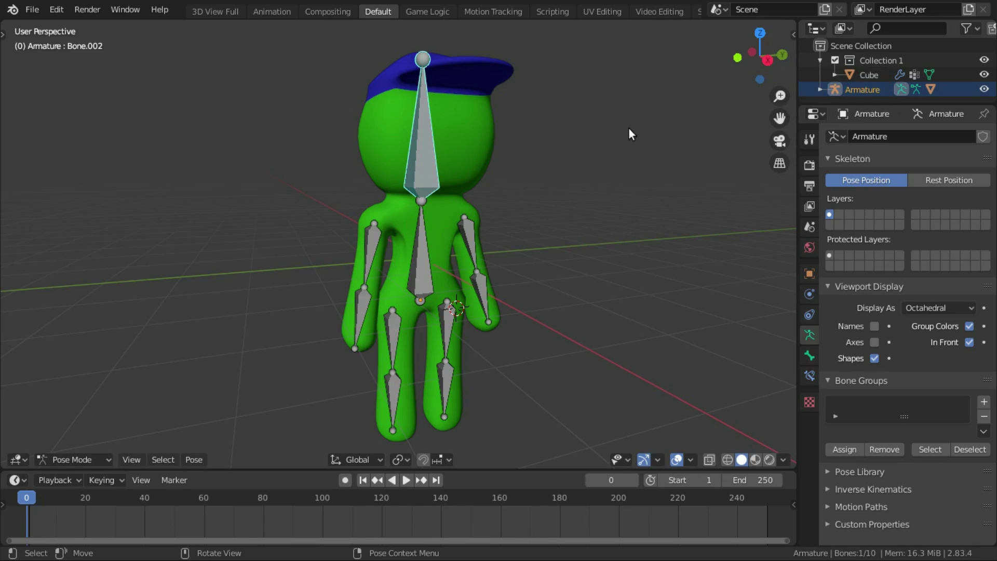
Set the viewport to front orthographic view, switch to Object Mode and select the character mesh
{"action": "key", "text": "KP_1"}
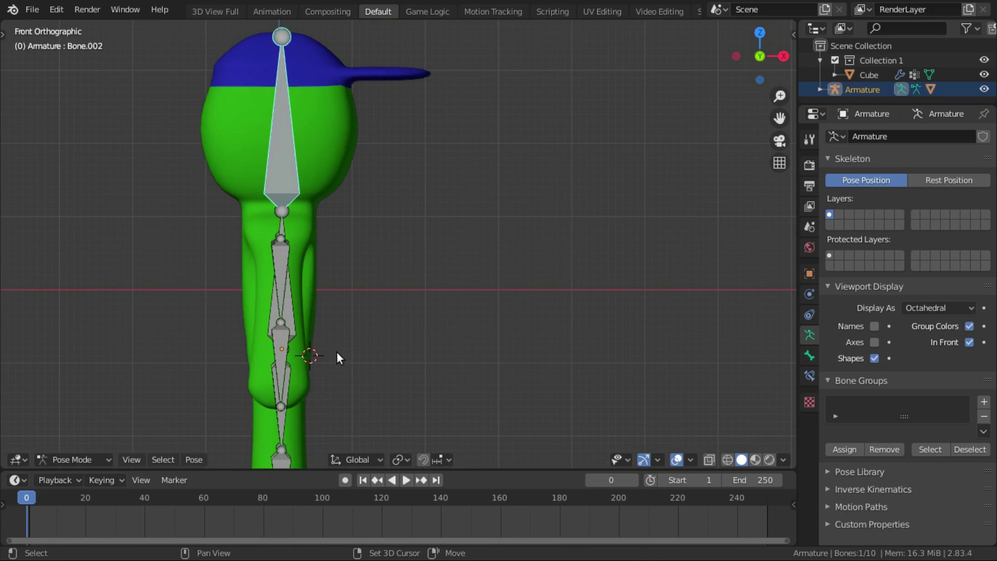
{"action": "key", "text": "Home"}
{"action": "key", "text": "shift+a"}
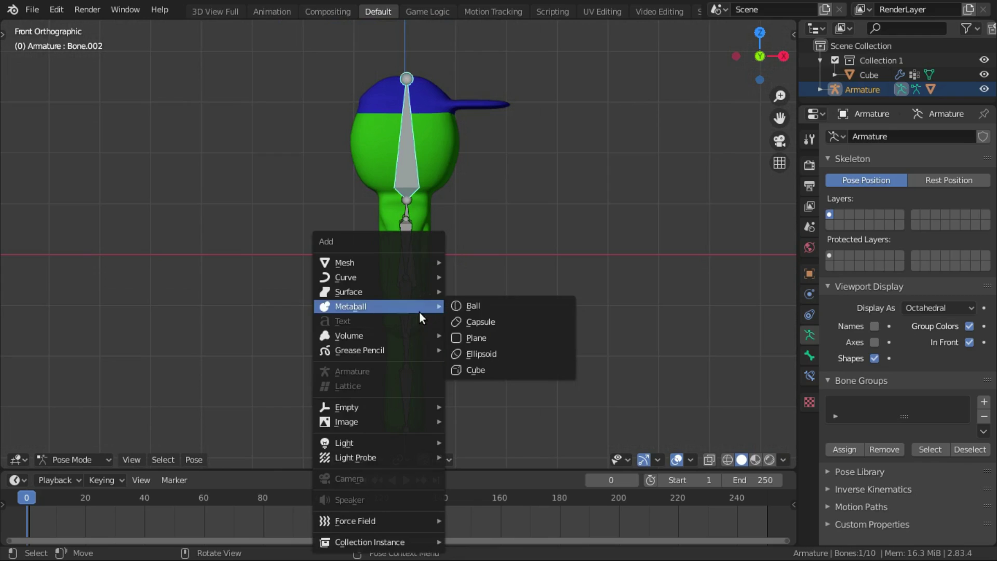
{"action": "mouse_move", "coordinate": [399, 420]}
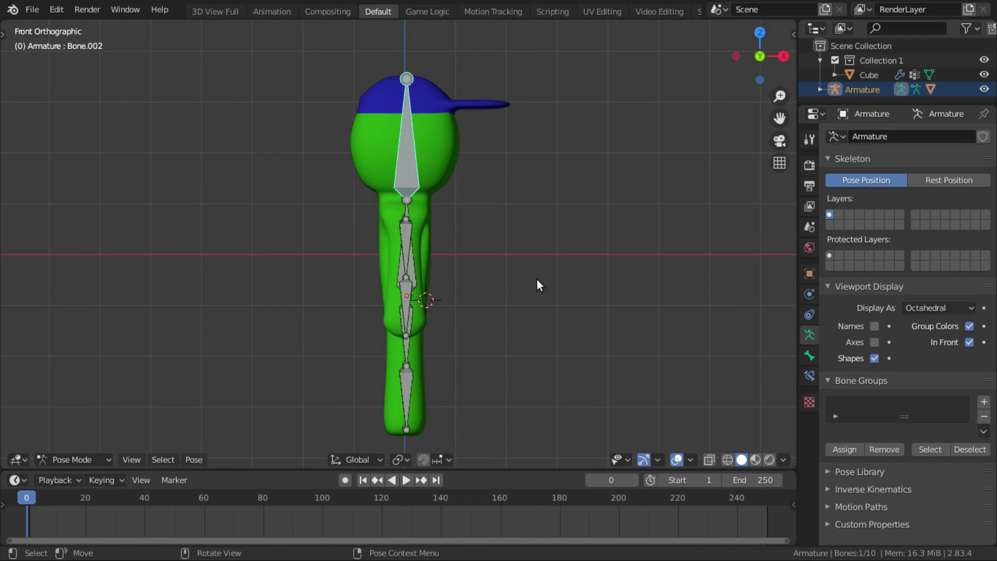
{"action": "key", "text": "ctrl+Tab"}
{"action": "left_click", "coordinate": [391, 344]}
Add walk_cycle.jpg from the Downloads folder as a background image
{"action": "key", "text": "shift+a"}
{"action": "mouse_move", "coordinate": [410, 443]}
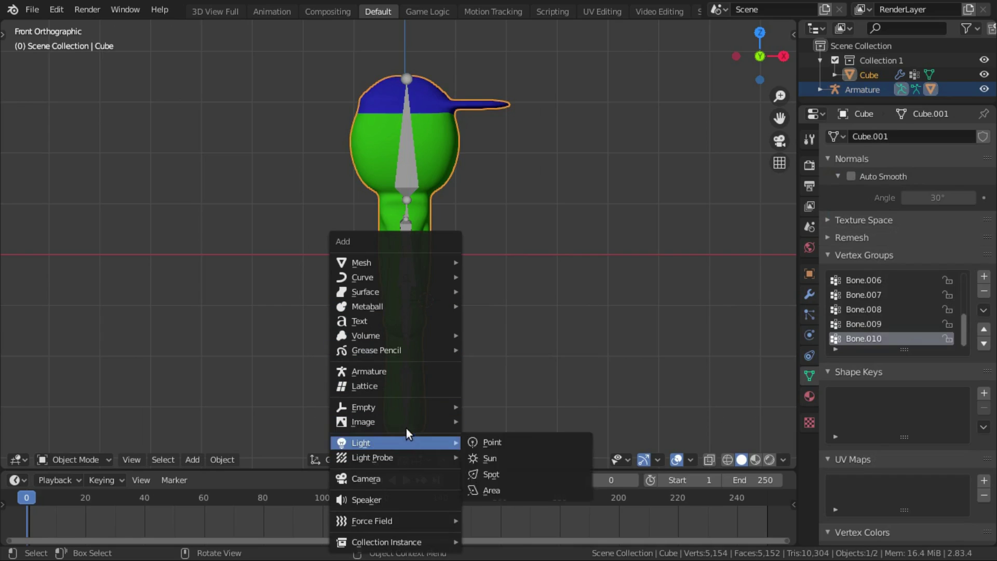
{"action": "mouse_move", "coordinate": [427, 422]}
{"action": "left_click", "coordinate": [523, 432]}
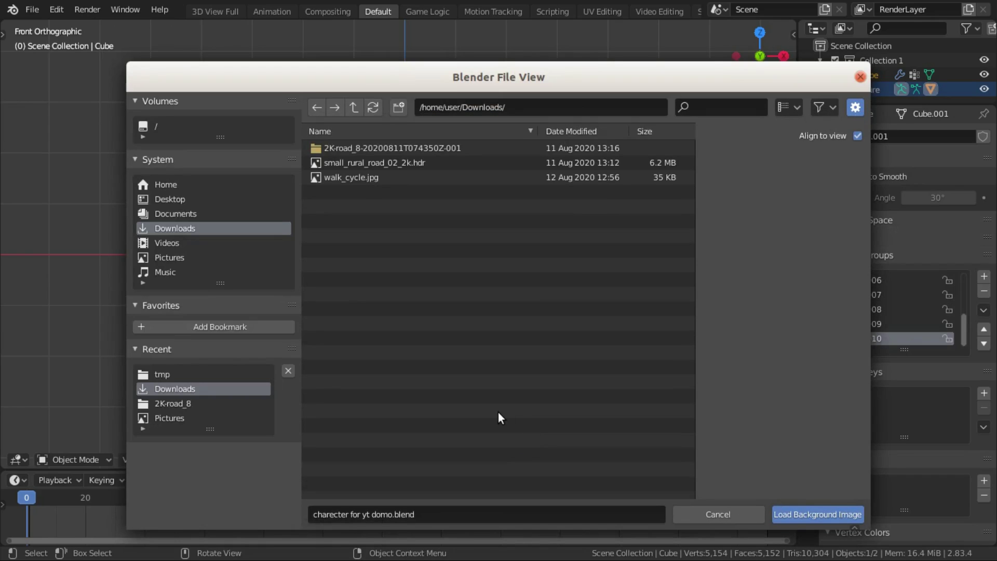
{"action": "left_click", "coordinate": [378, 179]}
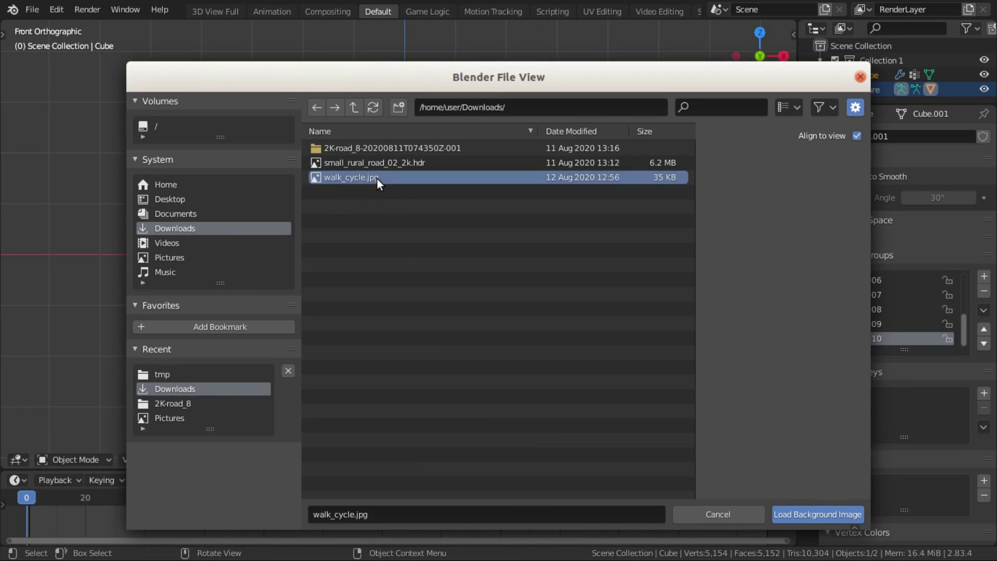
{"action": "left_click", "coordinate": [841, 514]}
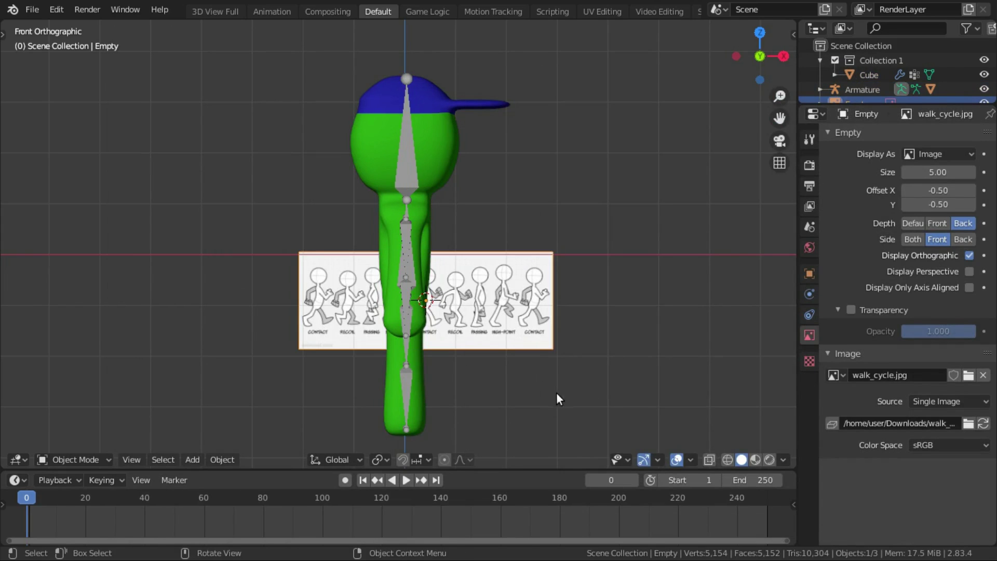
Scale the walk cycle background image up about 5.4 times to match the character's height
{"action": "key", "text": "s"}
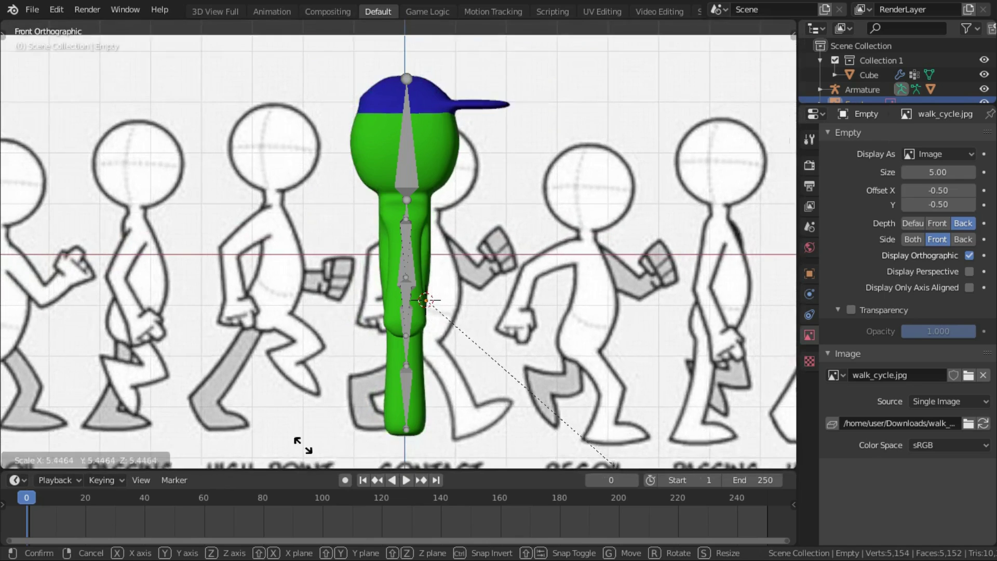
{"action": "left_click", "coordinate": [319, 347]}
{"action": "scroll", "coordinate": [319, 346], "scroll_direction": "up", "scroll_amount": 3}
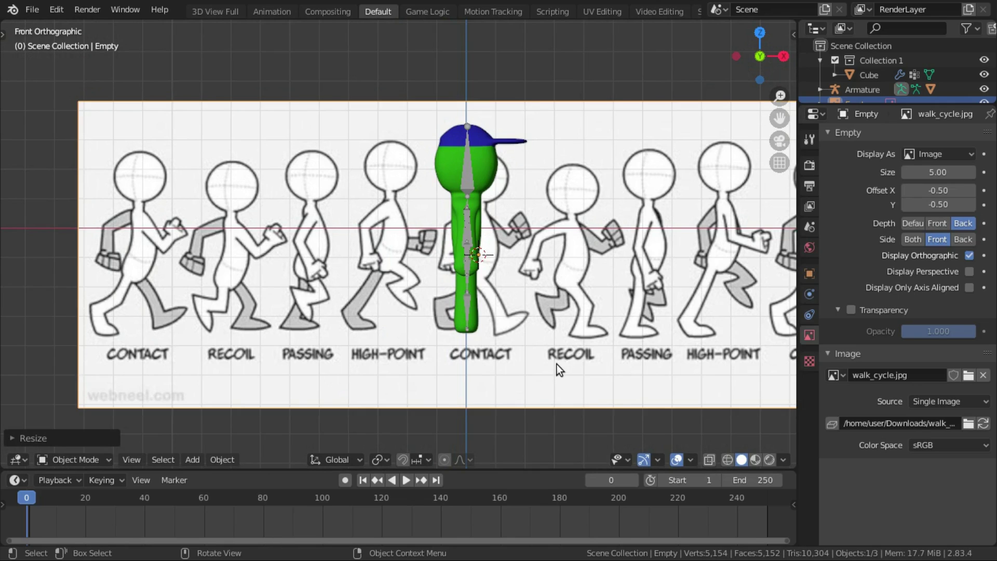
In Pose Mode, move all the armature's bones along the X axis onto the first Recoil drawing
{"action": "left_click", "coordinate": [468, 170]}
{"action": "key", "text": "ctrl+Tab"}
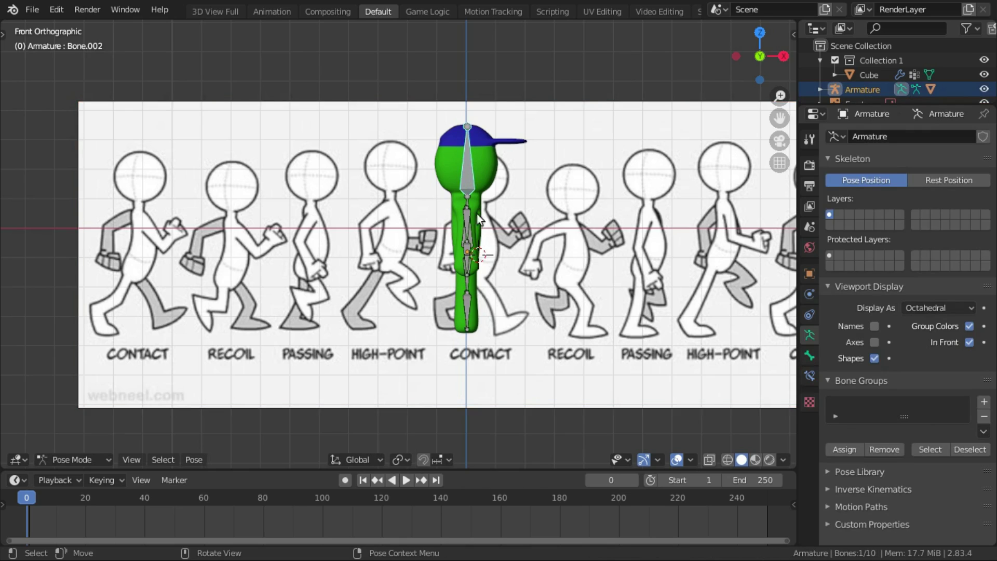
{"action": "key", "text": "a"}
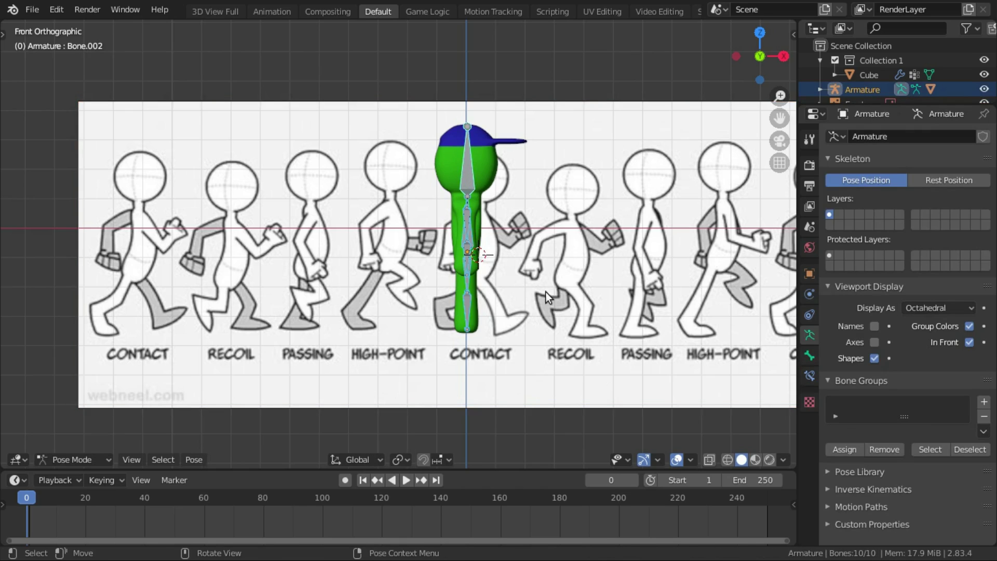
{"action": "key", "text": "g"}
{"action": "key", "text": "x"}
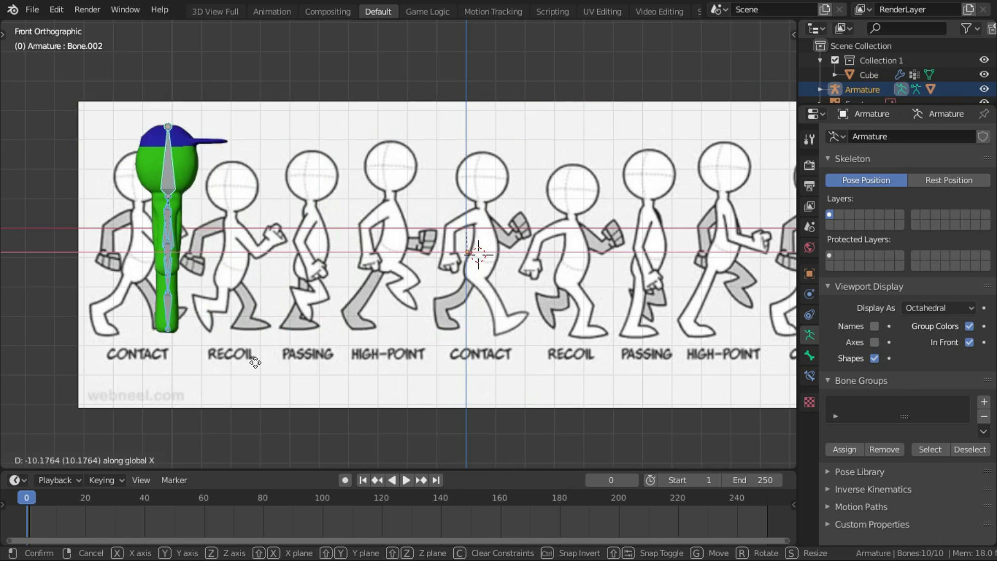
{"action": "left_click", "coordinate": [307, 384]}
Select the upper leg bone Bone.005 and return to the front orthographic view
{"action": "middle_click_drag", "start_coordinate": [140, 289], "coordinate": [314, 333], "text": "shift"}
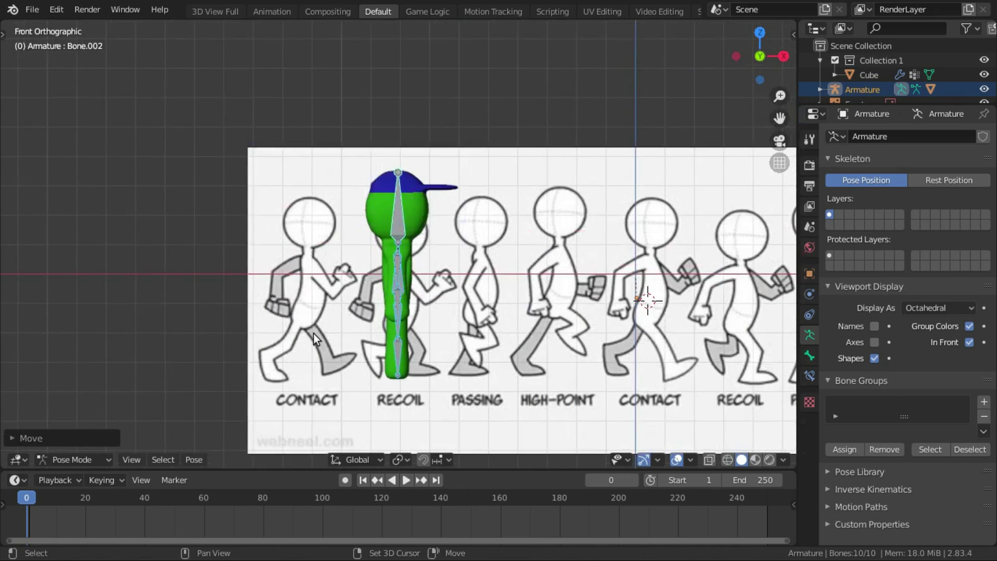
{"action": "scroll", "coordinate": [314, 334], "scroll_direction": "up", "scroll_amount": 4}
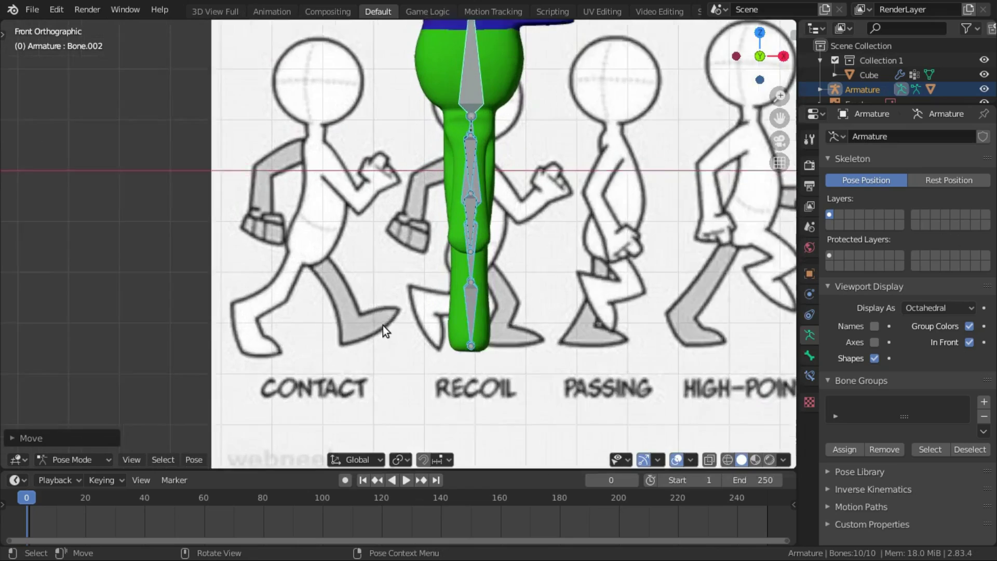
{"action": "scroll", "coordinate": [383, 324], "scroll_direction": "up", "scroll_amount": 1}
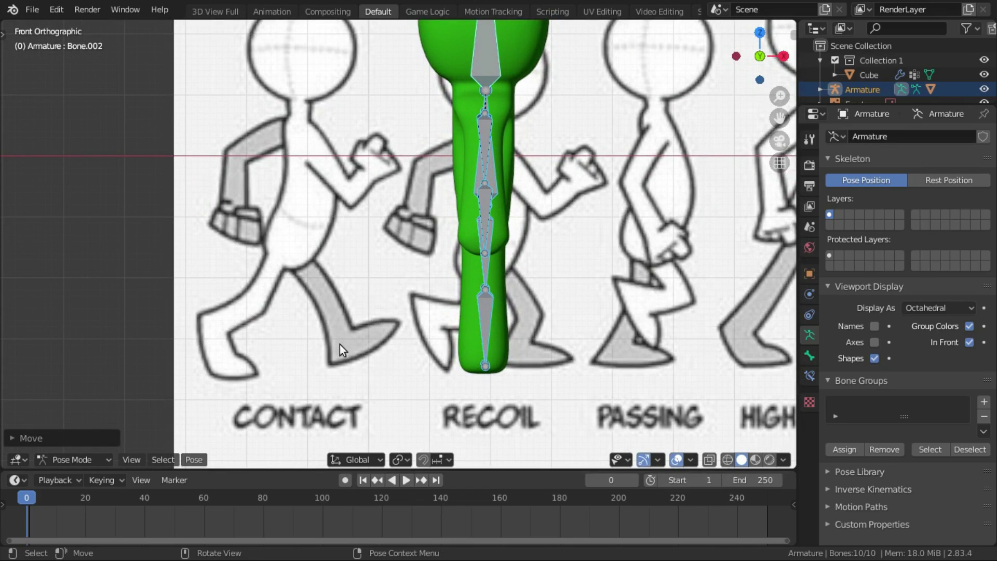
{"action": "middle_click_drag", "start_coordinate": [600, 200], "coordinate": [487, 252]}
{"action": "left_click", "coordinate": [540, 229]}
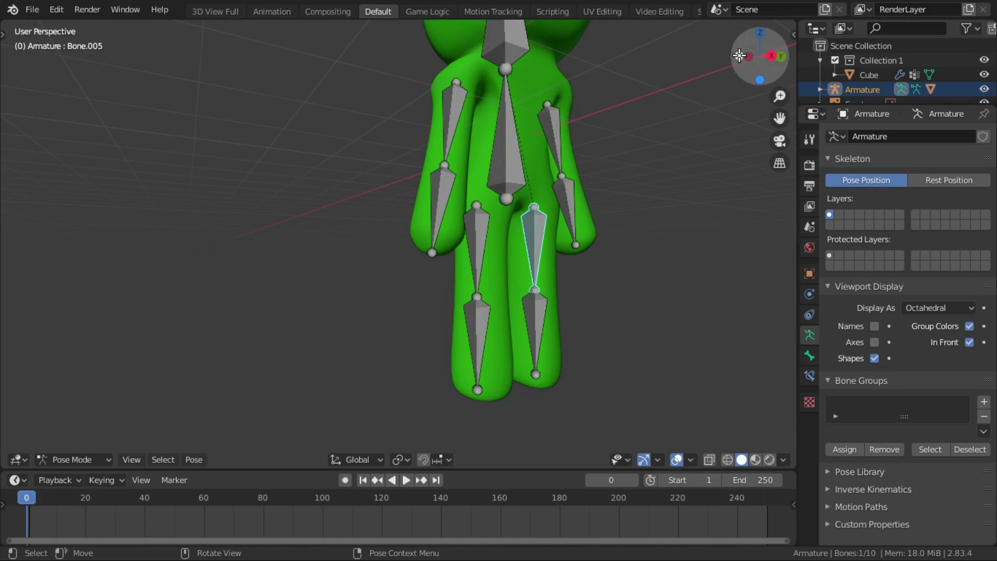
{"action": "left_click", "coordinate": [747, 57]}
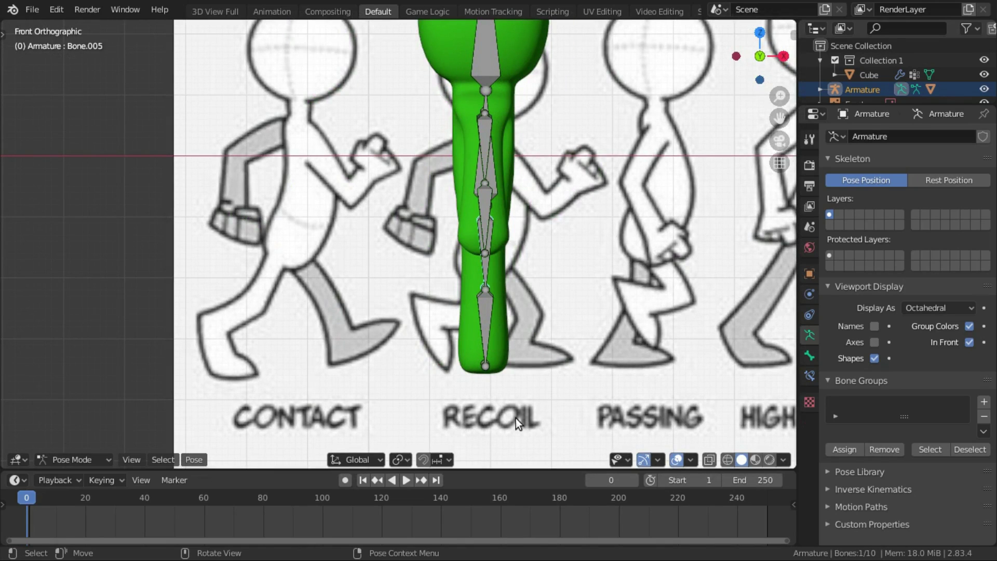
Turn on auto keying and record a rotation keyframe for the selected upper leg bone at frame 0
{"action": "left_click", "coordinate": [344, 479]}
{"action": "key", "text": "r"}
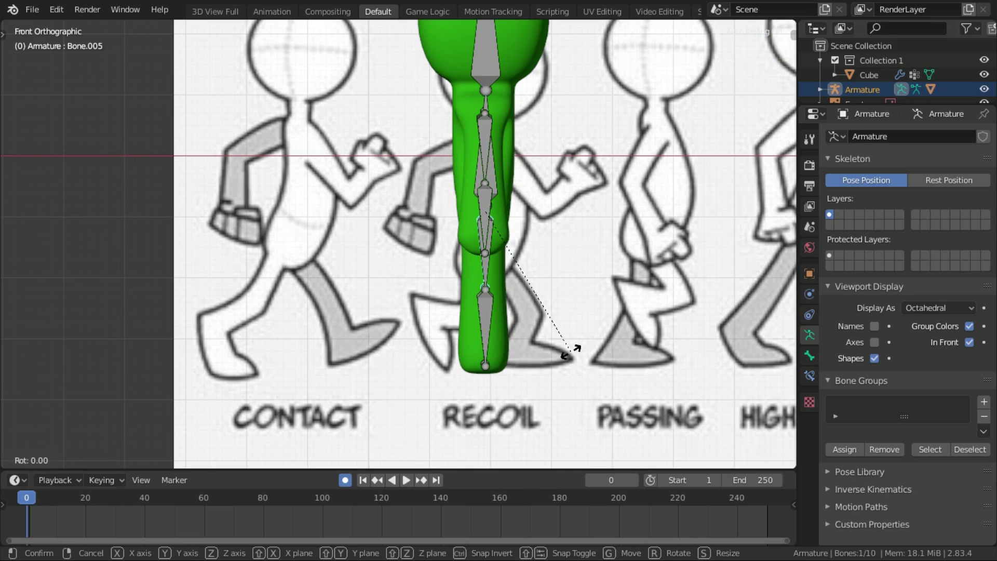
{"action": "left_click", "coordinate": [571, 351]}
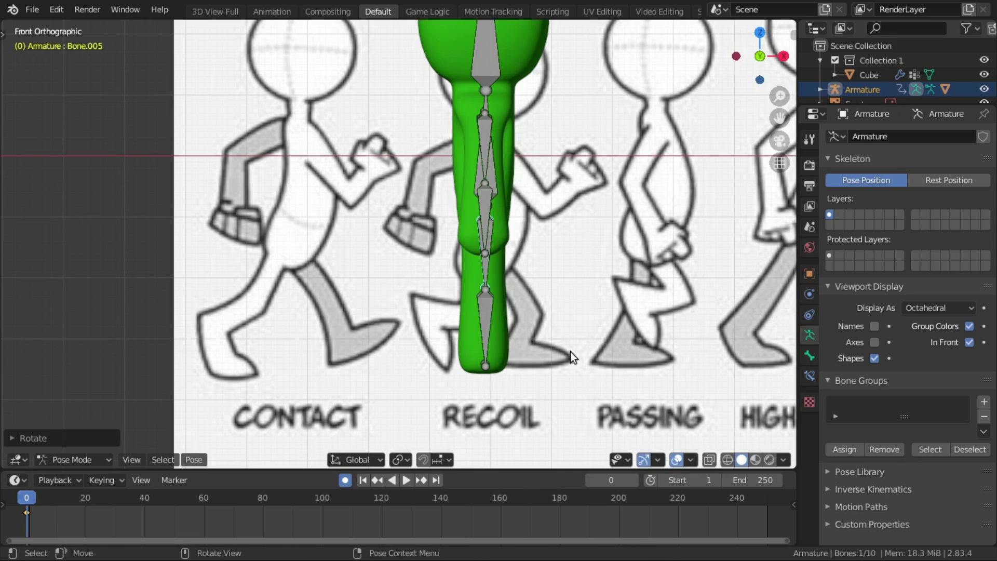
{"action": "key", "text": "r"}
{"action": "left_click", "coordinate": [570, 351]}
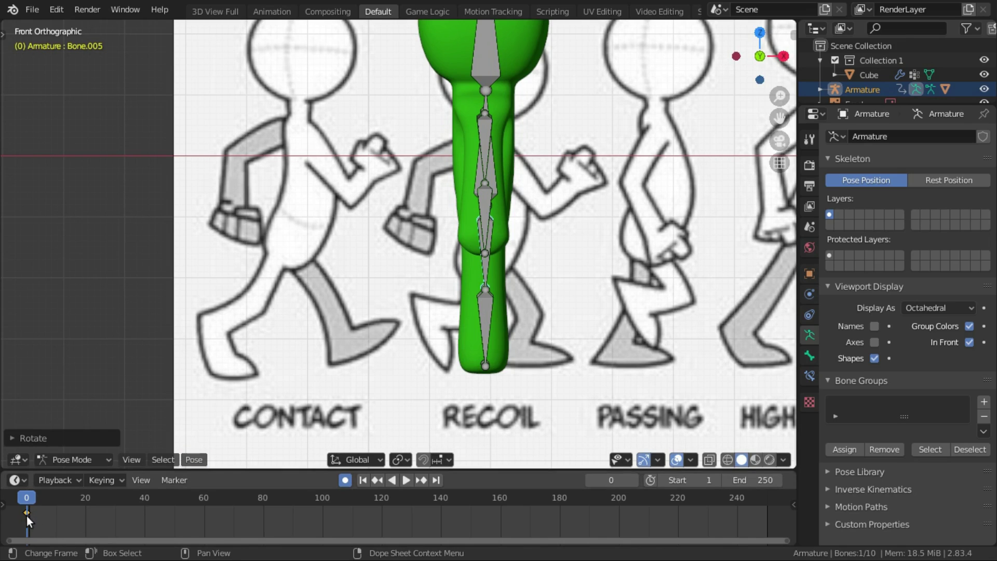
{"action": "left_click_drag", "start_coordinate": [44, 499], "coordinate": [5, 502]}
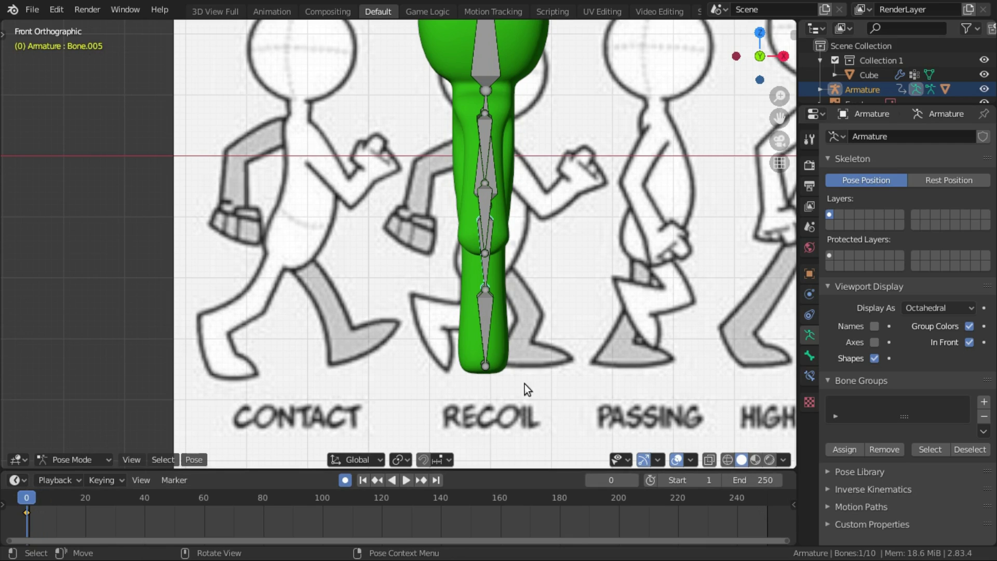
Try rotating the upper leg bone forward, cancel the rotation and delete the keyframe at frame 0
{"action": "key", "text": "r"}
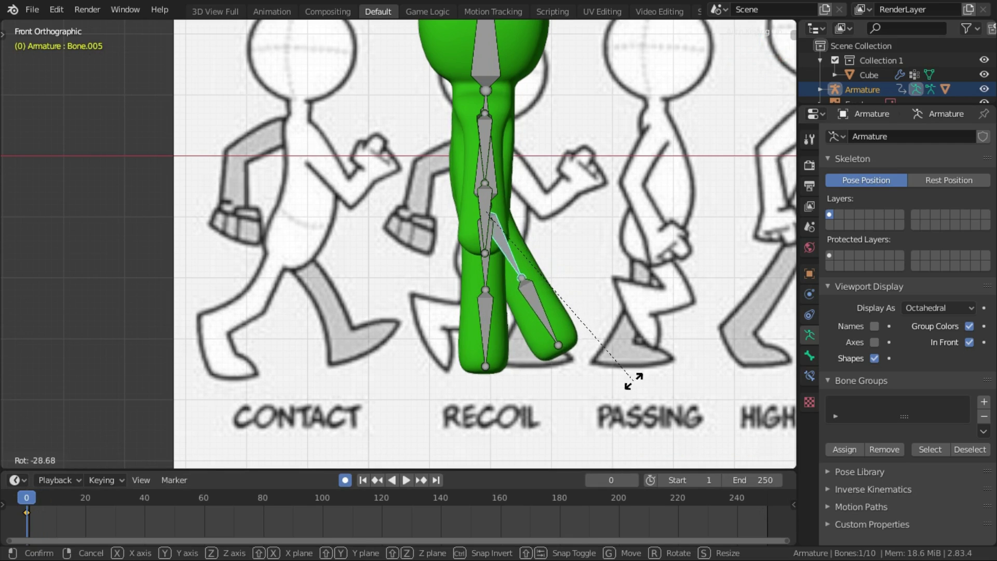
{"action": "key", "text": "Escape"}
{"action": "key", "text": "x"}
{"action": "left_click", "coordinate": [104, 511]}
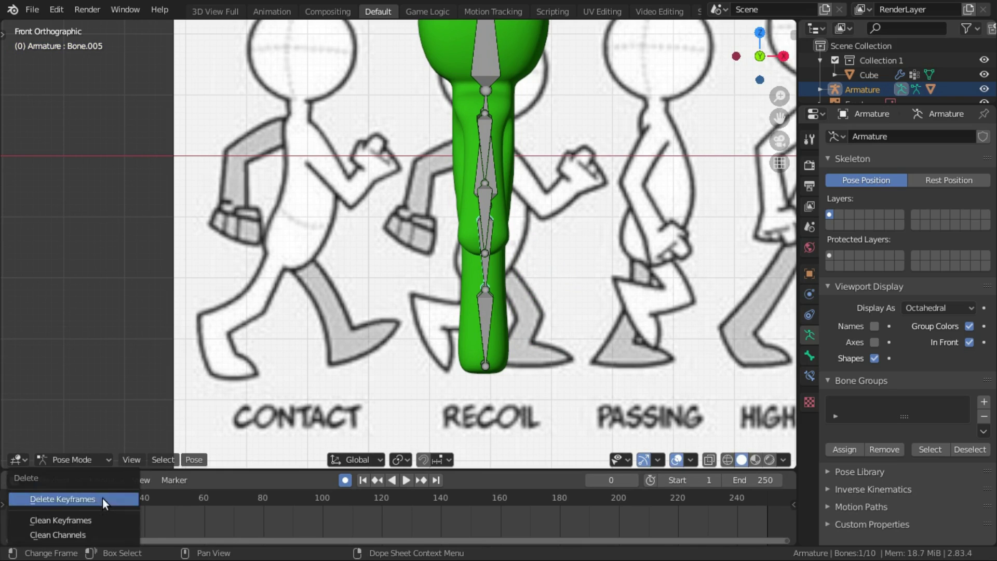
Rotate upper leg Bone.005 forward and upper leg Bone.009 backward to spread the legs into an even stride
{"action": "key", "text": "r"}
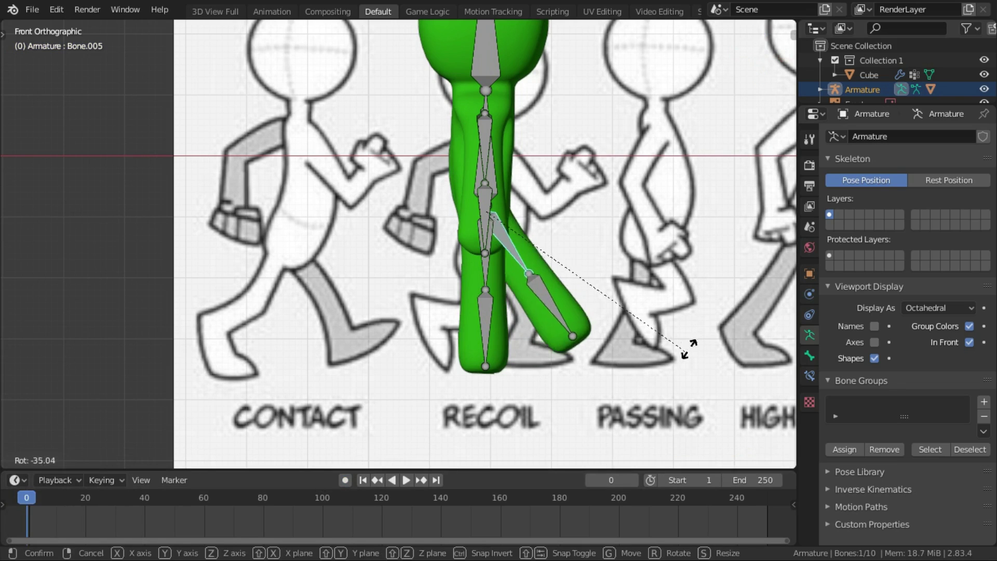
{"action": "left_click", "coordinate": [669, 352]}
{"action": "left_click", "coordinate": [481, 276]}
{"action": "key", "text": "r"}
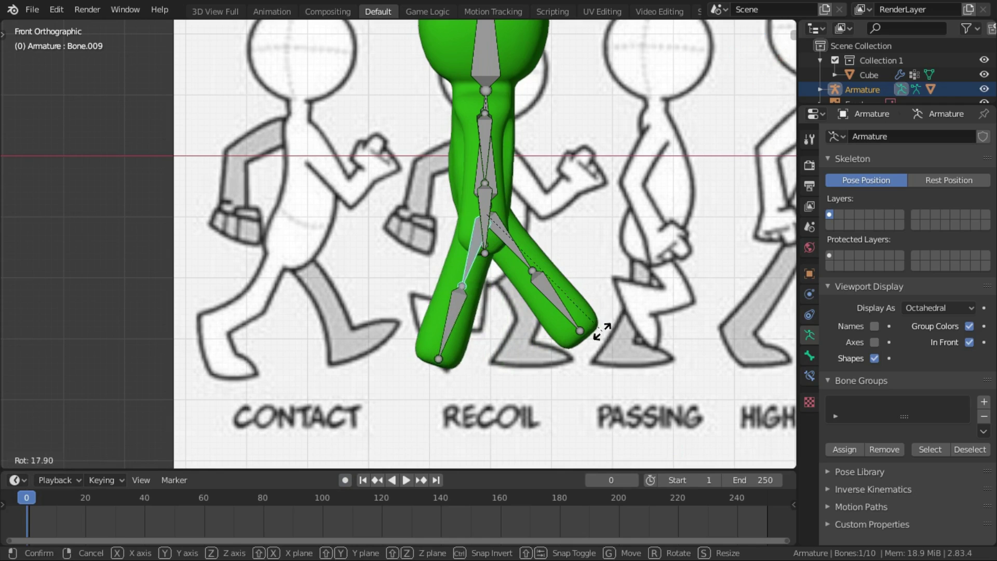
{"action": "left_click", "coordinate": [598, 332]}
{"action": "left_click", "coordinate": [512, 250]}
{"action": "key", "text": "r"}
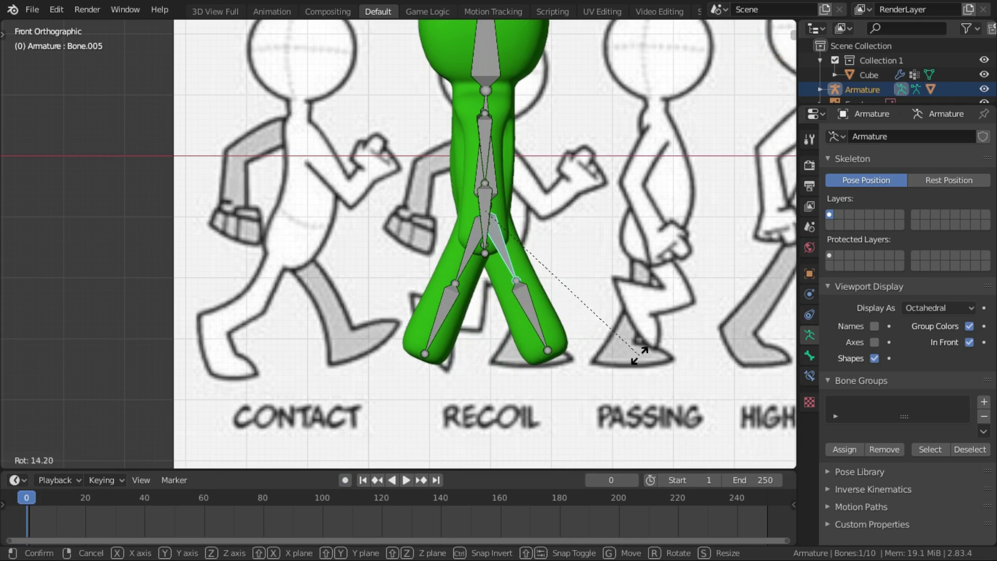
{"action": "left_click", "coordinate": [513, 362]}
Move all the armature's bones along the X axis onto the Contact drawing
{"action": "key", "text": "a"}
{"action": "key", "text": "g"}
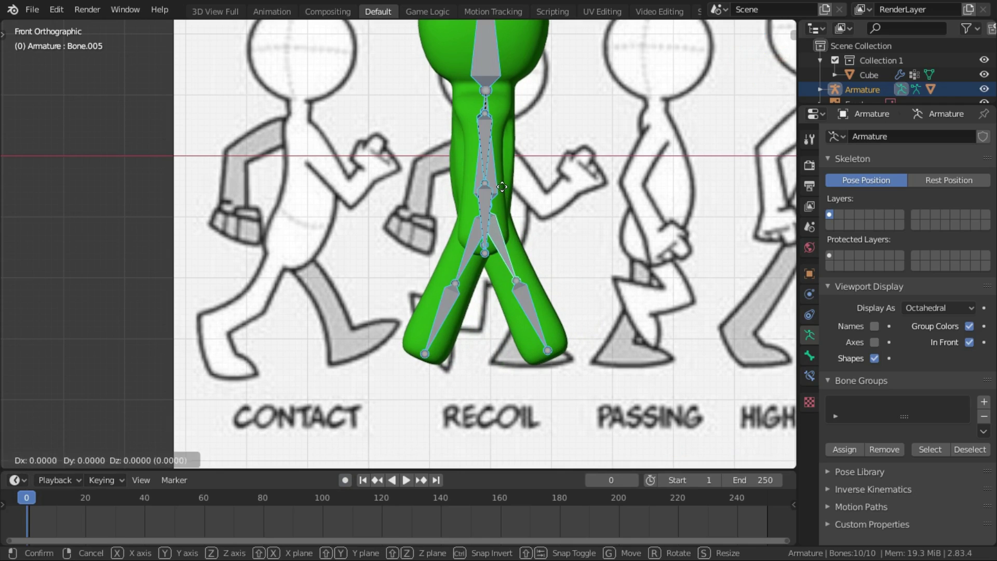
{"action": "key", "text": "x"}
{"action": "left_click", "coordinate": [361, 267]}
{"action": "middle_click_drag", "start_coordinate": [435, 259], "coordinate": [463, 337], "text": "shift"}
{"action": "scroll", "coordinate": [463, 337], "scroll_direction": "down", "scroll_amount": 1}
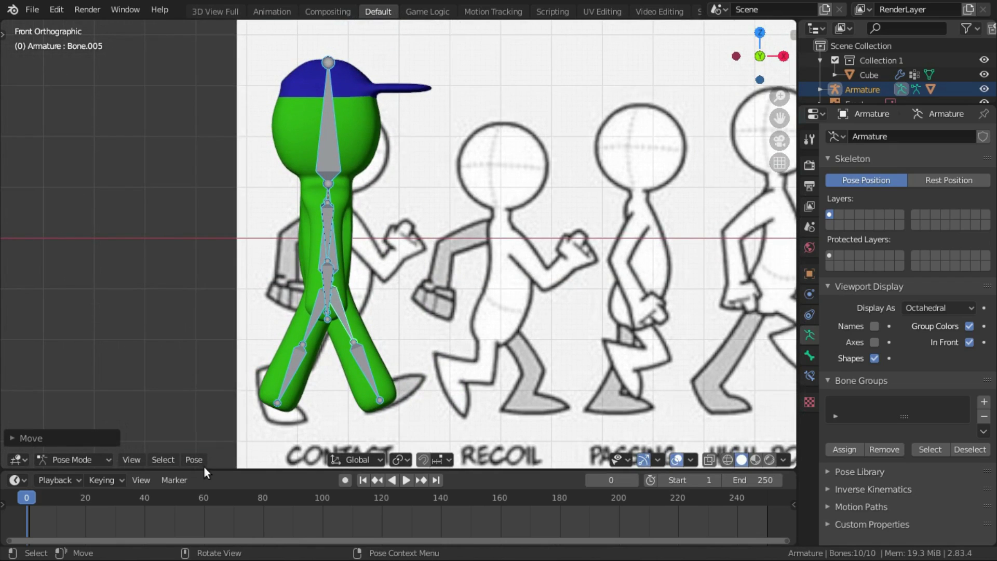
With auto keying on, key the rear lower leg Bone.010 unchanged at frame 0 and bent backward about 62° at frame 5
{"action": "left_click", "coordinate": [301, 368]}
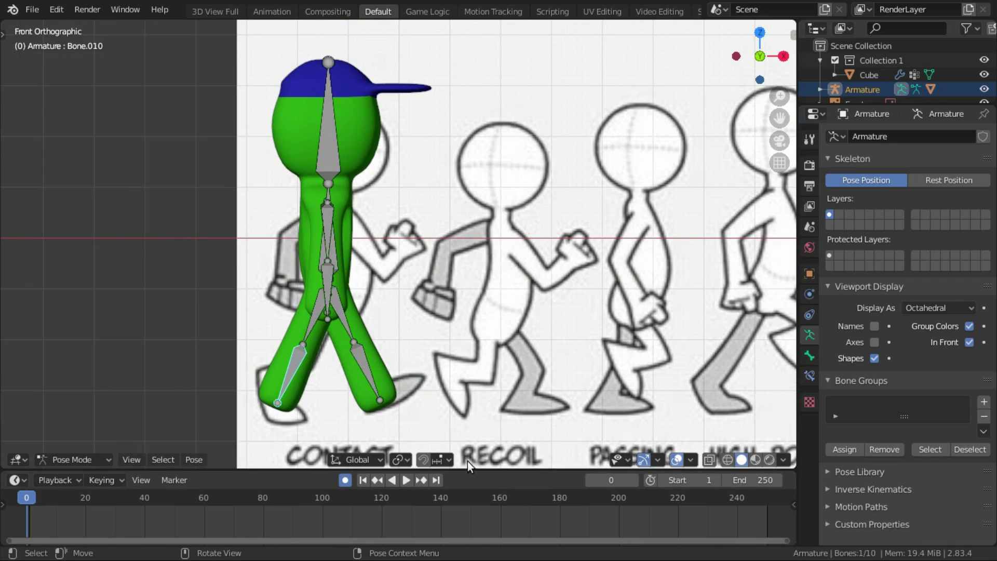
{"action": "key", "text": "r"}
{"action": "left_click", "coordinate": [481, 449]}
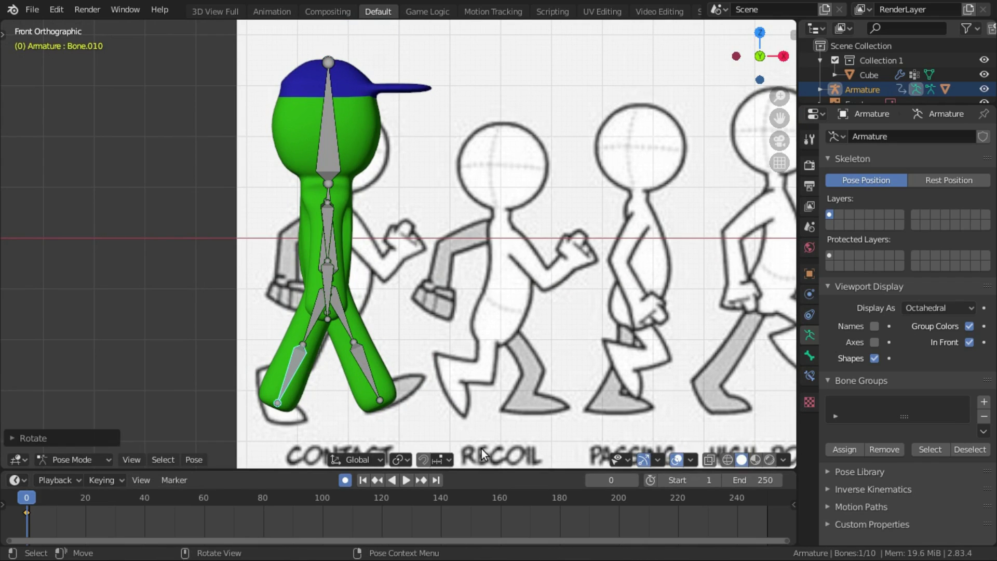
{"action": "left_click", "coordinate": [40, 501]}
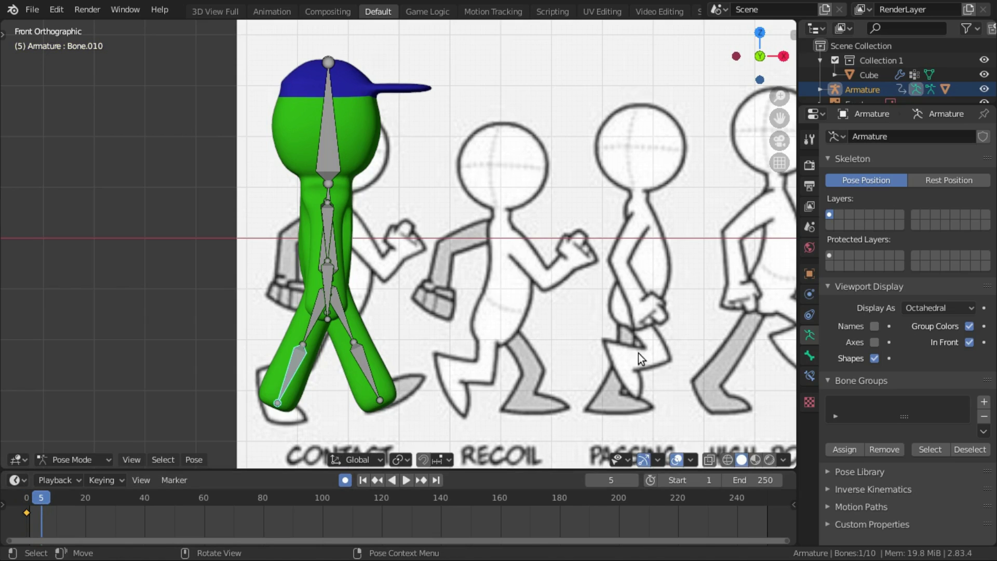
{"action": "key", "text": "r"}
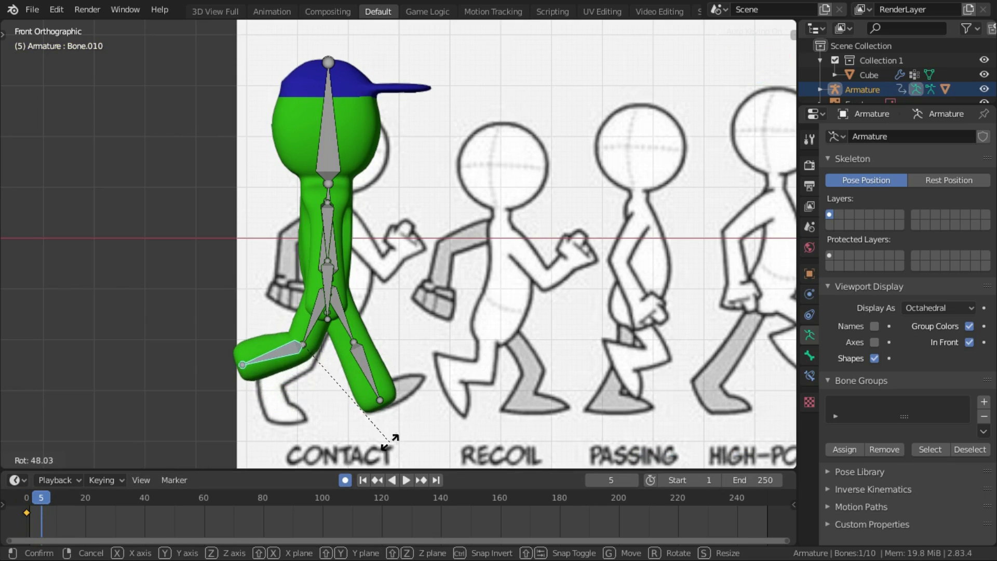
{"action": "left_click", "coordinate": [351, 431]}
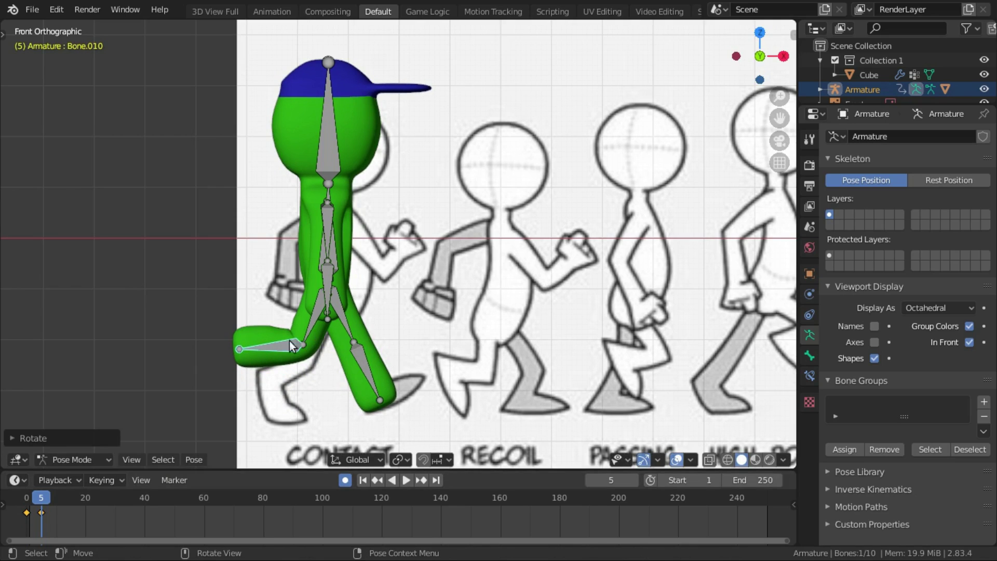
Key the rear upper leg Bone.009 unchanged at frame 0 and rotated forward to nearly vertical at frame 5
{"action": "left_click", "coordinate": [317, 321]}
{"action": "left_click", "coordinate": [27, 511]}
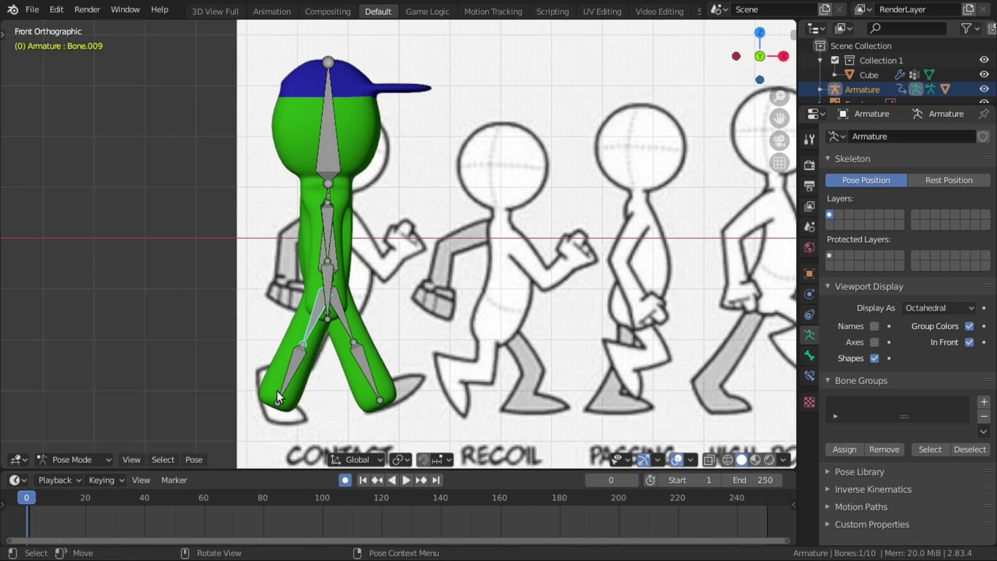
{"action": "key", "text": "r"}
{"action": "left_click", "coordinate": [507, 396]}
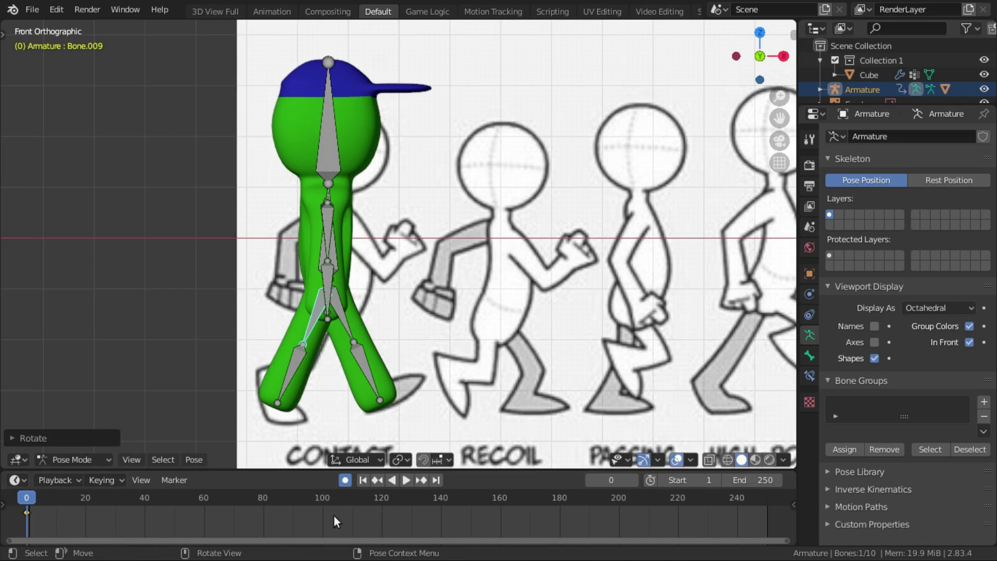
{"action": "left_click_drag", "start_coordinate": [46, 501], "coordinate": [43, 500]}
{"action": "key", "text": "space"}
{"action": "left_click", "coordinate": [41, 499]}
{"action": "key", "text": "r"}
{"action": "left_click", "coordinate": [293, 383]}
Adjust the rotation of the rear lower leg Bone.010 at frame 5 so the shin stays raised behind
{"action": "left_click", "coordinate": [292, 363]}
{"action": "key", "text": "r"}
{"action": "left_click", "coordinate": [442, 434]}
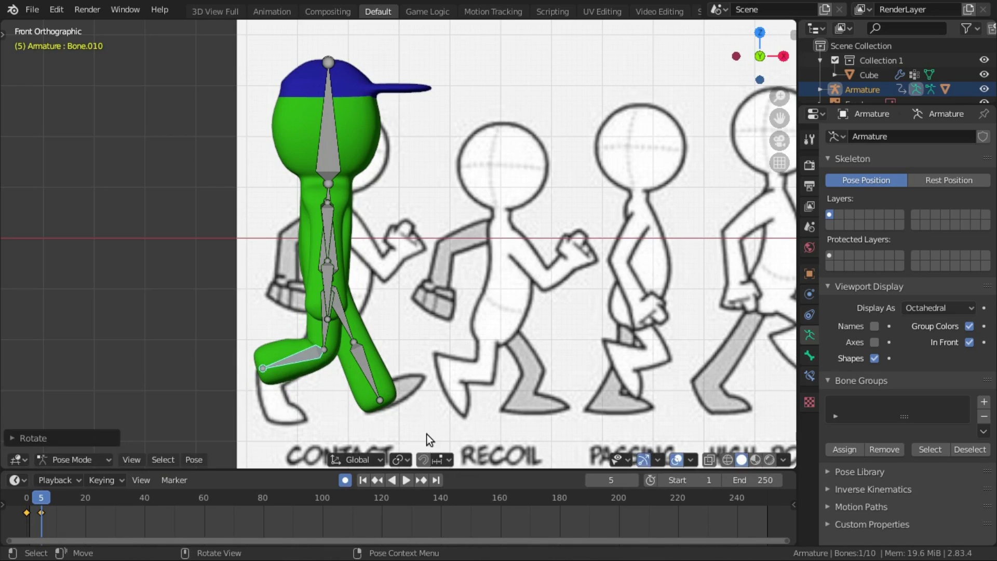
Key the front lower leg Bone.006 unchanged at frame 0 and rotated backward to nearly vertical at frame 5
{"action": "left_click", "coordinate": [358, 364]}
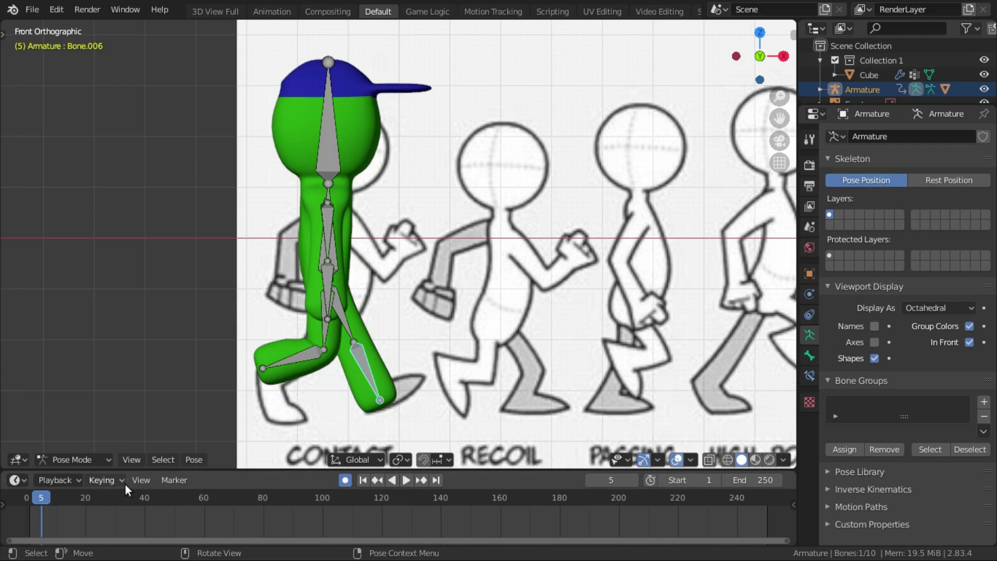
{"action": "left_click", "coordinate": [27, 497]}
{"action": "key", "text": "r"}
{"action": "left_click", "coordinate": [407, 408]}
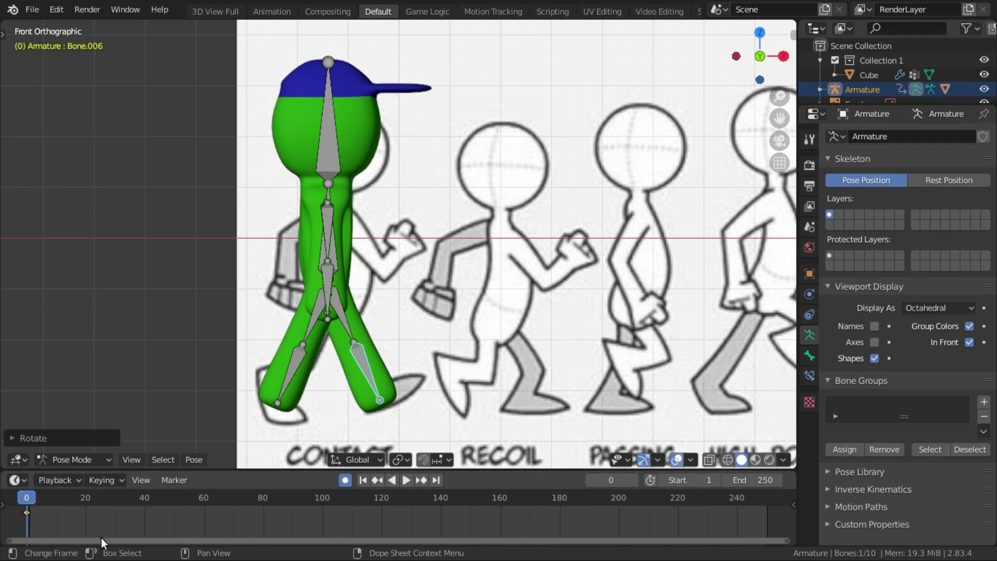
{"action": "left_click", "coordinate": [42, 499]}
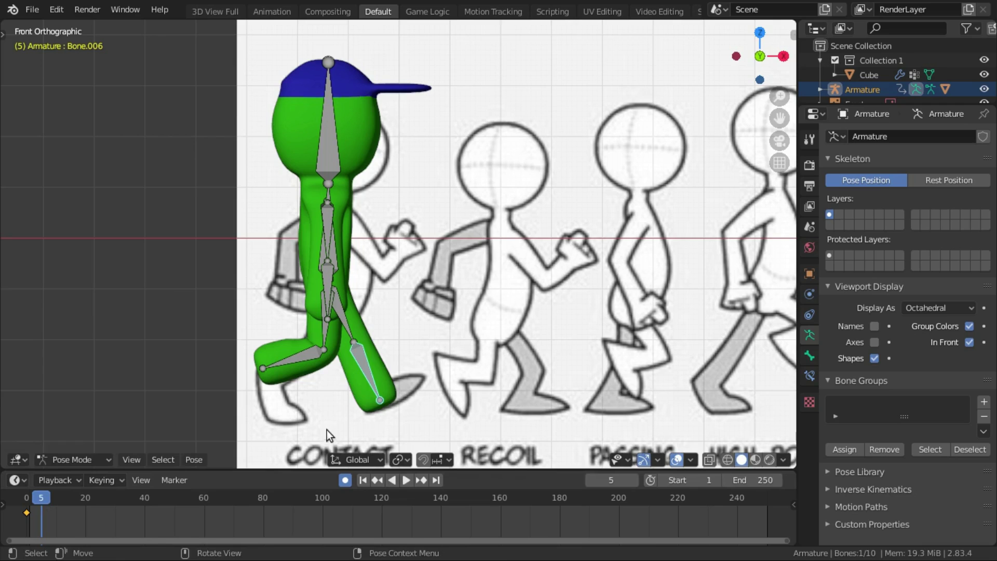
{"action": "key", "text": "r"}
{"action": "left_click", "coordinate": [415, 457]}
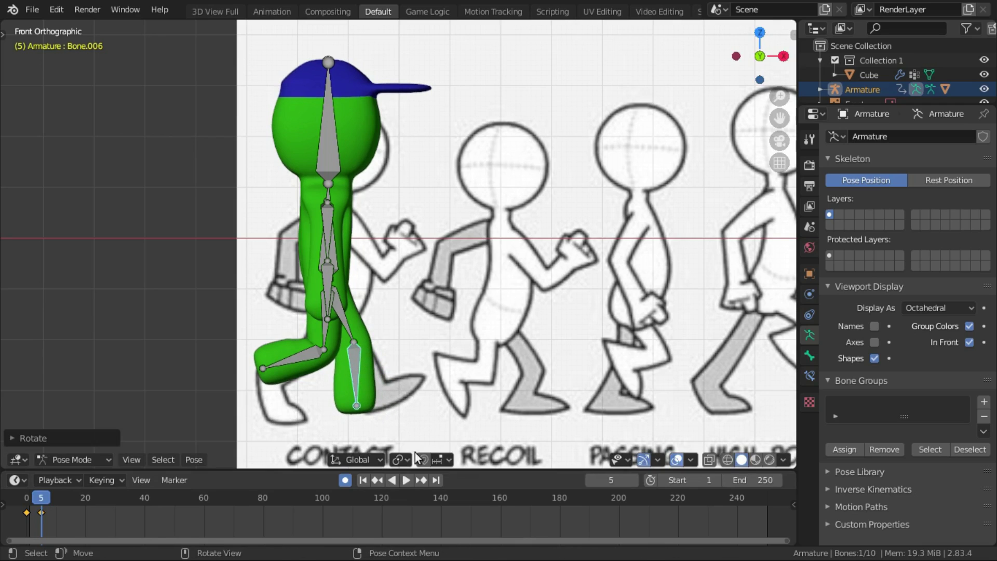
At frame 10, rotate upper leg Bone.009 forward to bring its knee ahead of the body
{"action": "left_click", "coordinate": [56, 499]}
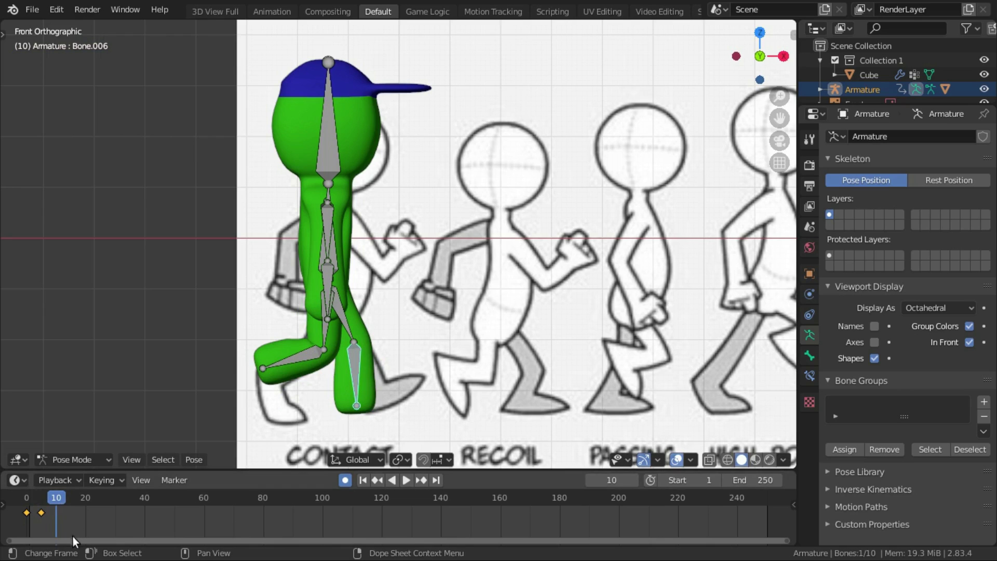
{"action": "left_click", "coordinate": [322, 336]}
{"action": "key", "text": "r"}
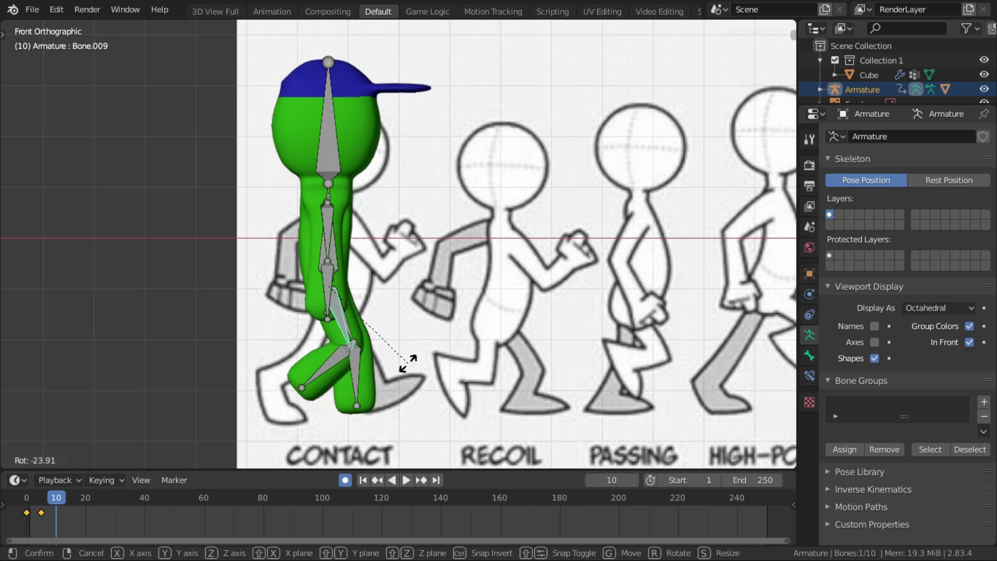
{"action": "left_click", "coordinate": [442, 349]}
At frame 10, rotate lower leg Bone.010 so the shin angles down and backward from the forward knee
{"action": "left_click", "coordinate": [355, 355]}
{"action": "key", "text": "r"}
{"action": "left_click", "coordinate": [508, 393]}
{"action": "middle_click_drag", "start_coordinate": [510, 393], "coordinate": [427, 389]}
{"action": "left_click", "coordinate": [744, 57]}
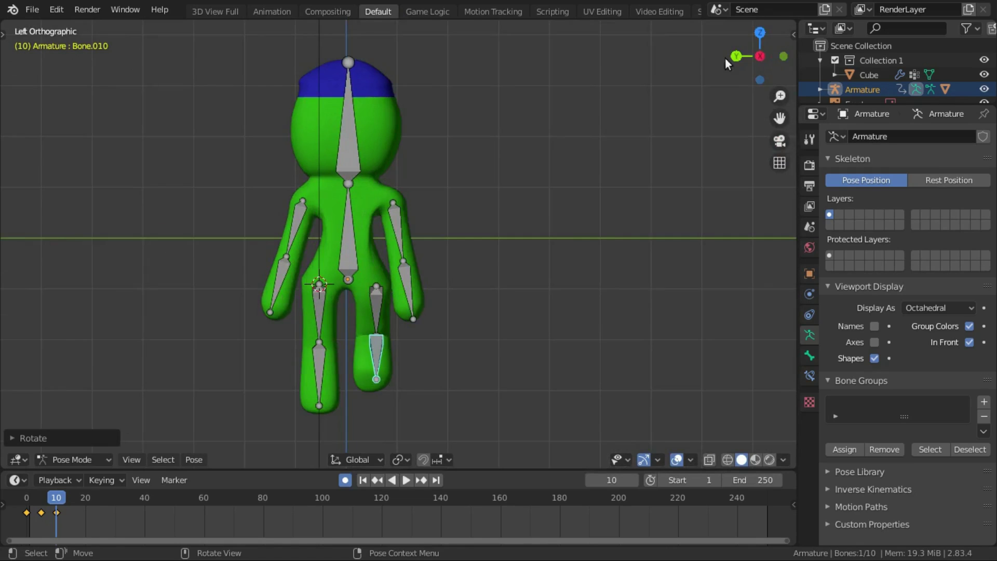
{"action": "left_click", "coordinate": [761, 57]}
{"action": "left_click", "coordinate": [739, 53]}
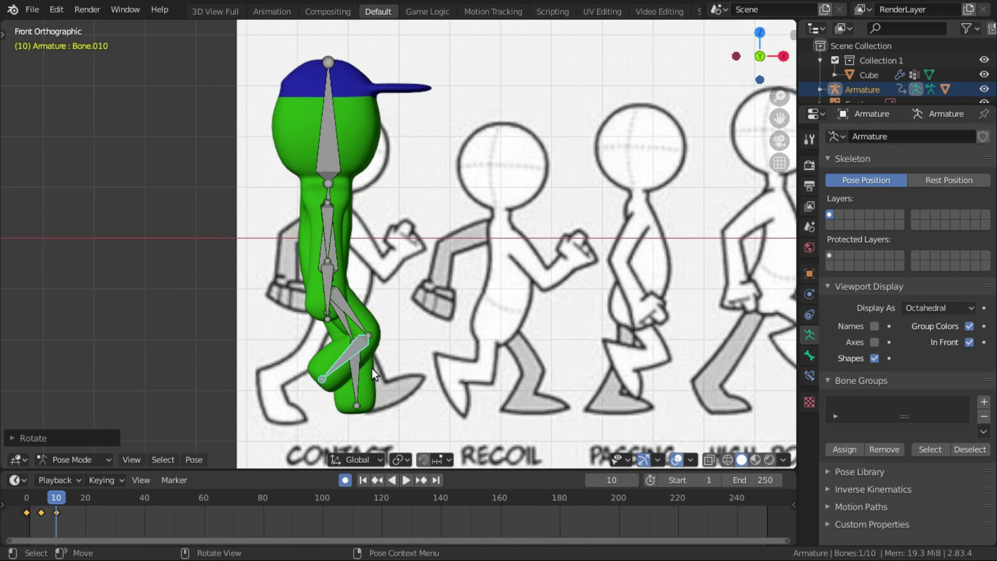
{"action": "key", "text": "r"}
{"action": "left_click", "coordinate": [342, 386]}
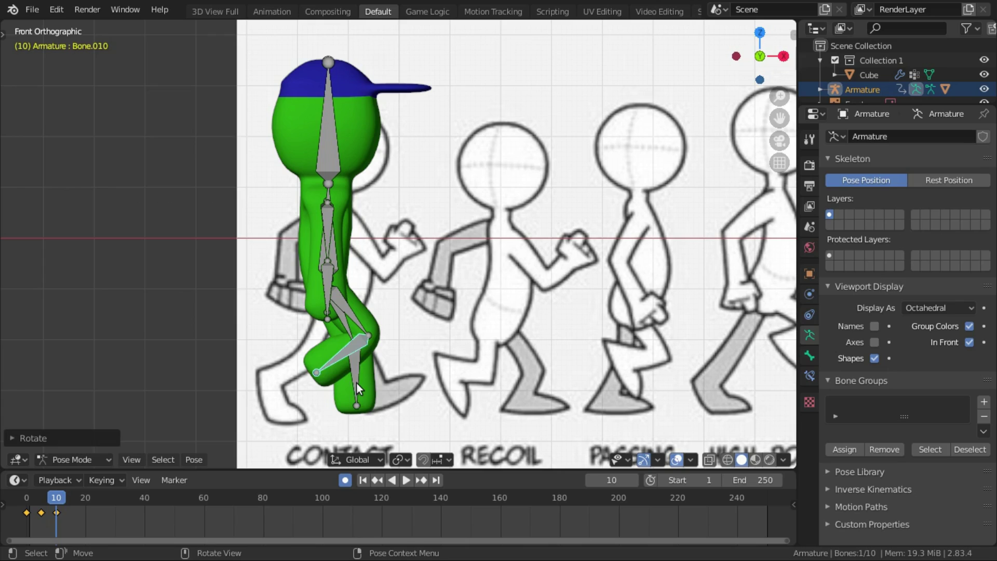
At frame 10, rotate lower leg Bone.006 forward about 26°
{"action": "left_click", "coordinate": [358, 389]}
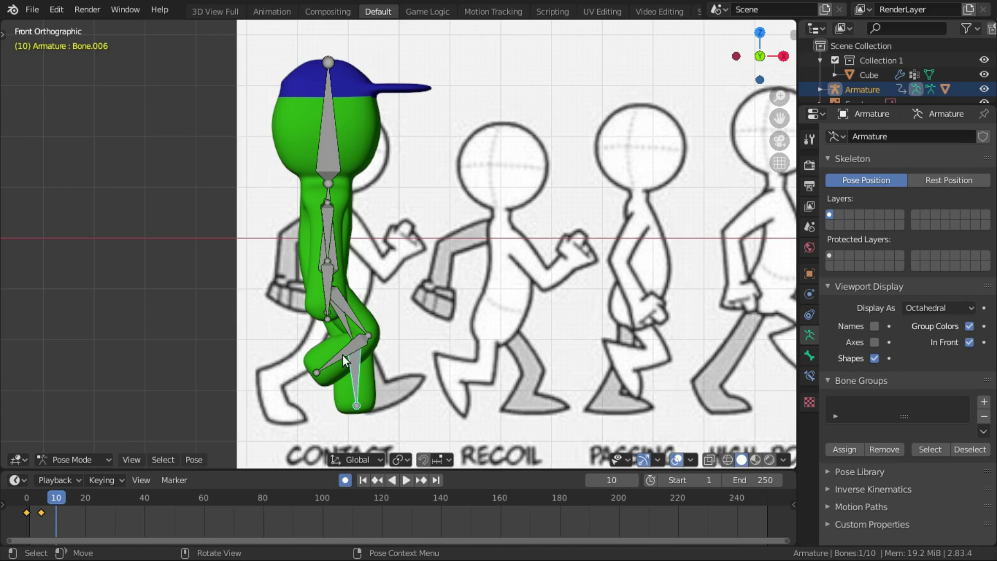
{"action": "key", "text": "r"}
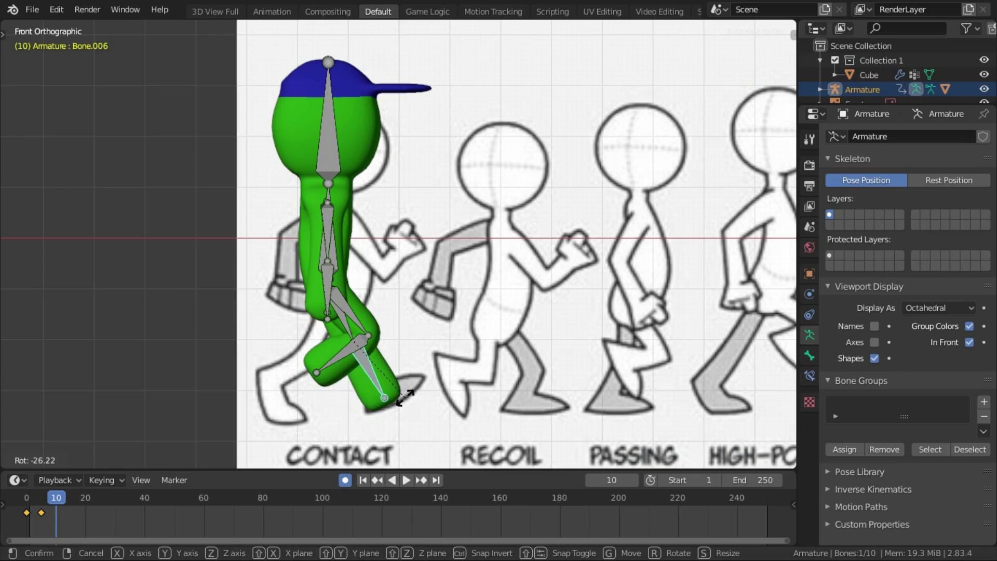
{"action": "left_click", "coordinate": [404, 405]}
Try rotating upper leg Bone.005 backward at frame 10, and undo the rotation
{"action": "left_click", "coordinate": [340, 319]}
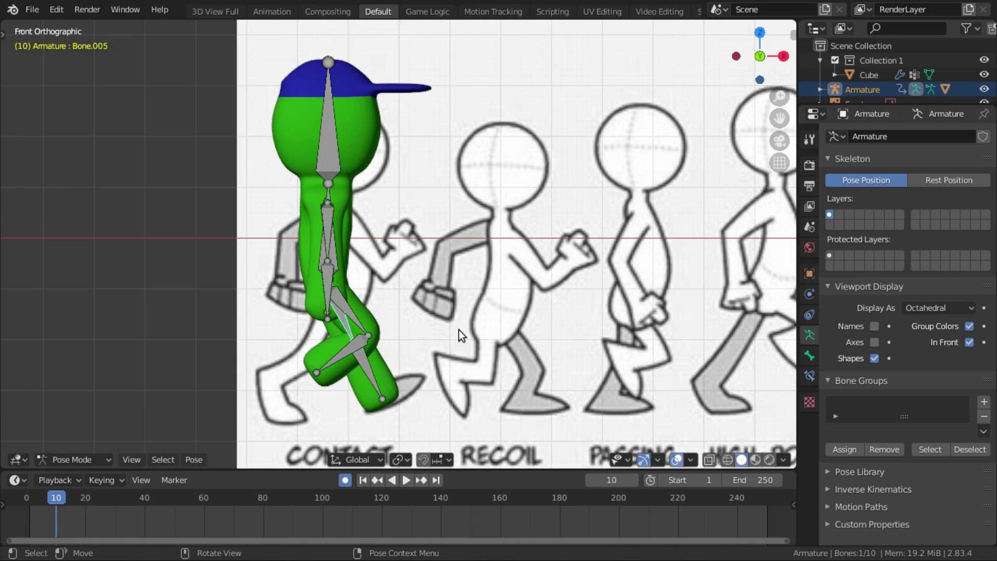
{"action": "key", "text": "r"}
{"action": "left_click", "coordinate": [390, 372]}
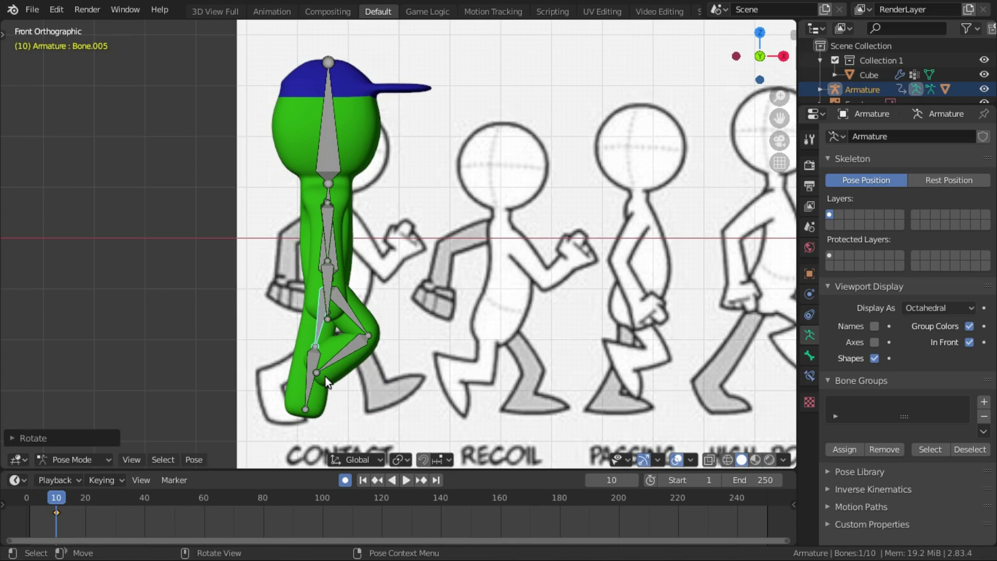
{"action": "key", "text": "ctrl+z"}
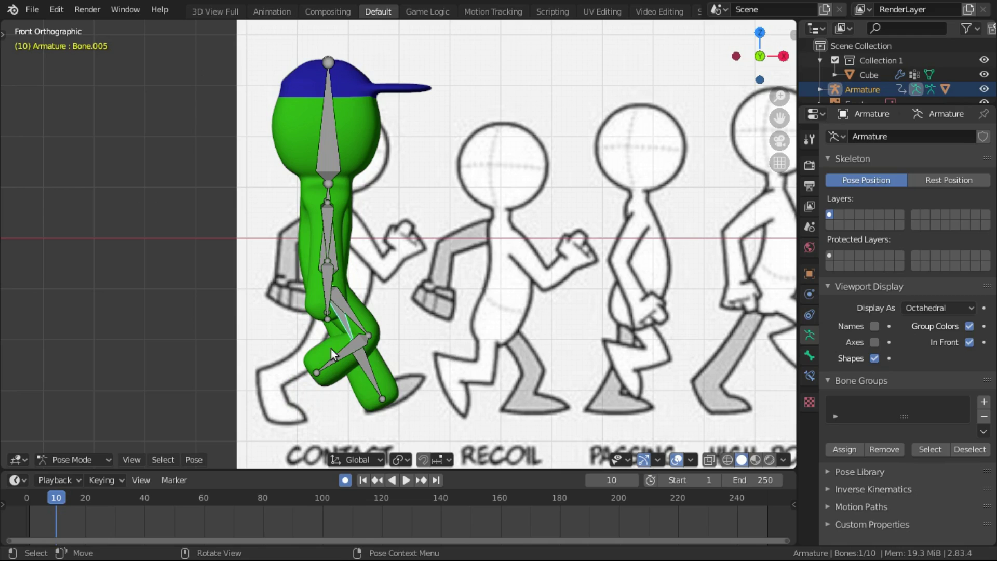
Record the unchanged rotation of upper leg Bone.005 as keyframes at frames 0 and 5
{"action": "left_click_drag", "start_coordinate": [55, 499], "coordinate": [26, 499]}
{"action": "key", "text": "r"}
{"action": "left_click", "coordinate": [249, 463]}
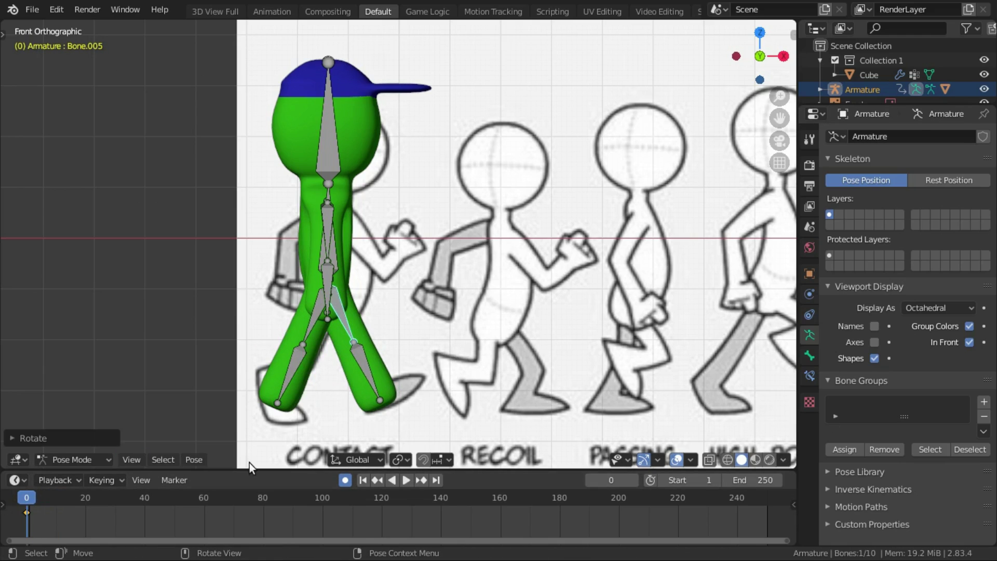
{"action": "left_click", "coordinate": [41, 495]}
{"action": "key", "text": "r"}
{"action": "left_click", "coordinate": [293, 430]}
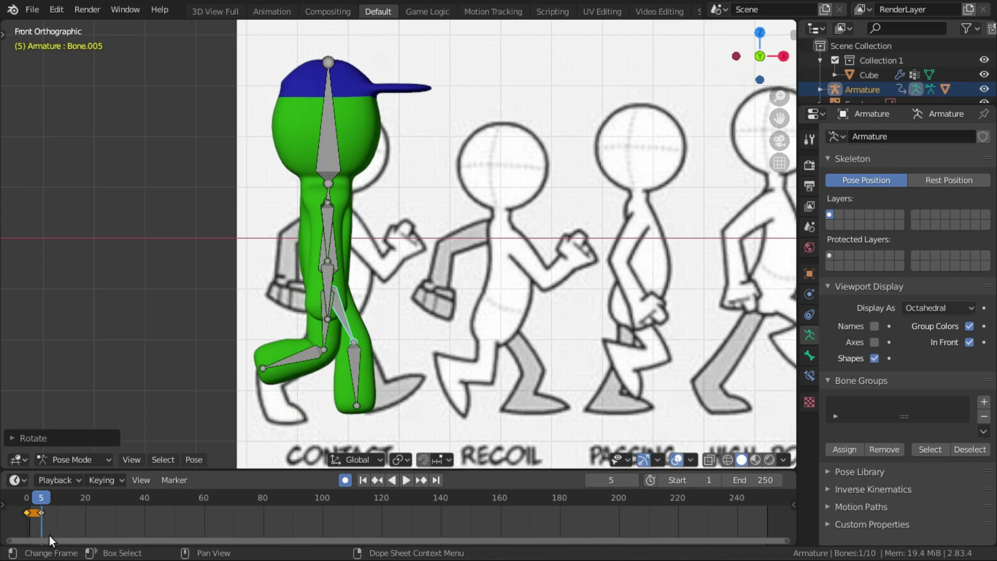
At frame 10, rotate upper leg Bone.005 backward about 31° so the supporting leg stands nearly straight
{"action": "left_click", "coordinate": [54, 503]}
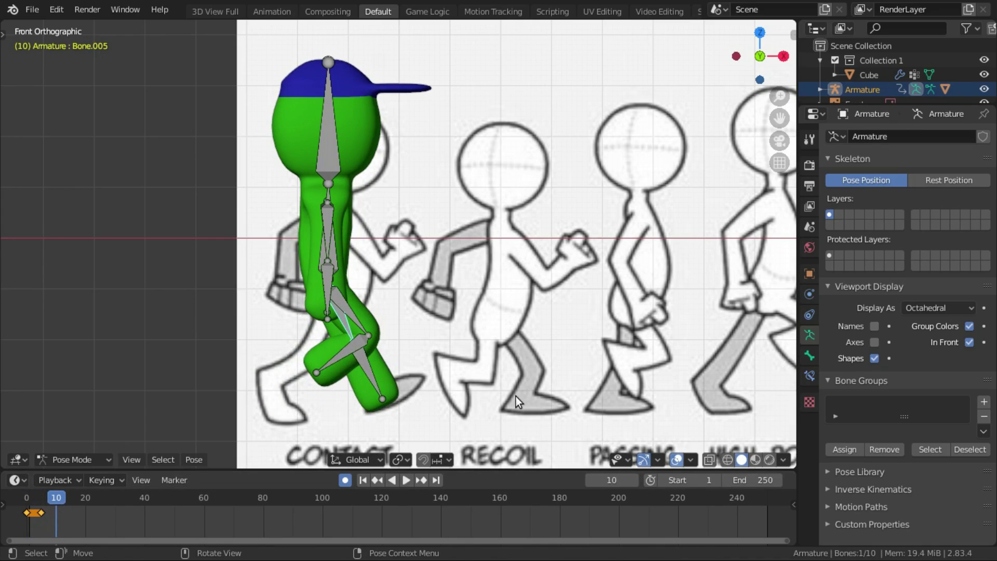
{"action": "key", "text": "r"}
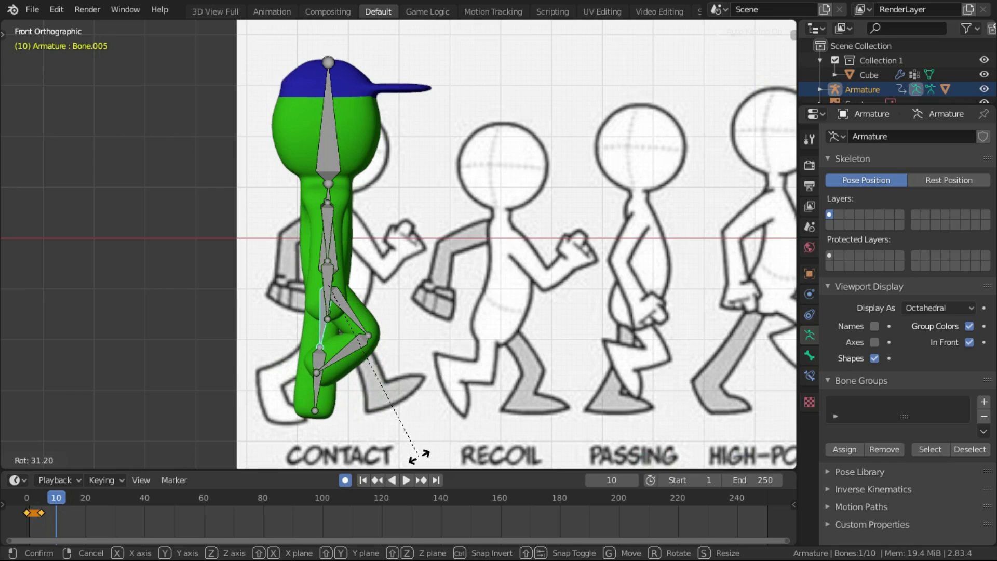
{"action": "left_click", "coordinate": [416, 455]}
{"action": "key", "text": "i"}
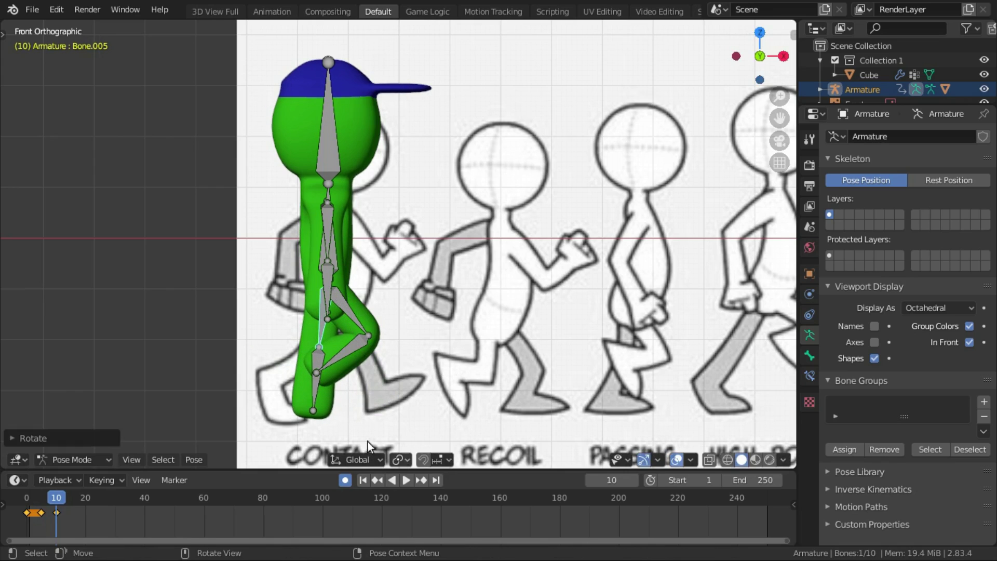
At frame 10, rotate lower leg Bone.006 backward about 6°
{"action": "left_click", "coordinate": [312, 393]}
{"action": "key", "text": "r"}
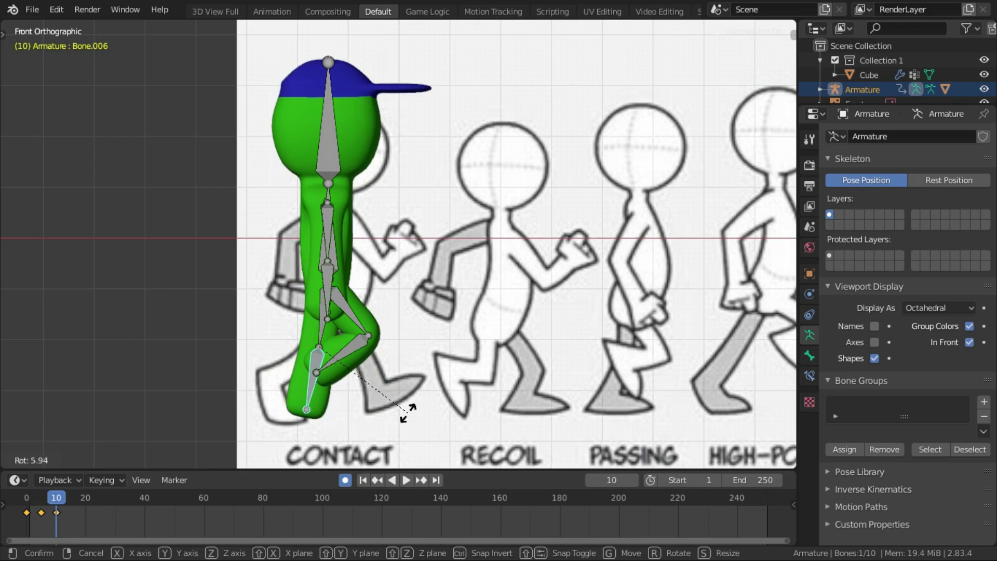
{"action": "left_click", "coordinate": [407, 413]}
Play back the leg animation from the start to check the motion
{"action": "key", "text": "shift+Left"}
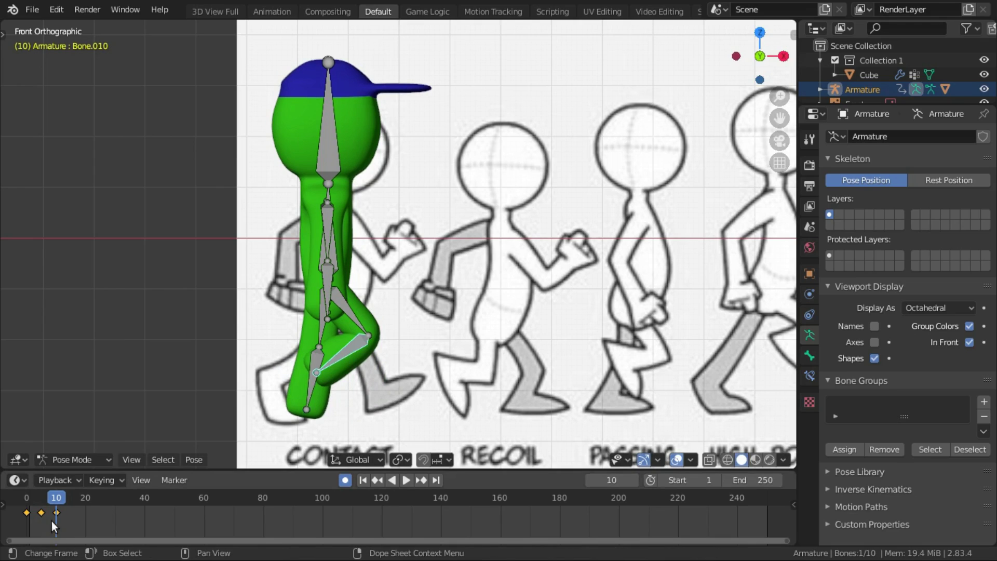
{"action": "key", "text": "space"}
{"action": "key", "text": "space"}
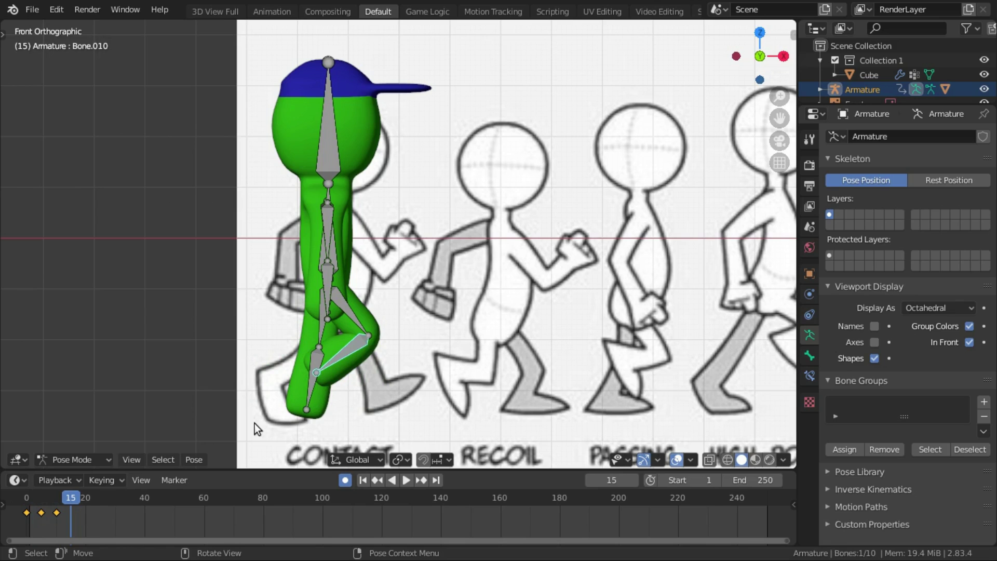
At frame 15, swing lower leg Bone.010 forward until it hangs nearly vertical and raise upper leg Bone.009 forward about 9°
{"action": "middle_click_drag", "start_coordinate": [554, 358], "coordinate": [417, 320], "text": "shift"}
{"action": "middle_click_drag", "start_coordinate": [635, 436], "coordinate": [727, 438], "text": "shift"}
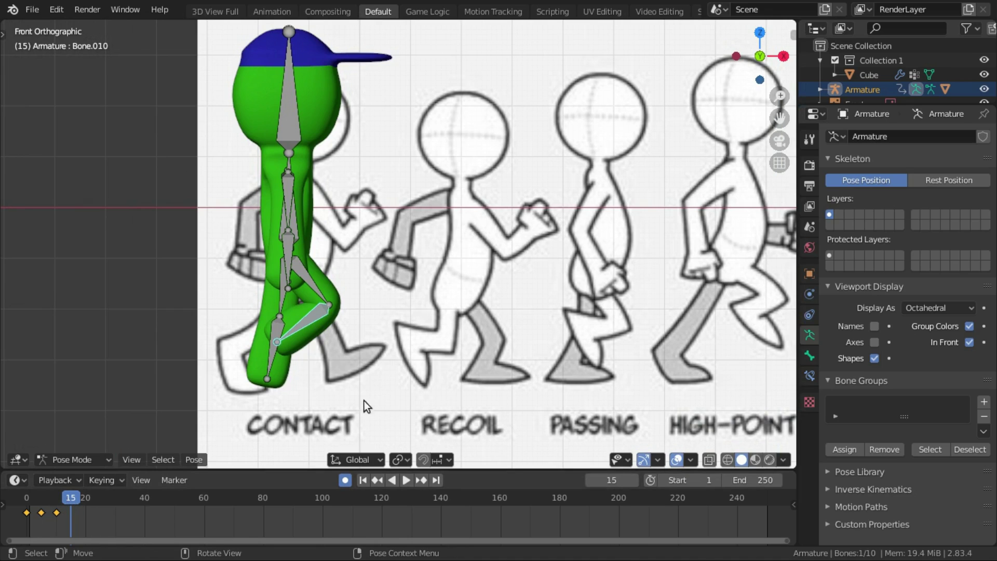
{"action": "key", "text": "r"}
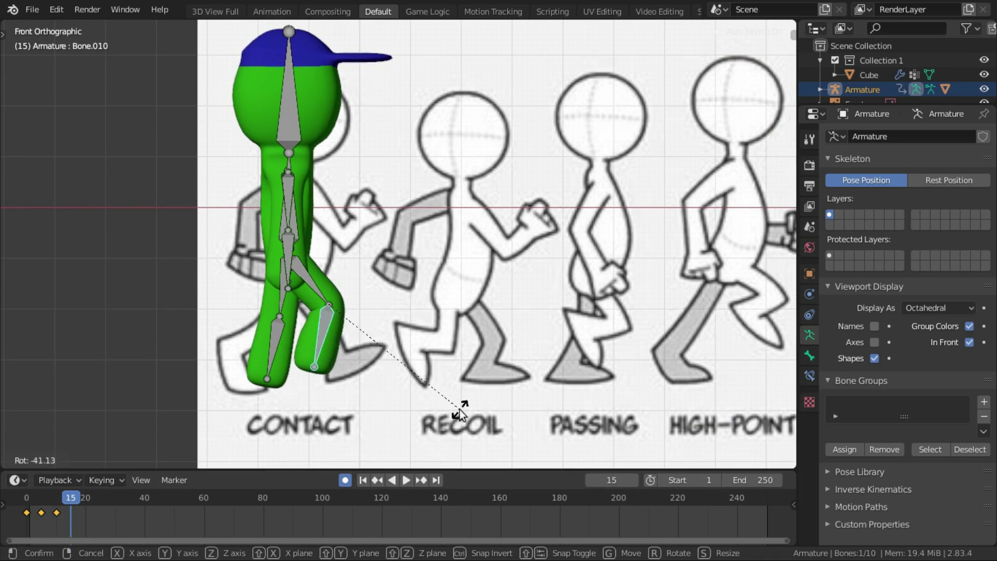
{"action": "left_click", "coordinate": [460, 402]}
{"action": "left_click", "coordinate": [316, 278]}
{"action": "key", "text": "r"}
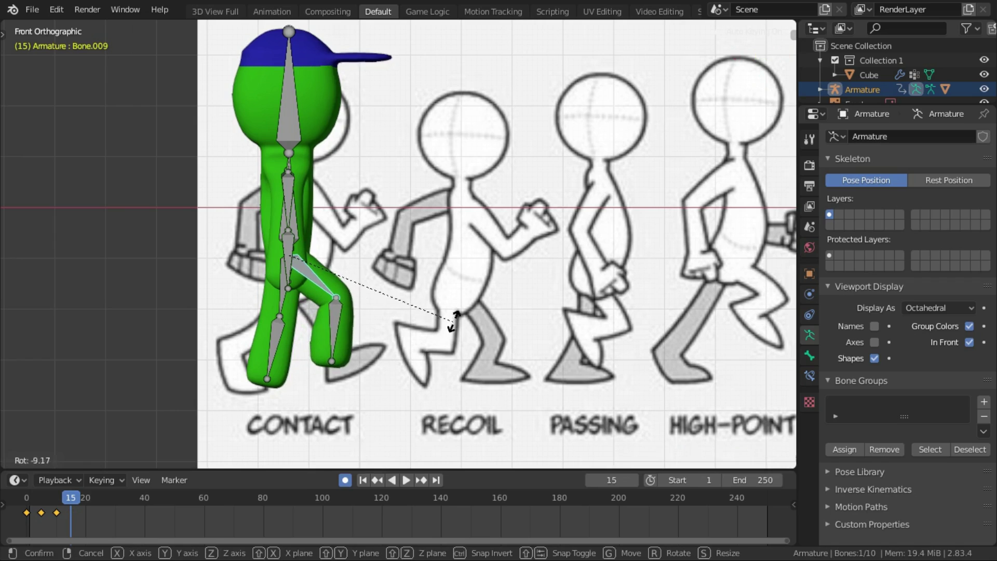
{"action": "left_click", "coordinate": [450, 326]}
At frame 15, rotate supporting leg bones Bone.005 and Bone.006 slightly backward, and play back the motion
{"action": "left_click", "coordinate": [279, 317]}
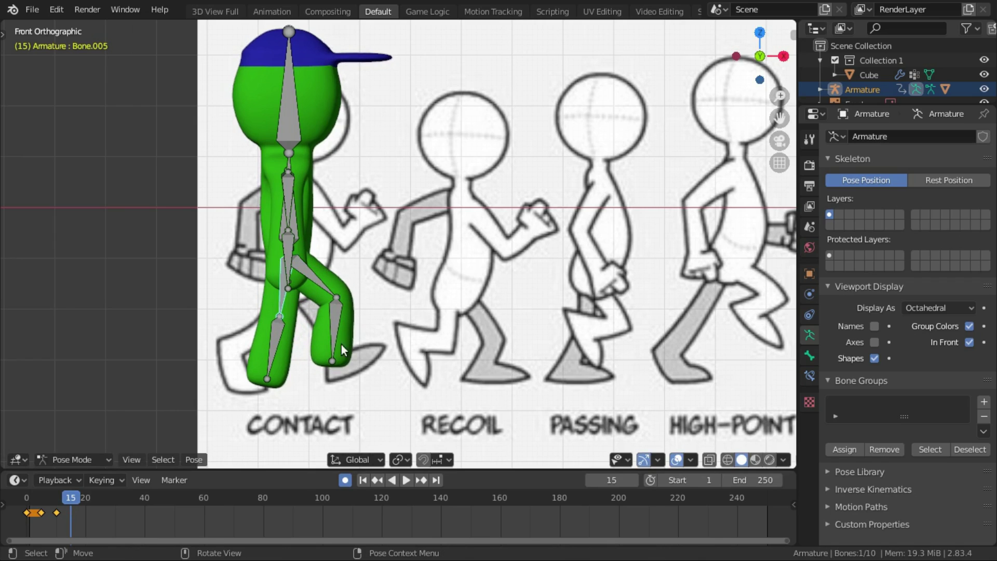
{"action": "key", "text": "r"}
{"action": "left_click", "coordinate": [379, 374]}
{"action": "left_click", "coordinate": [268, 359]}
{"action": "key", "text": "r"}
{"action": "left_click", "coordinate": [298, 399]}
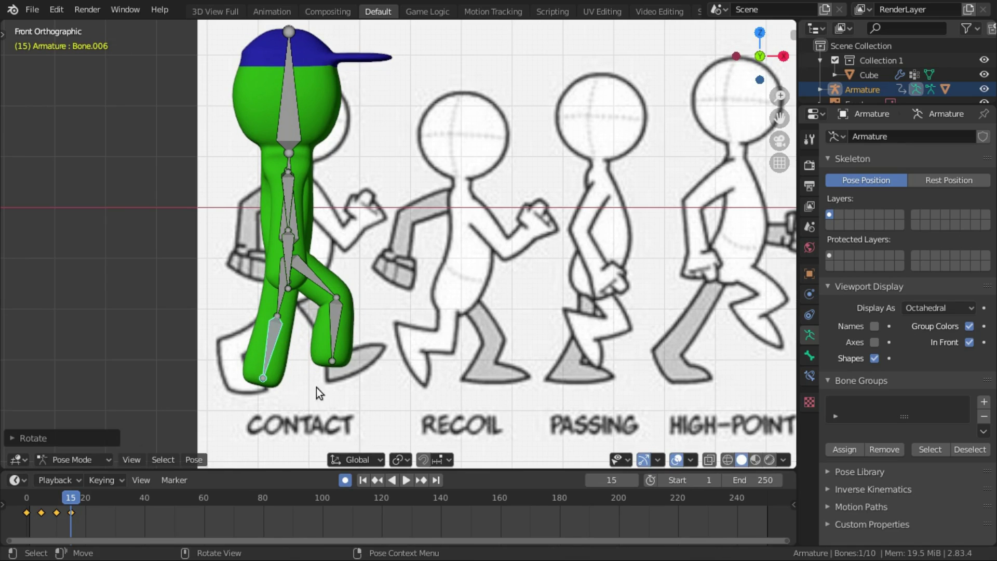
{"action": "key", "text": "space"}
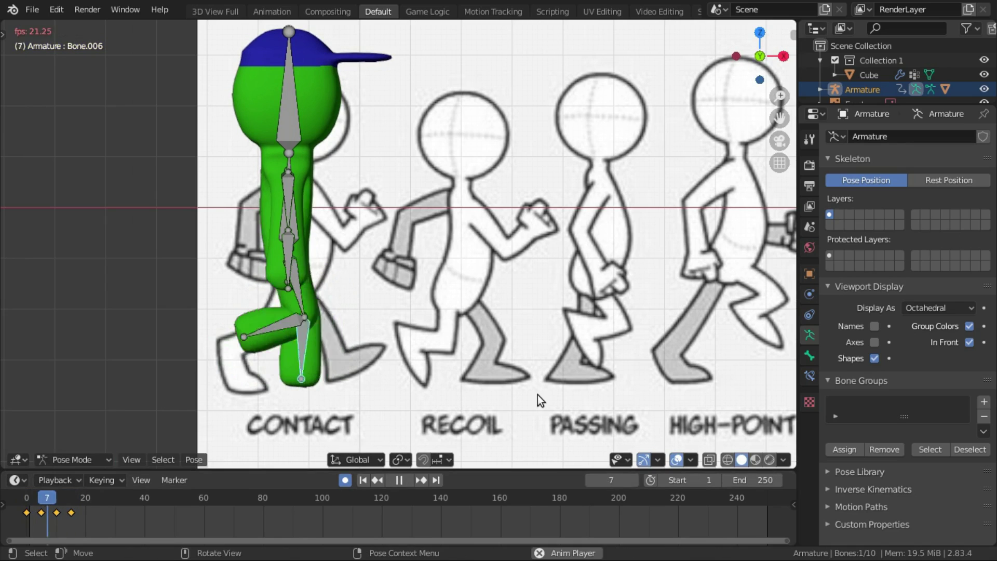
{"action": "key", "text": "space"}
At frame 20, extend lower leg Bone.010 forward and lower upper leg Bone.009 so the straight front leg reaches the ground
{"action": "left_click", "coordinate": [81, 498]}
{"action": "left_click_drag", "start_coordinate": [82, 497], "coordinate": [87, 494]}
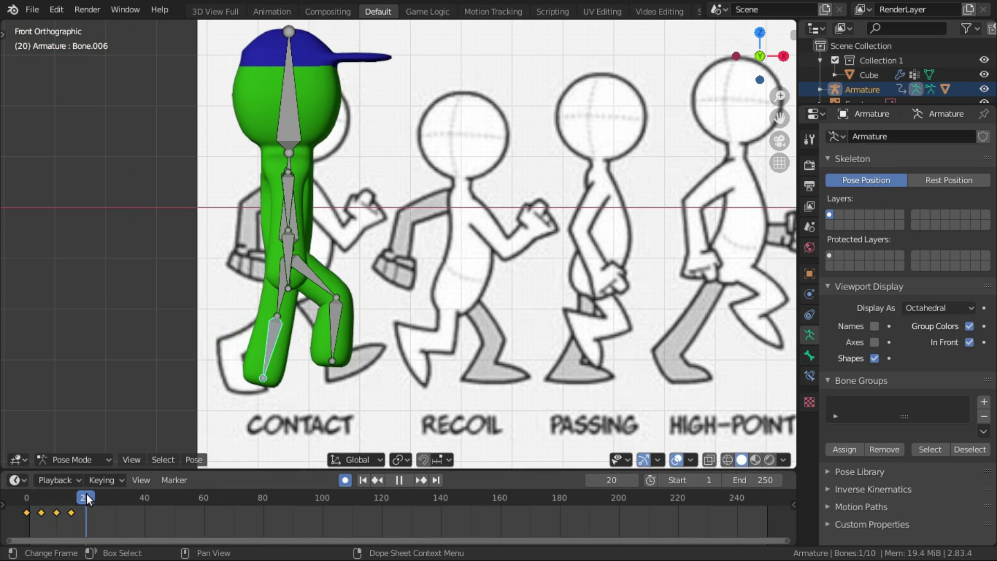
{"action": "left_click", "coordinate": [337, 337]}
{"action": "key", "text": "r"}
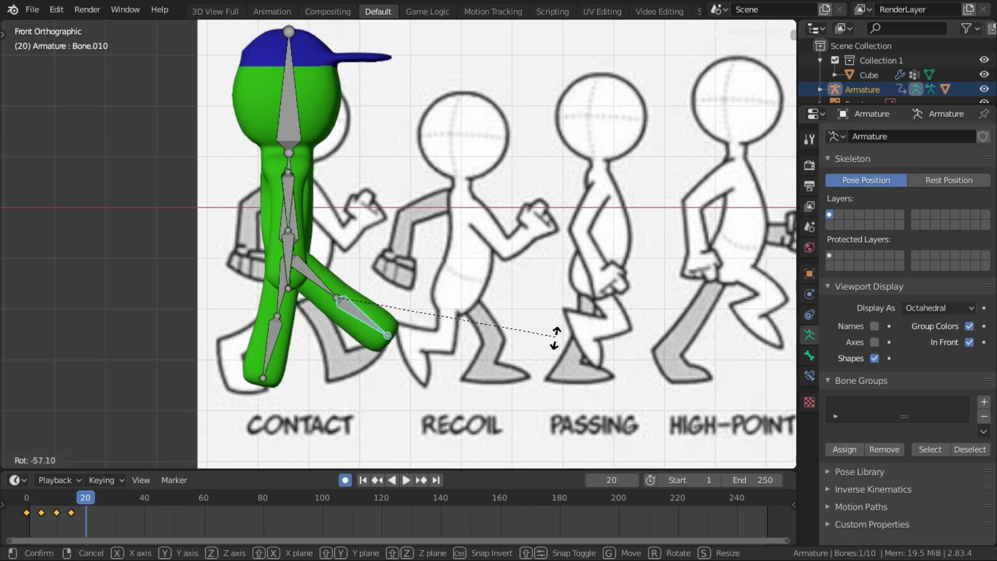
{"action": "left_click", "coordinate": [540, 350]}
{"action": "left_click", "coordinate": [309, 287]}
{"action": "key", "text": "r"}
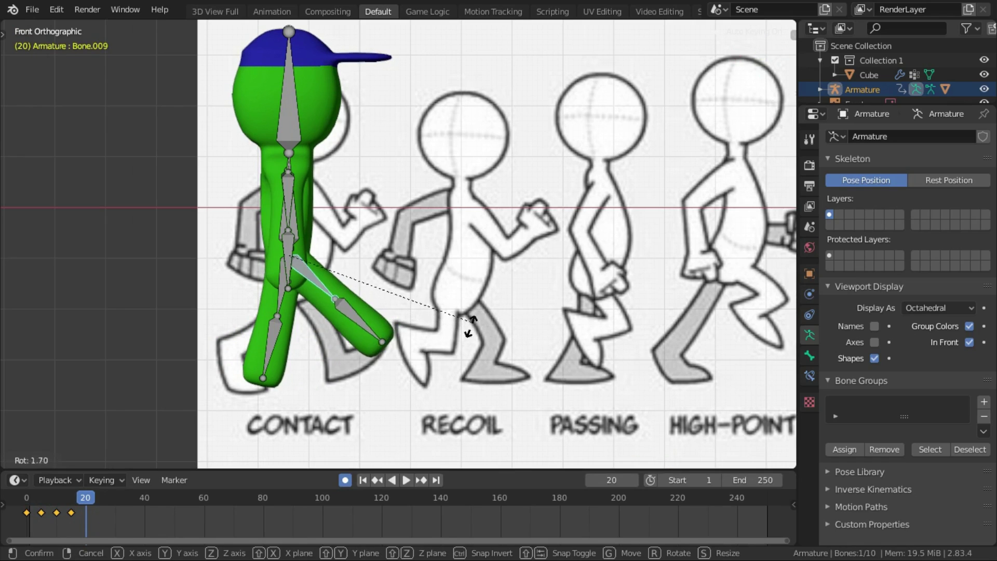
{"action": "left_click", "coordinate": [430, 428]}
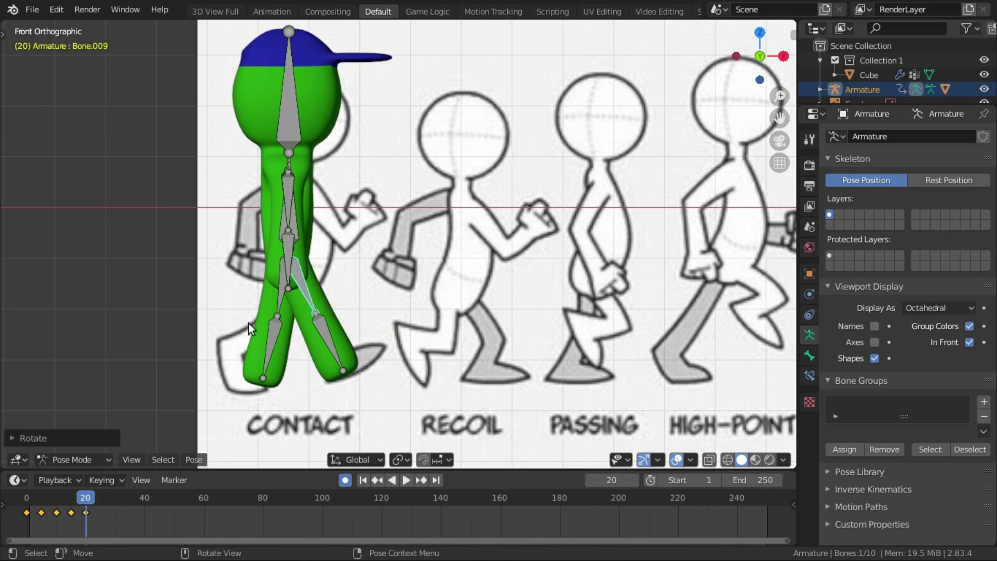
At frame 20, rotate upper leg Bone.005 backward about 5°, and play back the animation from frame 0
{"action": "left_click", "coordinate": [281, 306]}
{"action": "key", "text": "r"}
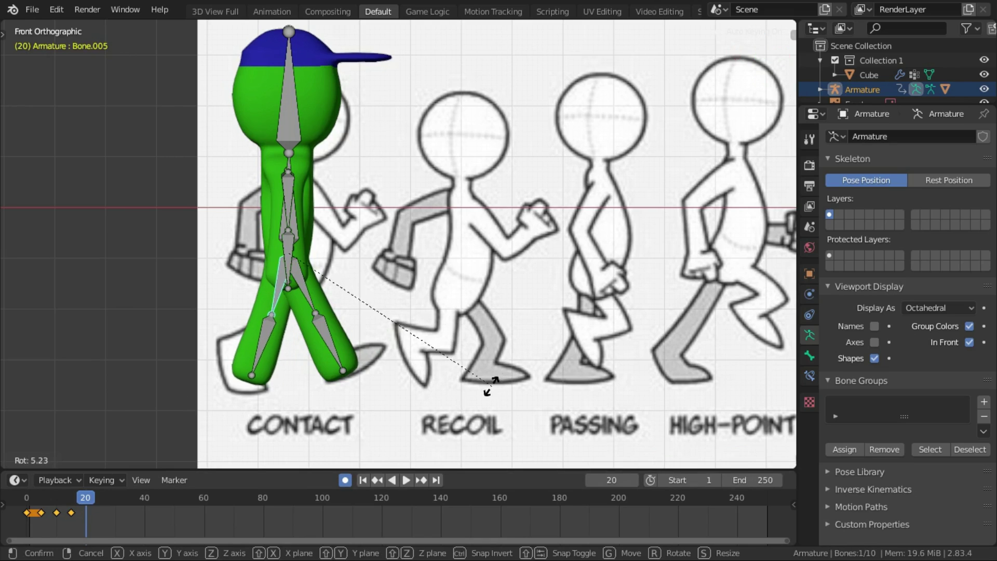
{"action": "left_click", "coordinate": [485, 396]}
{"action": "left_click_drag", "start_coordinate": [85, 498], "coordinate": [27, 499]}
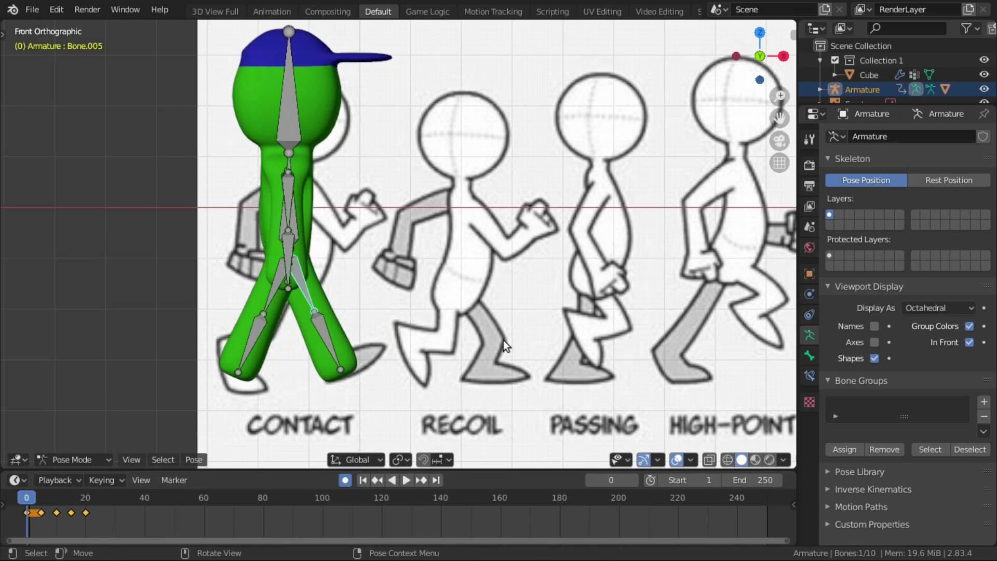
{"action": "key", "text": "space"}
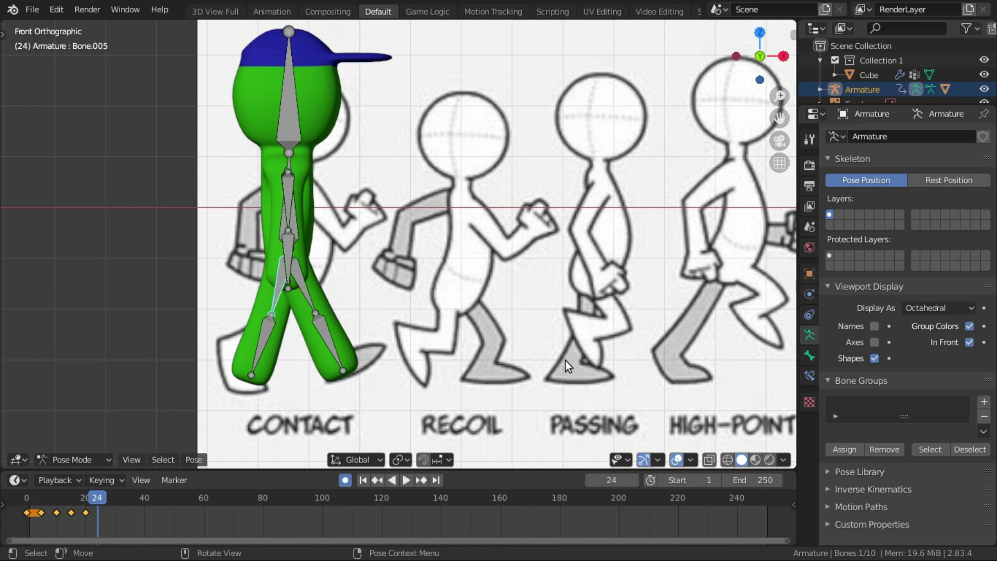
Examine the remaining reference drawings of the second stride and the character's legs from an angle, returning to the front view
{"action": "key", "text": "shift"}
{"action": "middle_click_drag", "start_coordinate": [570, 359], "coordinate": [68, 350], "text": "shift"}
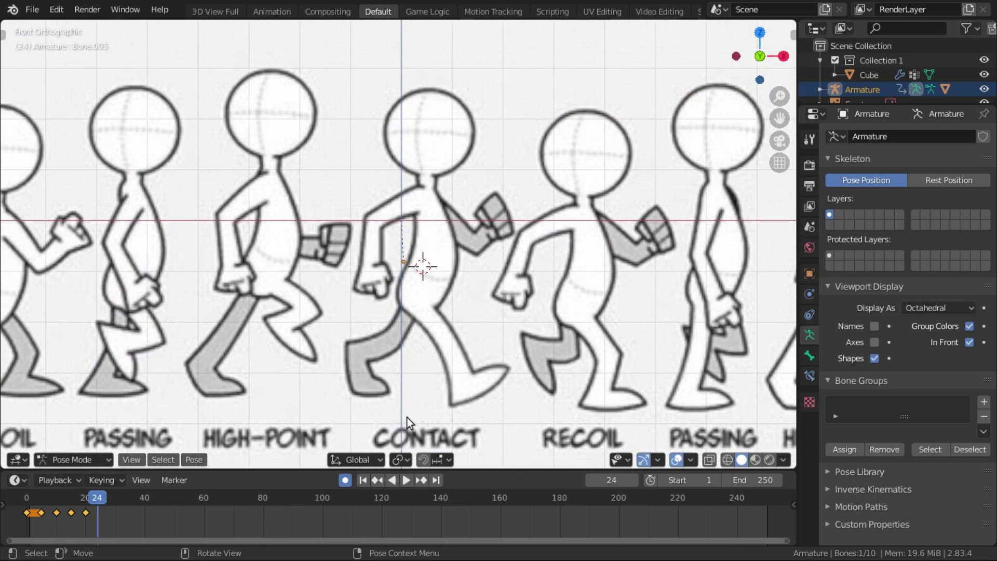
{"action": "scroll", "coordinate": [505, 400], "scroll_direction": "down", "scroll_amount": 3}
{"action": "middle_click_drag", "start_coordinate": [505, 399], "coordinate": [326, 394], "text": "shift"}
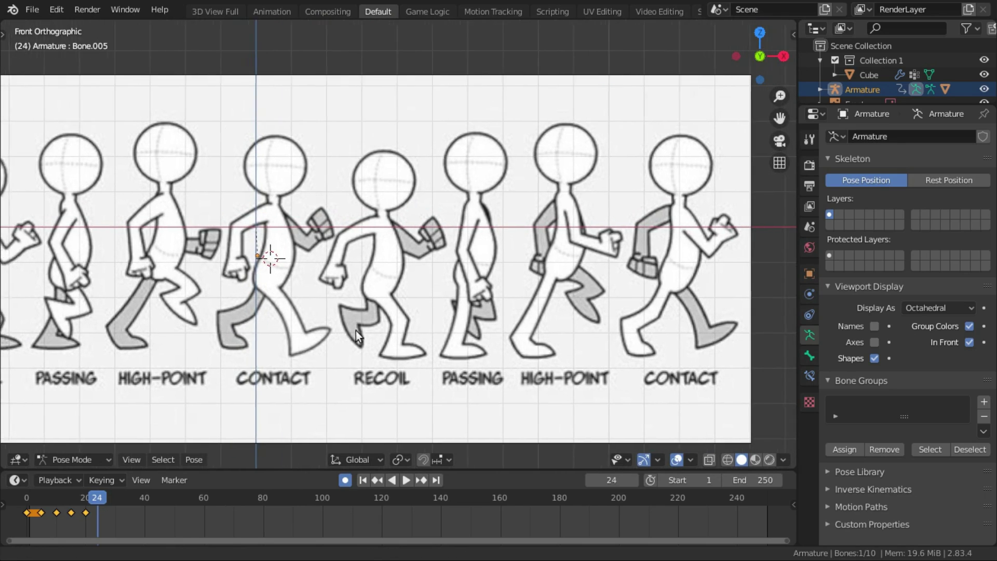
{"action": "middle_click_drag", "start_coordinate": [345, 332], "coordinate": [502, 359], "text": "shift"}
{"action": "middle_click_drag", "start_coordinate": [345, 345], "coordinate": [589, 355], "text": "shift"}
{"action": "scroll", "coordinate": [298, 320], "scroll_direction": "up", "scroll_amount": 2}
{"action": "middle_click_drag", "start_coordinate": [299, 319], "coordinate": [255, 326]}
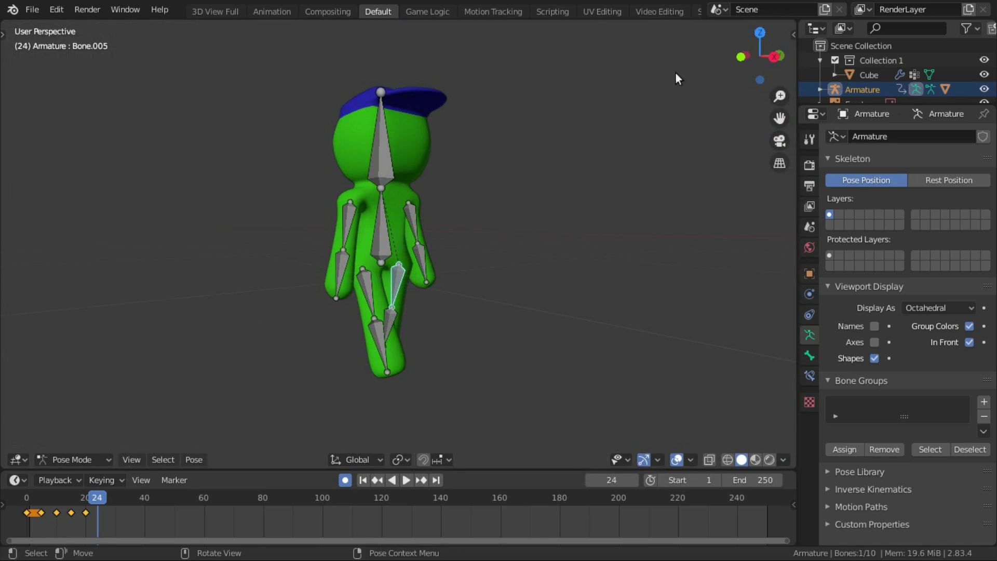
{"action": "left_click", "coordinate": [741, 57]}
Key lower leg Bone.006's unchanged rotation at frame 20, and at frame 25 rotate it backward until it is nearly horizontal
{"action": "left_click", "coordinate": [272, 352]}
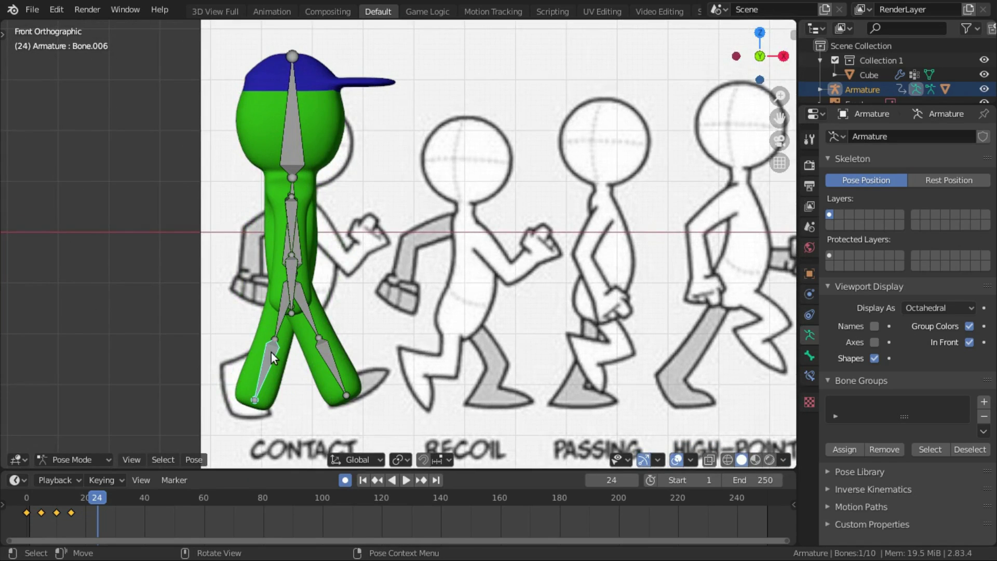
{"action": "mouse_move", "coordinate": [95, 500]}
{"action": "left_mouse_down"}
{"action": "mouse_move", "coordinate": [84, 501]}
{"action": "mouse_move", "coordinate": [100, 506]}
{"action": "left_mouse_up"}
{"action": "key", "text": "r"}
{"action": "left_click", "coordinate": [269, 386]}
{"action": "key", "text": "r"}
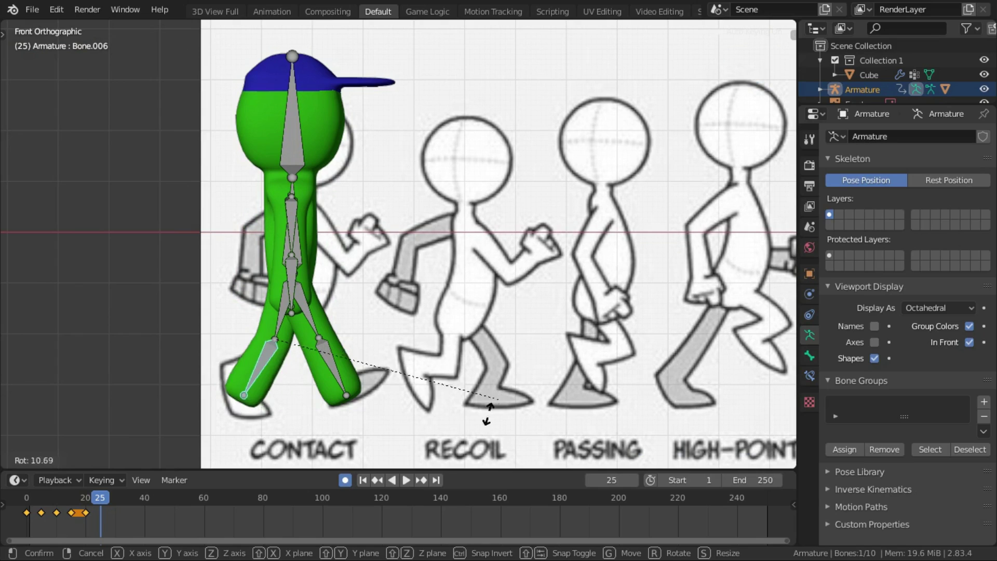
{"action": "left_click", "coordinate": [302, 418]}
At frame 25, rotate lower leg Bone.010 backward until nearly vertical and adjust upper leg Bone.009 slightly backward to match the recoil pose
{"action": "scroll", "coordinate": [393, 372], "scroll_direction": "down", "scroll_amount": 1}
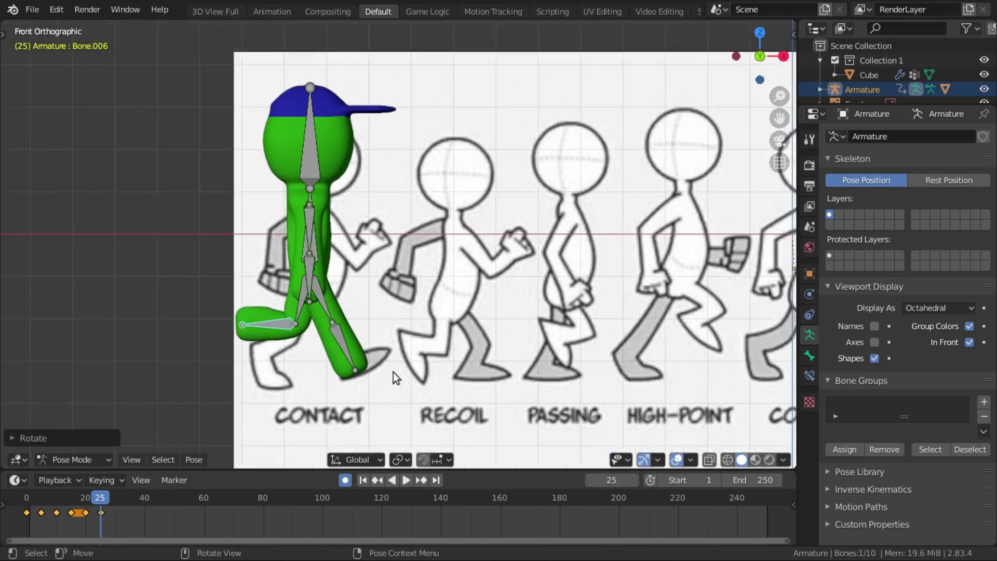
{"action": "scroll", "coordinate": [393, 372], "scroll_direction": "down", "scroll_amount": 3}
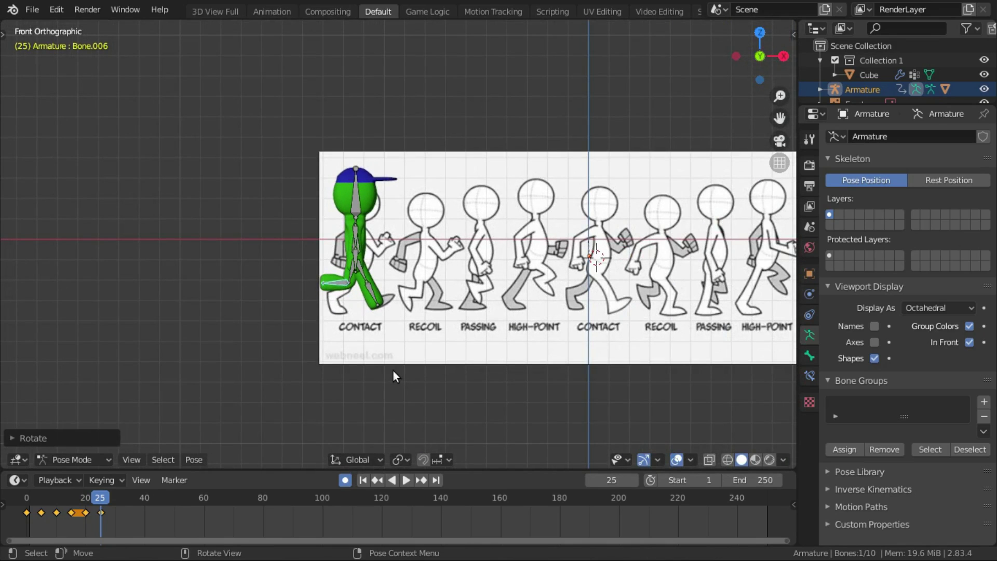
{"action": "scroll", "coordinate": [393, 371], "scroll_direction": "up", "scroll_amount": 3}
{"action": "left_click", "coordinate": [345, 327]}
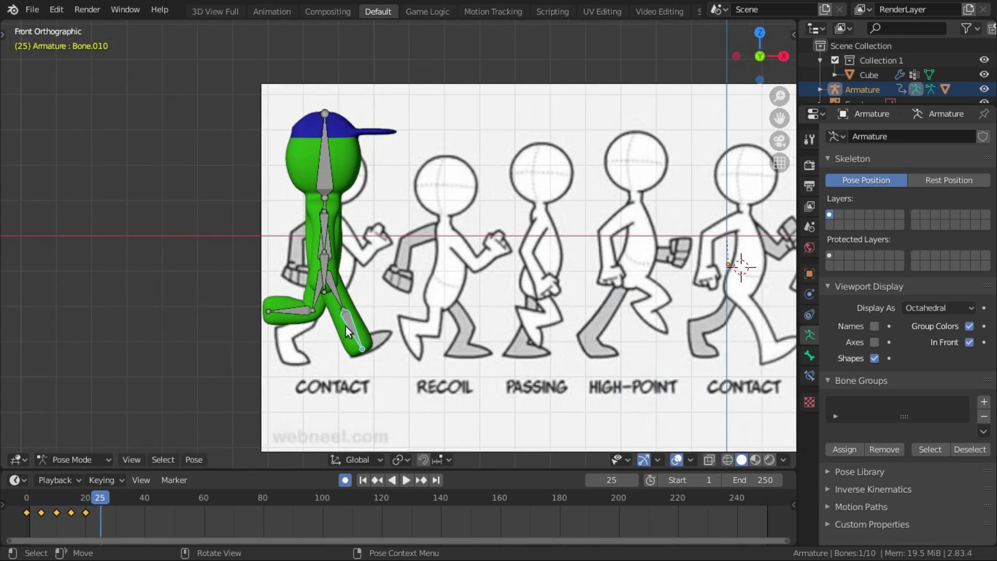
{"action": "key", "text": "r"}
{"action": "left_click", "coordinate": [447, 405]}
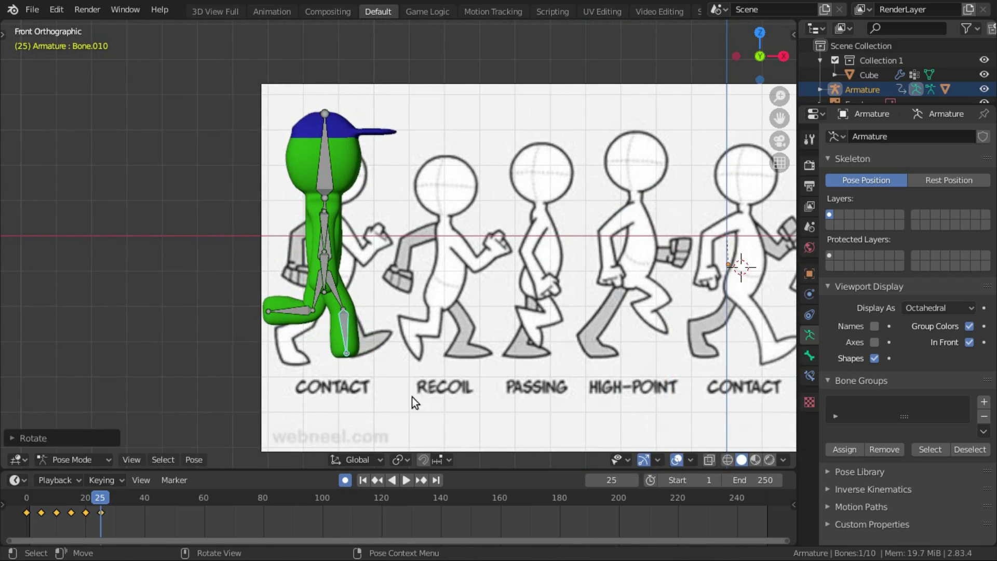
{"action": "left_click", "coordinate": [332, 292]}
{"action": "left_click", "coordinate": [335, 298]}
{"action": "key", "text": "r"}
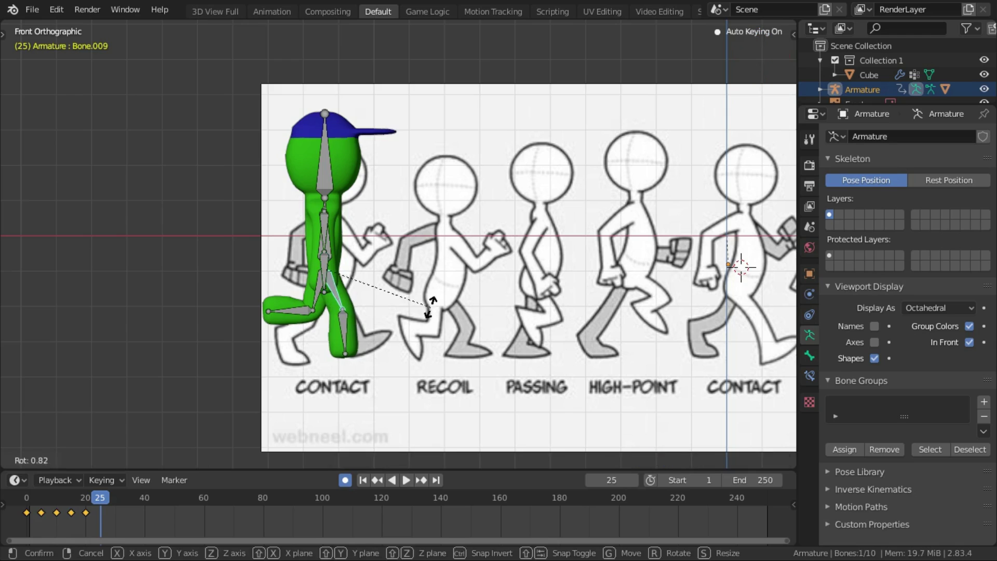
{"action": "left_click", "coordinate": [371, 314]}
At frame 25, rotate upper leg Bone.005 slightly forward, and play back the animation from frame 0
{"action": "left_click", "coordinate": [314, 297]}
{"action": "key", "text": "r"}
{"action": "left_click", "coordinate": [442, 388]}
{"action": "left_click_drag", "start_coordinate": [99, 493], "coordinate": [28, 487]}
{"action": "key", "text": "space"}
{"action": "key", "text": "space"}
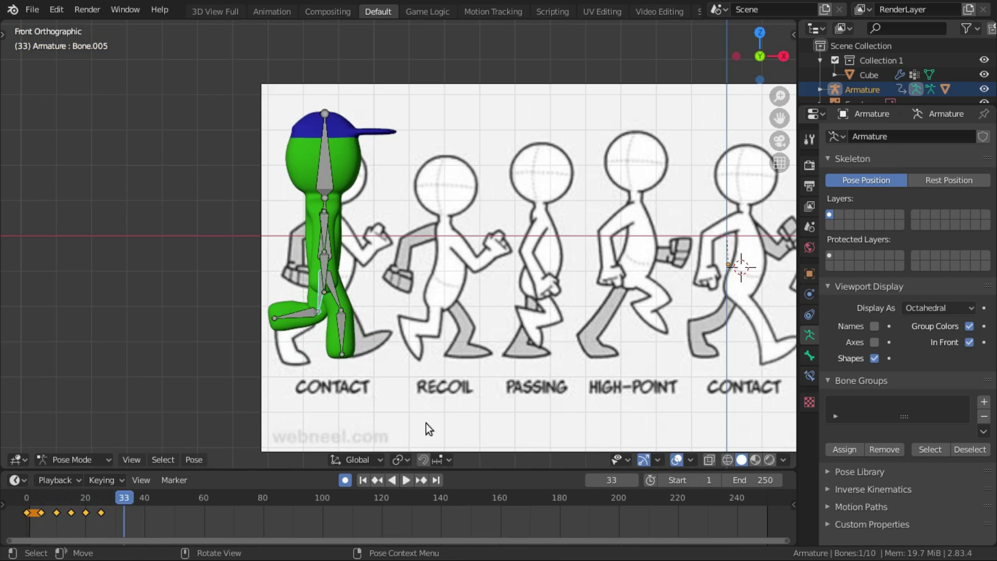
At frame 30, check the second passing pose in the reference and swing upper leg Bone.005 forward past the supporting leg
{"action": "left_click_drag", "start_coordinate": [104, 498], "coordinate": [114, 498]}
{"action": "scroll", "coordinate": [373, 366], "scroll_direction": "down", "scroll_amount": 1}
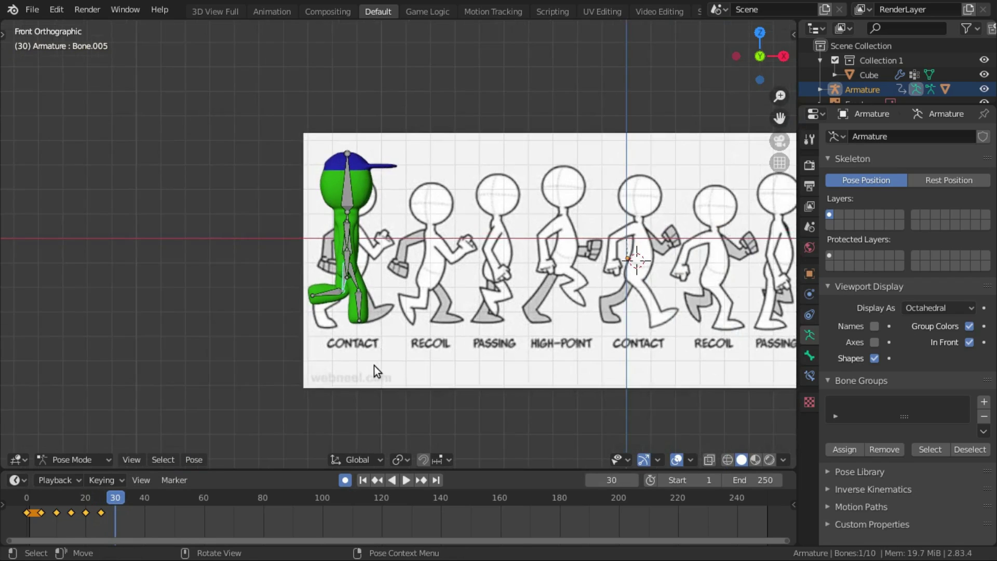
{"action": "scroll", "coordinate": [375, 366], "scroll_direction": "down", "scroll_amount": 2}
{"action": "scroll", "coordinate": [373, 364], "scroll_direction": "up", "scroll_amount": 3}
{"action": "scroll", "coordinate": [374, 365], "scroll_direction": "down", "scroll_amount": 2}
{"action": "scroll", "coordinate": [363, 410], "scroll_direction": "up", "scroll_amount": 3}
{"action": "scroll", "coordinate": [363, 410], "scroll_direction": "up", "scroll_amount": 2}
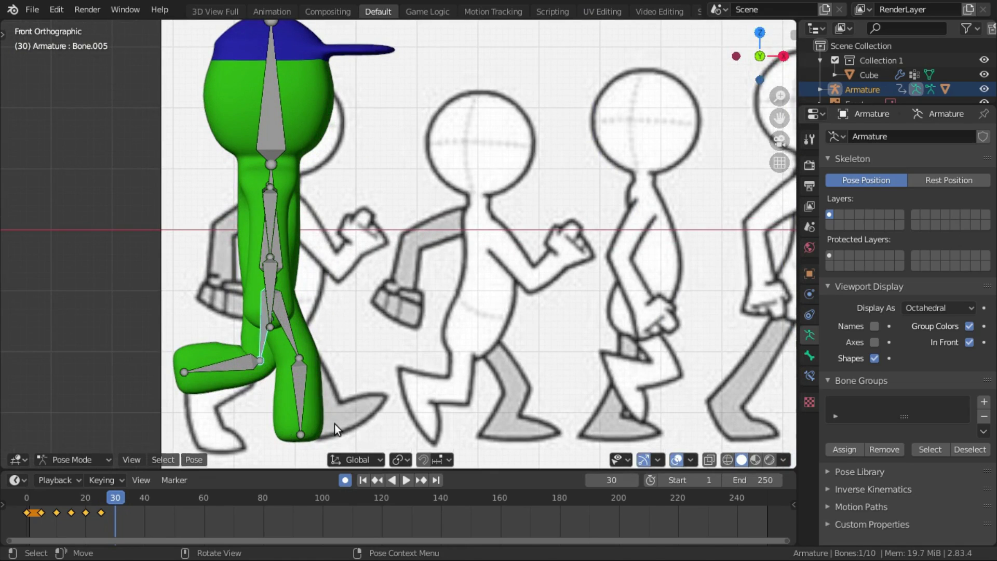
{"action": "key", "text": "r"}
{"action": "left_click", "coordinate": [459, 356]}
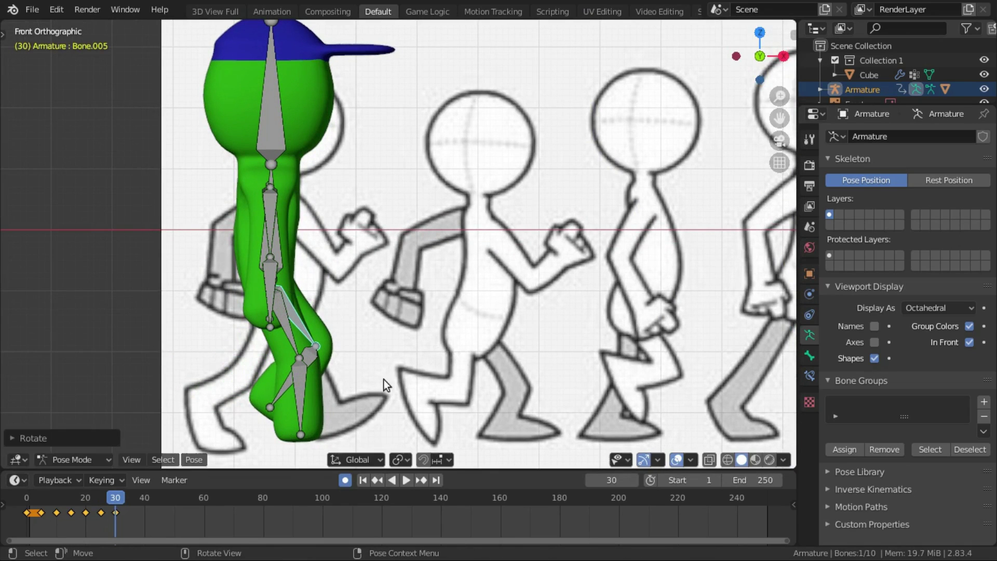
At frame 30, bend lower leg Bone.006 further backward and bring upper leg Bone.005 slightly back
{"action": "left_click", "coordinate": [311, 356]}
{"action": "key", "text": "r"}
{"action": "left_click", "coordinate": [499, 456]}
{"action": "left_click", "coordinate": [293, 314]}
{"action": "key", "text": "r"}
{"action": "left_click", "coordinate": [402, 349]}
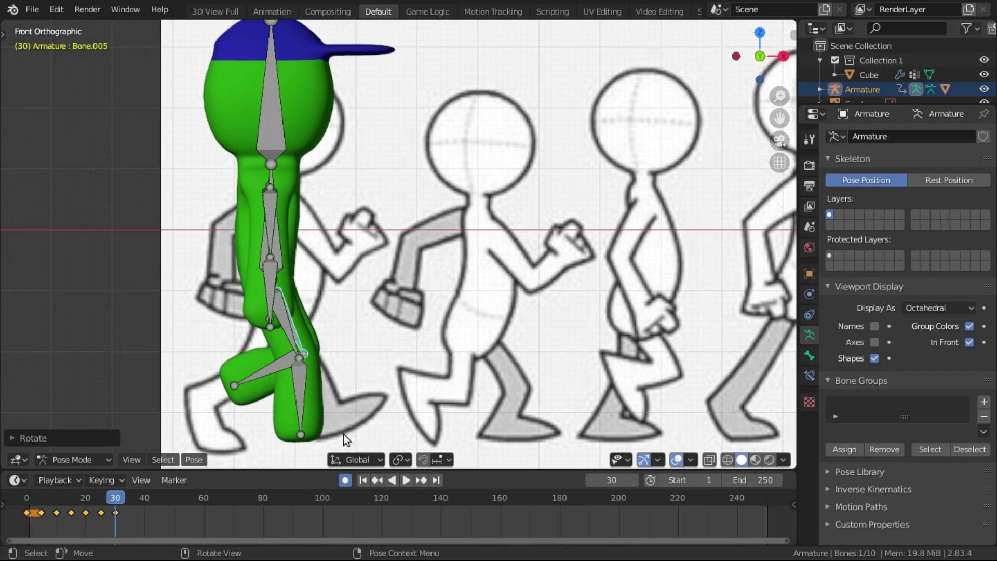
At frame 30, rotate lower leg Bone.010 forward and upper leg Bone.009 backward so the supporting leg stands nearly vertical
{"action": "scroll", "coordinate": [369, 388], "scroll_direction": "down", "scroll_amount": 4}
{"action": "scroll", "coordinate": [431, 313], "scroll_direction": "down", "scroll_amount": 1}
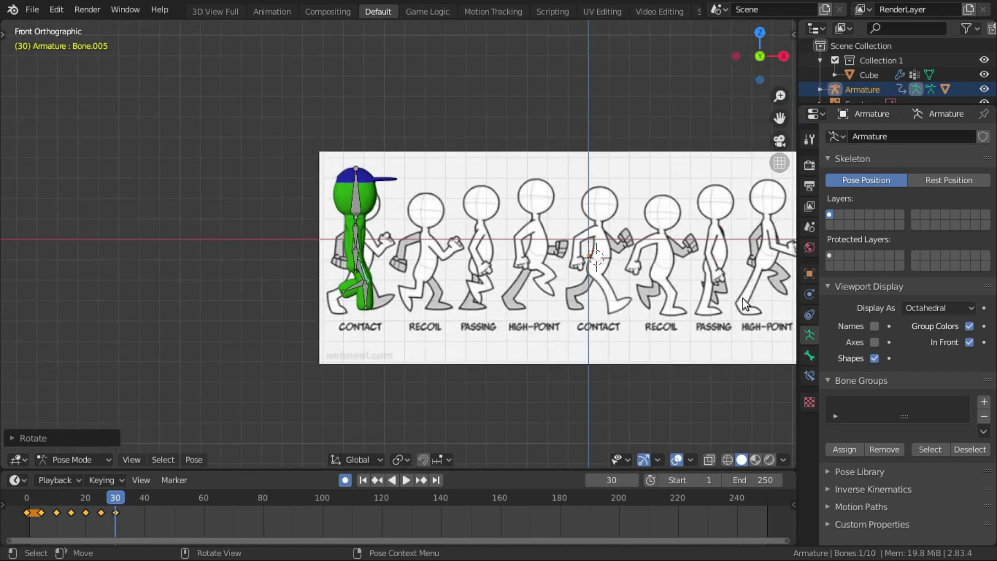
{"action": "scroll", "coordinate": [376, 316], "scroll_direction": "up", "scroll_amount": 6}
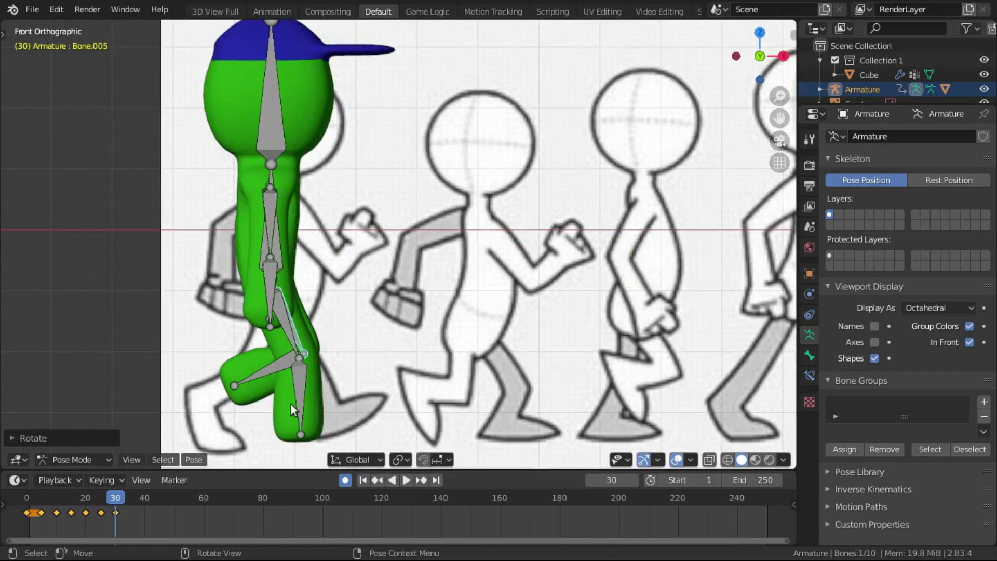
{"action": "left_click", "coordinate": [299, 400]}
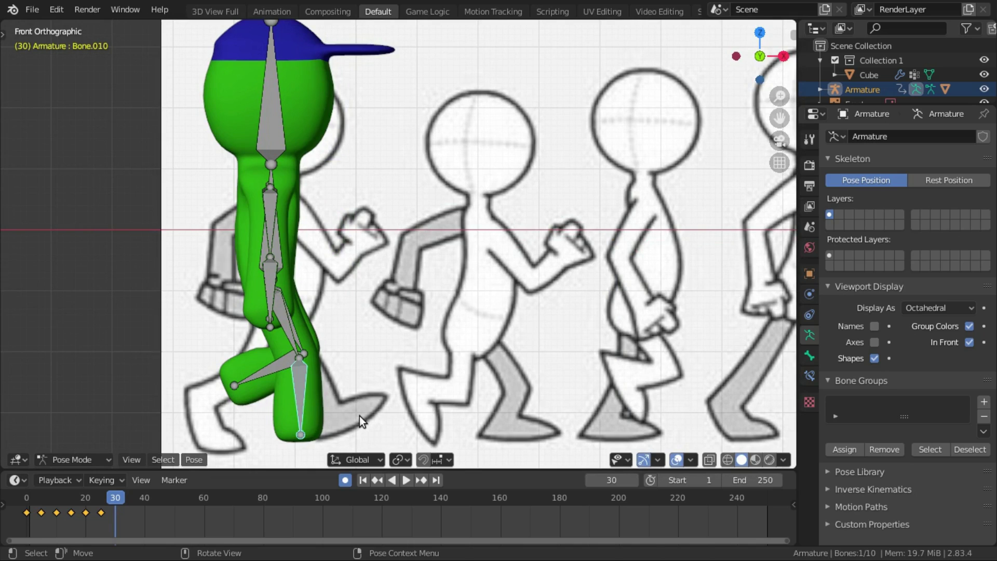
{"action": "key", "text": "r"}
{"action": "left_click", "coordinate": [401, 401]}
{"action": "left_click", "coordinate": [290, 327]}
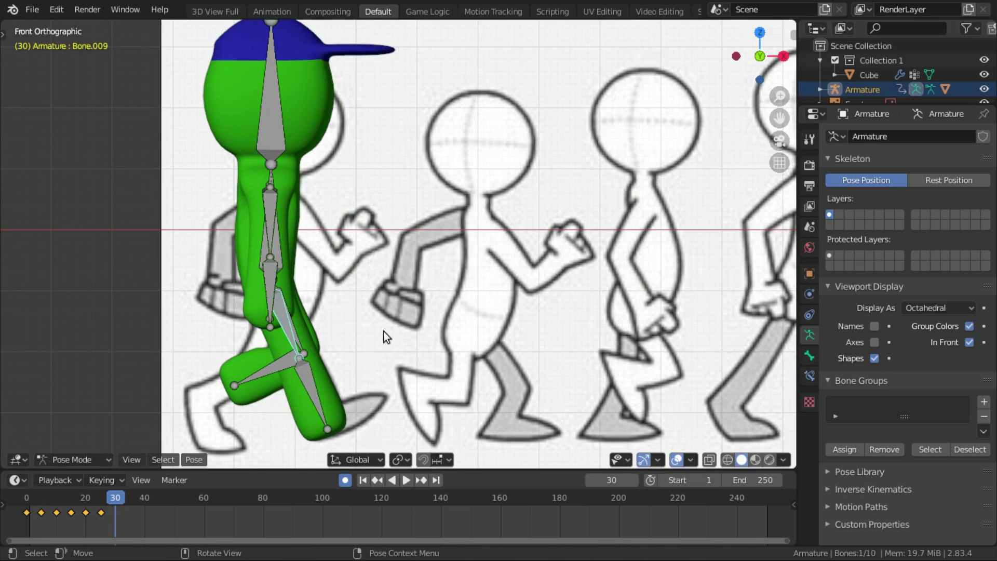
{"action": "key", "text": "r"}
{"action": "left_click", "coordinate": [430, 415]}
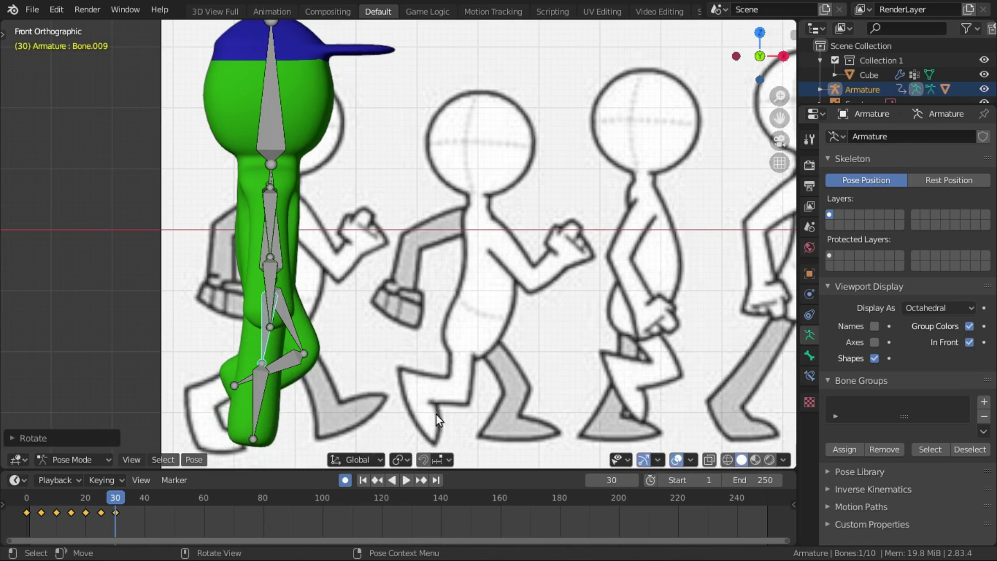
{"action": "scroll", "coordinate": [440, 410], "scroll_direction": "down", "scroll_amount": 6}
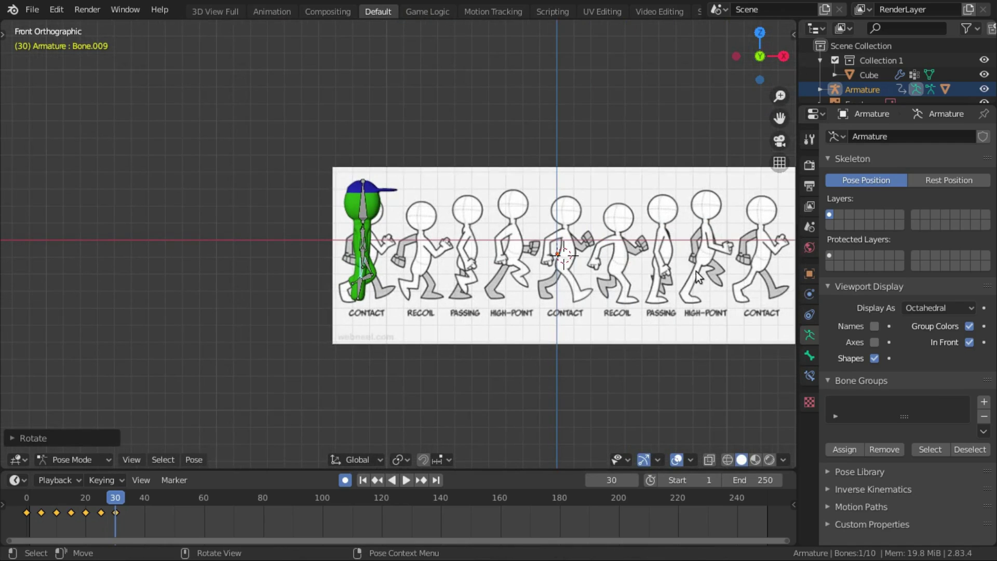
{"action": "scroll", "coordinate": [322, 359], "scroll_direction": "up", "scroll_amount": 6}
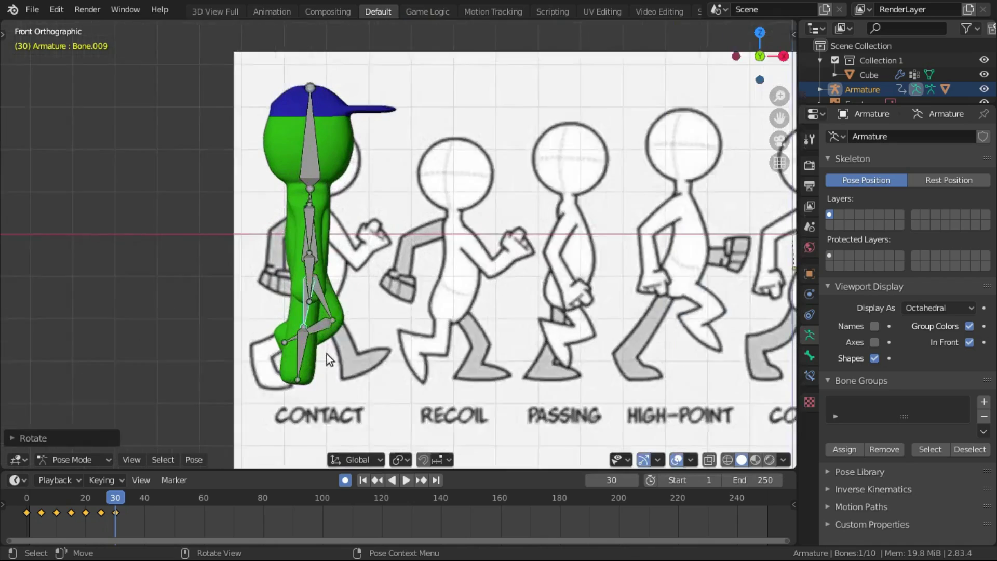
At frame 30, rotate upper leg Bone.005 further forward so the bent knee sits ahead of the supporting leg
{"action": "left_click", "coordinate": [289, 359]}
{"action": "left_click", "coordinate": [311, 340]}
{"action": "key", "text": "r"}
{"action": "left_click", "coordinate": [408, 334]}
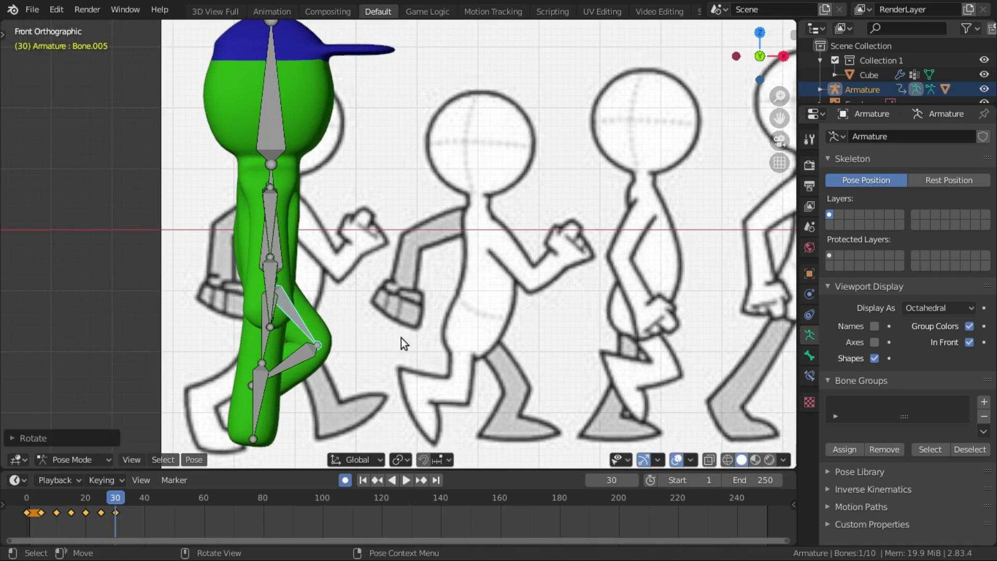
At frame 35, swing upper leg Bone.005 forward and up until the thigh is nearly horizontal
{"action": "left_click", "coordinate": [125, 502]}
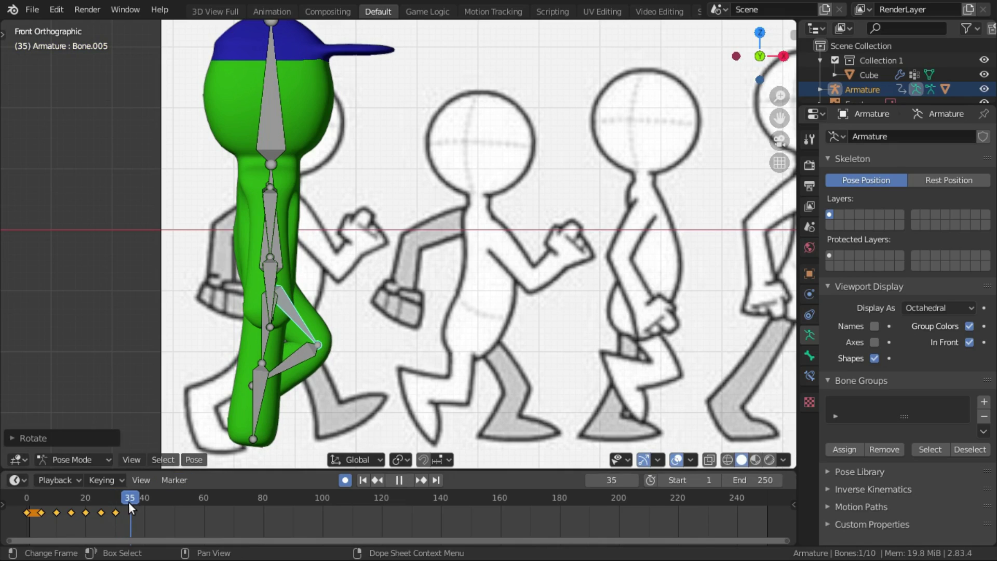
{"action": "left_click", "coordinate": [129, 503]}
{"action": "key", "text": "r"}
{"action": "left_click", "coordinate": [469, 367]}
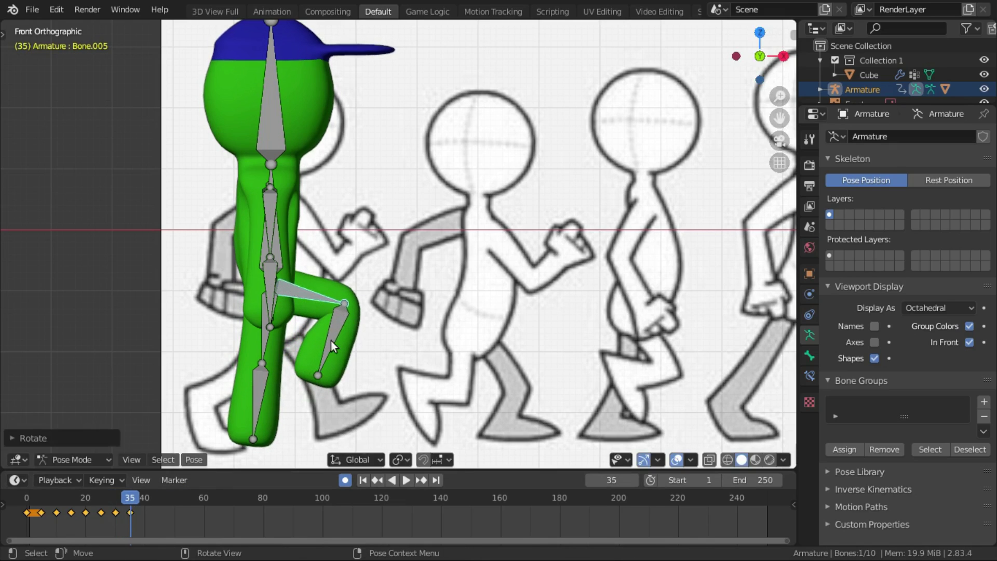
At frame 35, rotate lower leg Bone.006 slightly forward and lower the thigh, Bone.005, a little
{"action": "left_click", "coordinate": [331, 340]}
{"action": "key", "text": "r"}
{"action": "left_click", "coordinate": [474, 356]}
{"action": "left_click", "coordinate": [318, 296]}
{"action": "key", "text": "r"}
{"action": "left_click", "coordinate": [489, 374]}
Check the reference drawings and, at frame 35, rotate the supporting upper leg Bone.009 slightly backward
{"action": "left_click_drag", "start_coordinate": [129, 502], "coordinate": [143, 501]}
{"action": "key", "text": "space"}
{"action": "scroll", "coordinate": [506, 419], "scroll_direction": "down", "scroll_amount": 2}
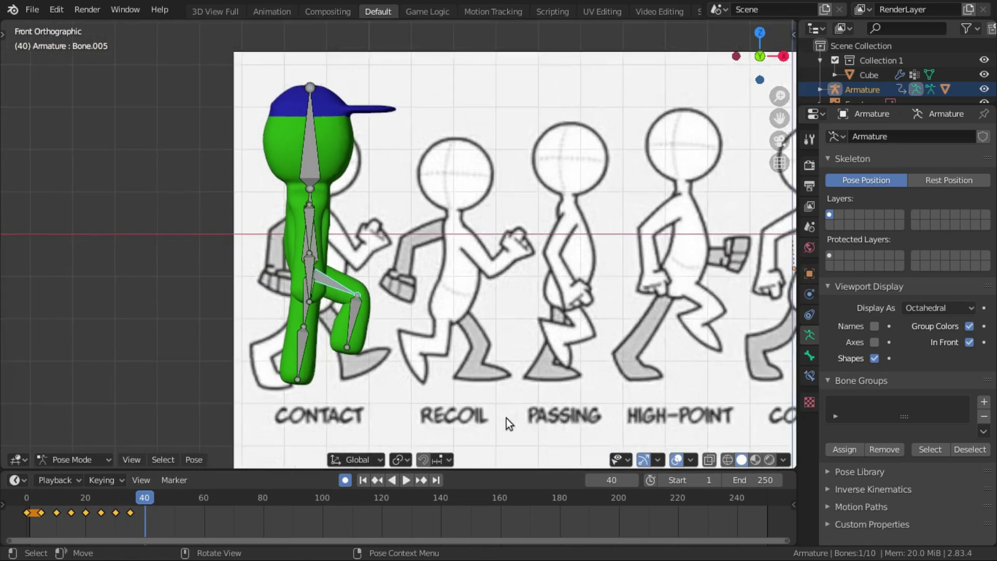
{"action": "scroll", "coordinate": [506, 418], "scroll_direction": "down", "scroll_amount": 2}
{"action": "left_click_drag", "start_coordinate": [137, 503], "coordinate": [131, 504]}
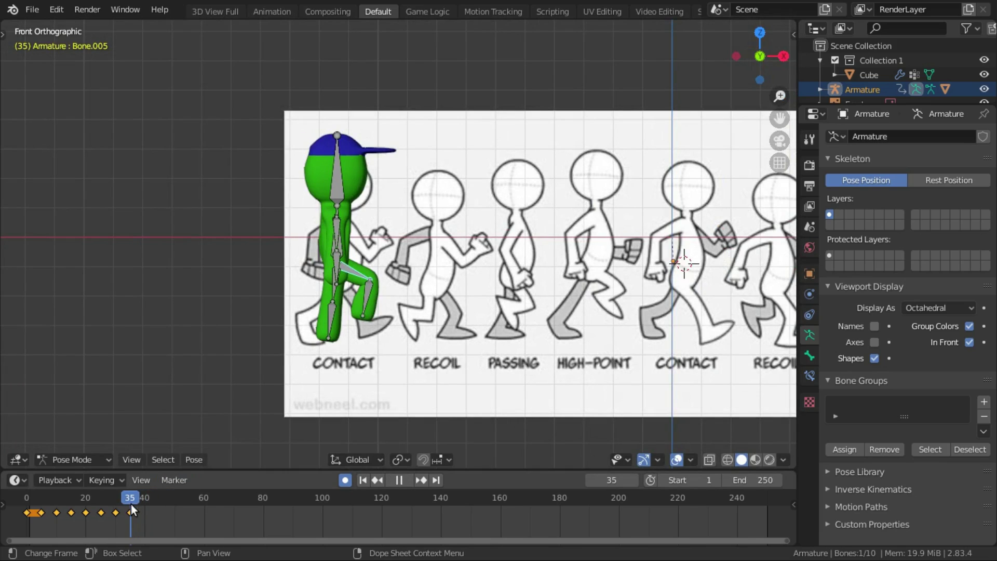
{"action": "scroll", "coordinate": [742, 317], "scroll_direction": "down", "scroll_amount": 3}
{"action": "scroll", "coordinate": [356, 349], "scroll_direction": "up", "scroll_amount": 5}
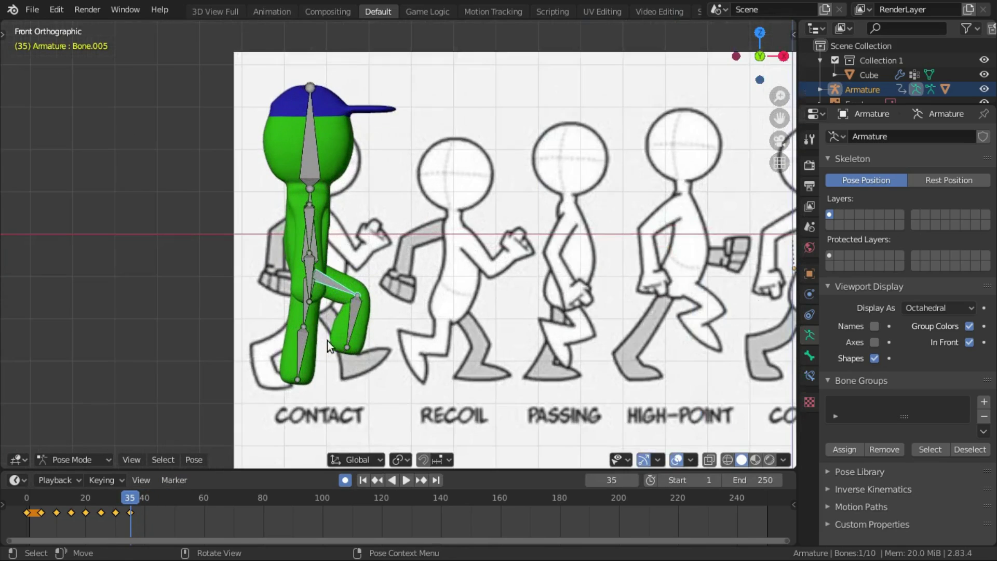
{"action": "left_click", "coordinate": [306, 304]}
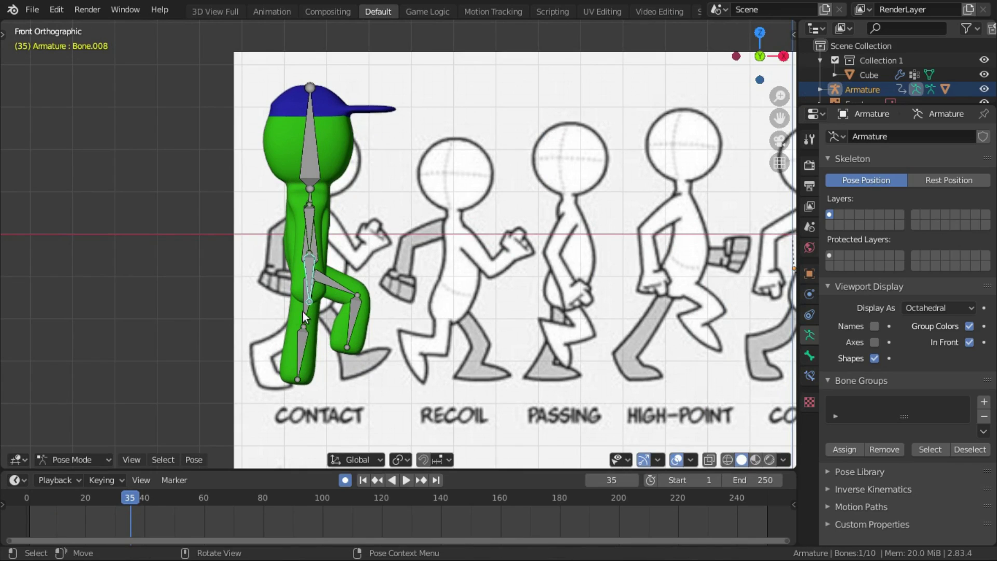
{"action": "key", "text": "r"}
{"action": "left_click", "coordinate": [453, 325]}
{"action": "left_click", "coordinate": [351, 316]}
{"action": "key", "text": "r"}
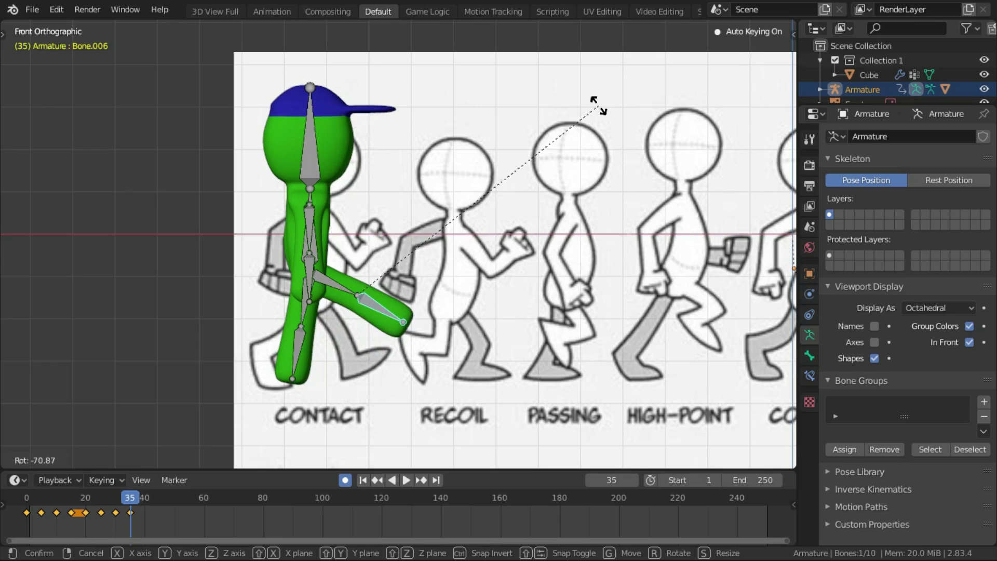
{"action": "key", "text": "Escape"}
At frame 40, straighten lower leg Bone.006 in line with the thigh and lower upper leg Bone.005 into the contact pose
{"action": "left_click_drag", "start_coordinate": [135, 501], "coordinate": [144, 502]}
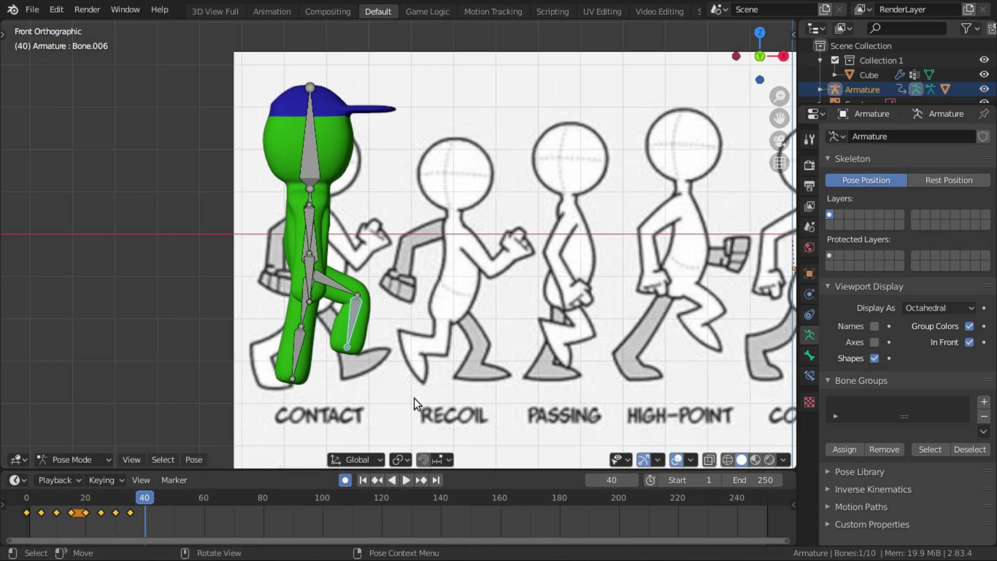
{"action": "key", "text": "r"}
{"action": "left_click", "coordinate": [300, 264]}
{"action": "left_click", "coordinate": [350, 275]}
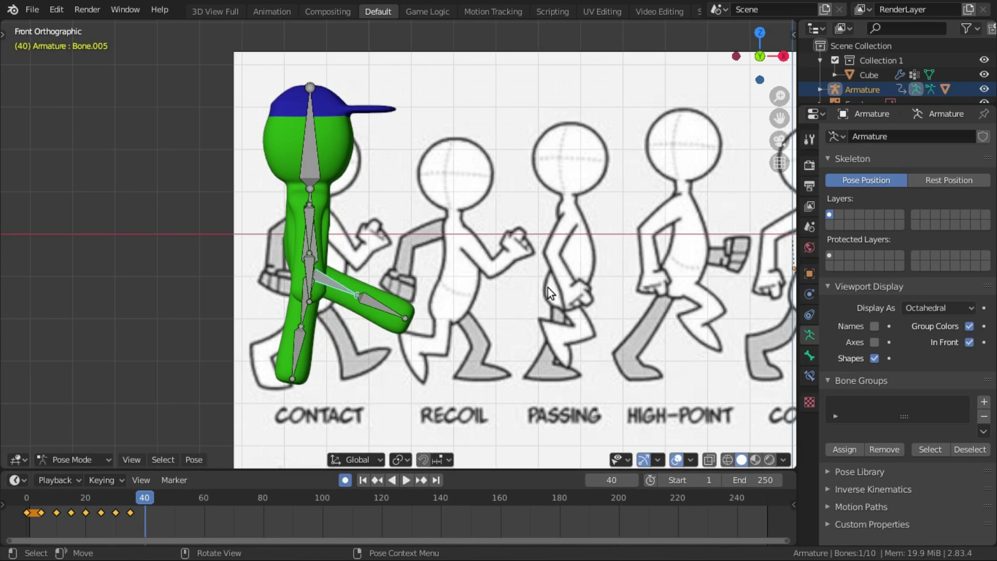
{"action": "key", "text": "r"}
{"action": "left_click", "coordinate": [338, 314]}
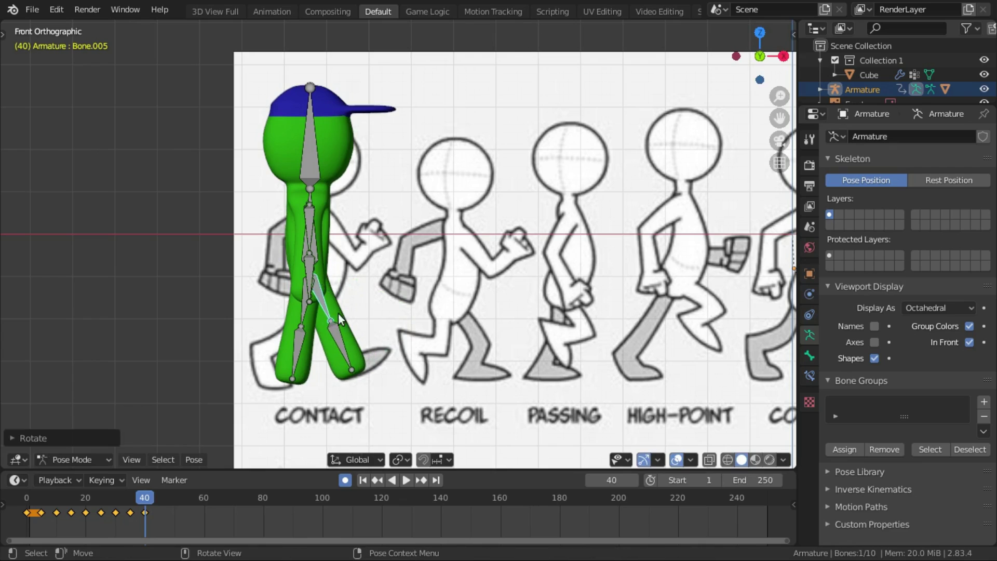
At frame 40, rotate the rear upper leg Bone.009 slightly backward
{"action": "left_click", "coordinate": [299, 313]}
{"action": "key", "text": "r"}
{"action": "left_click", "coordinate": [405, 317]}
Play back the walk cycle from frame 0 and compare the leg motion with the reference drawings
{"action": "left_click_drag", "start_coordinate": [127, 500], "coordinate": [123, 497]}
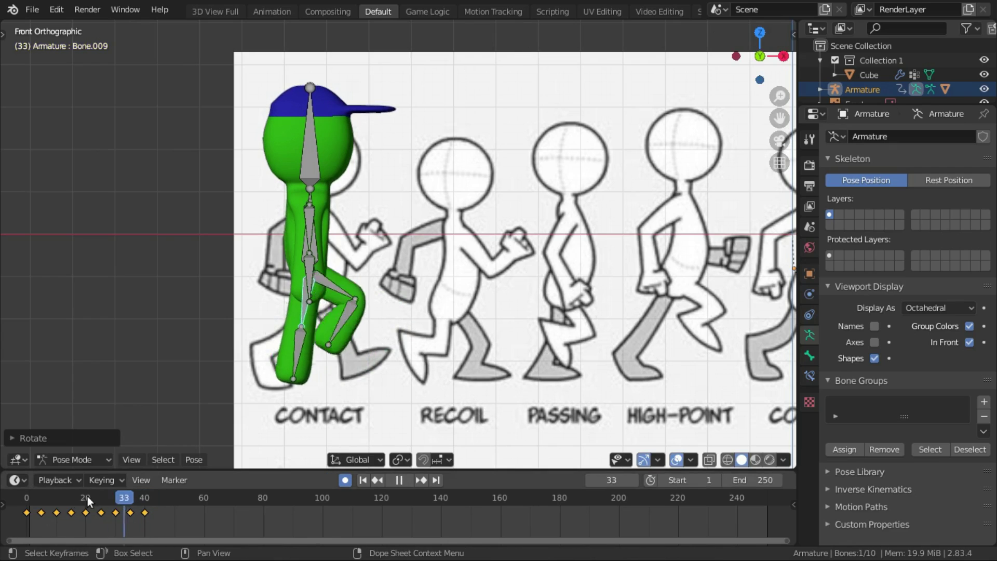
{"action": "key", "text": "space"}
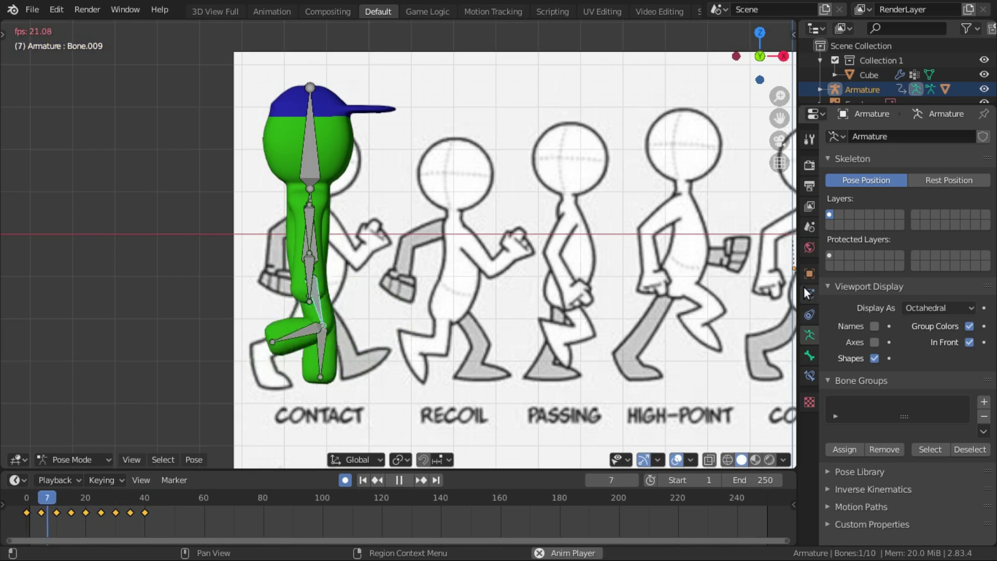
{"action": "key", "text": "space"}
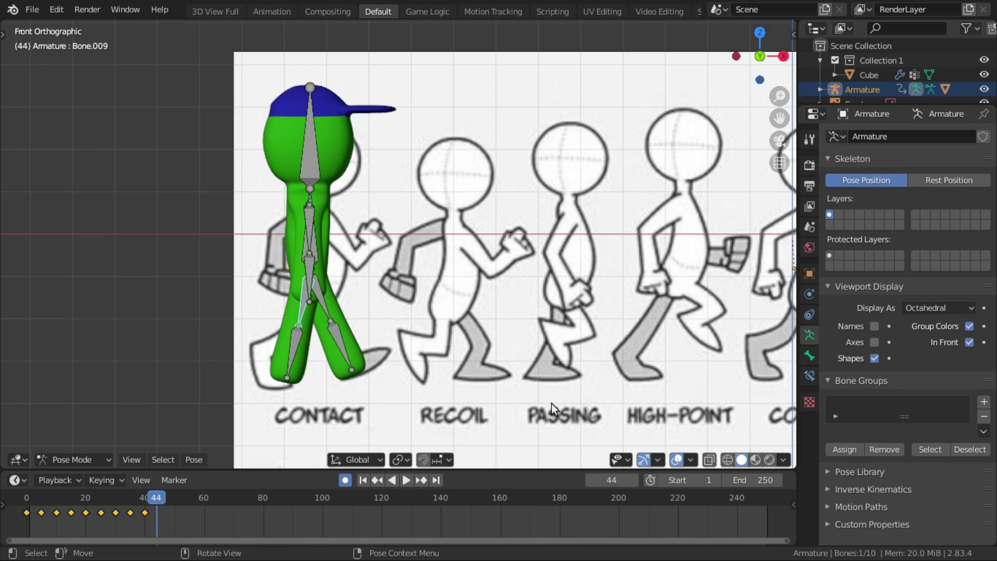
{"action": "scroll", "coordinate": [539, 391], "scroll_direction": "down", "scroll_amount": 4}
{"action": "scroll", "coordinate": [537, 390], "scroll_direction": "up", "scroll_amount": 3}
{"action": "scroll", "coordinate": [534, 390], "scroll_direction": "up", "scroll_amount": 1}
{"action": "left_click_drag", "start_coordinate": [138, 508], "coordinate": [21, 505]}
{"action": "key", "text": "space"}
{"action": "key", "text": "Escape"}
{"action": "key", "text": "space"}
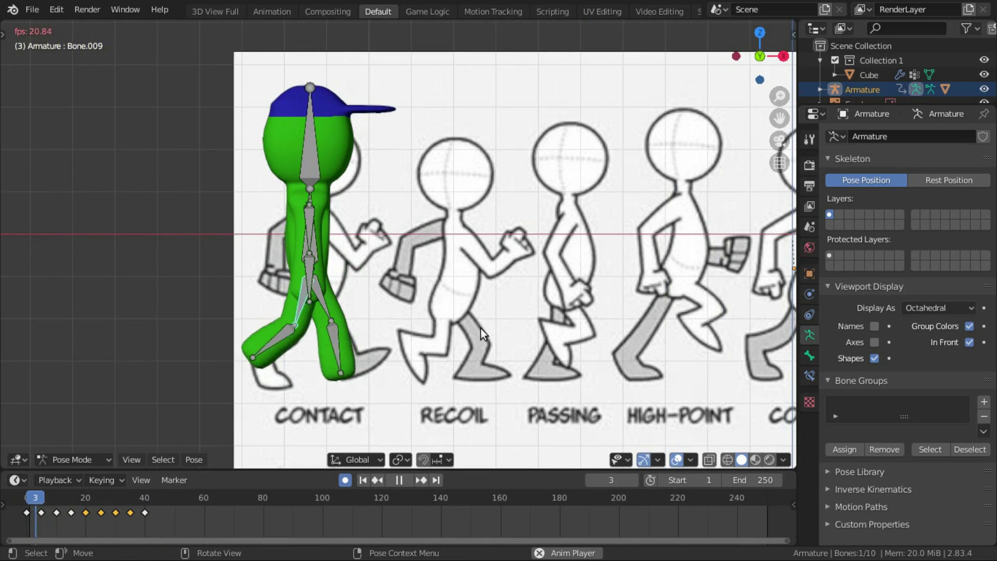
{"action": "key", "text": "space"}
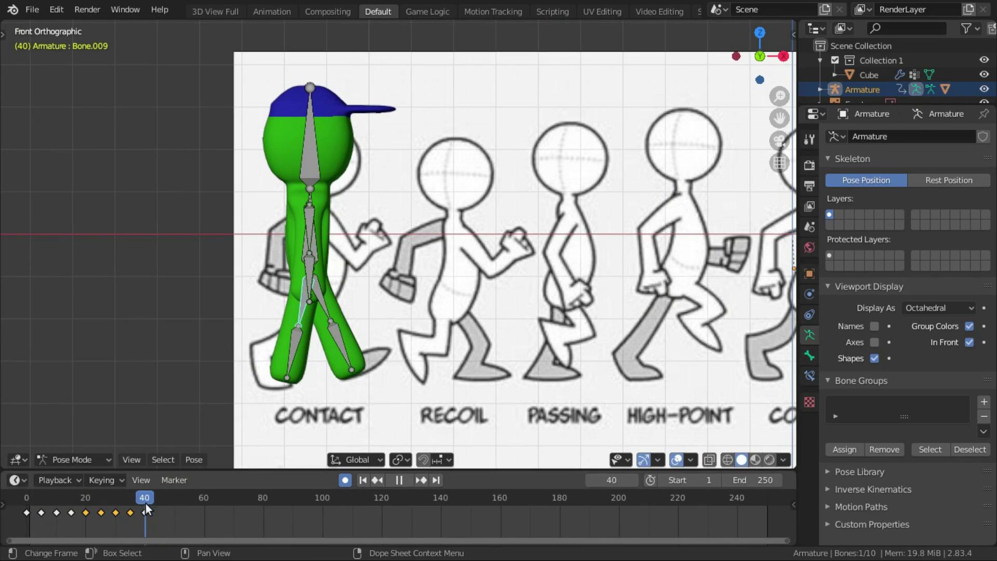
Try duplicating the selected bone's keyframes so the copy starts at frame 44, and play the result
{"action": "key", "text": "a"}
{"action": "key", "text": "shift+d"}
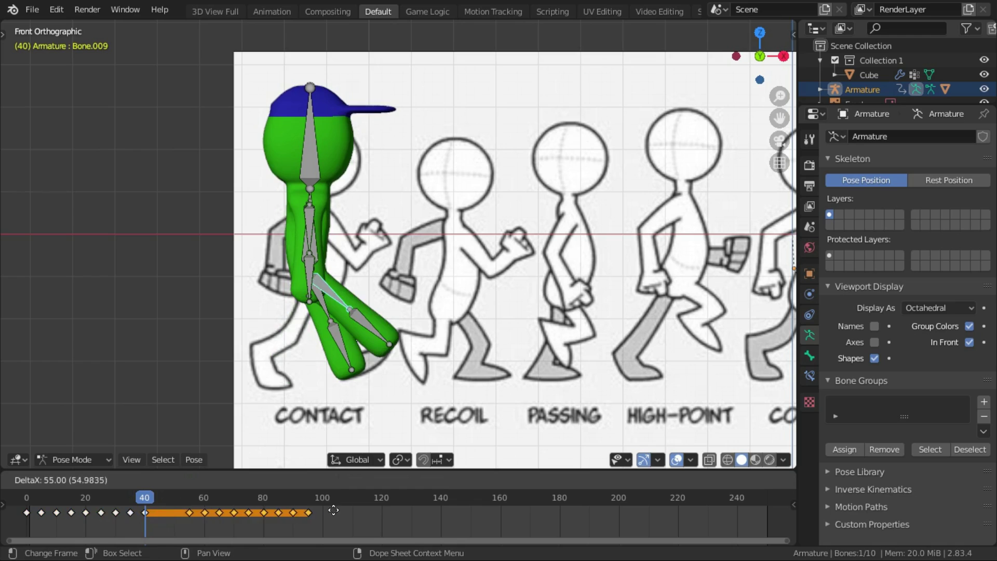
{"action": "left_click", "coordinate": [292, 508]}
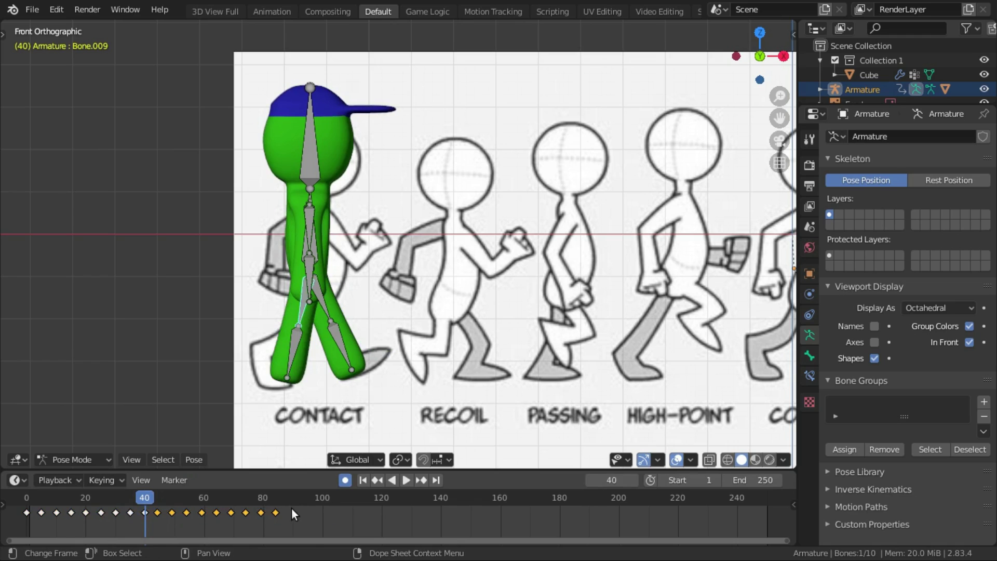
{"action": "key", "text": "space"}
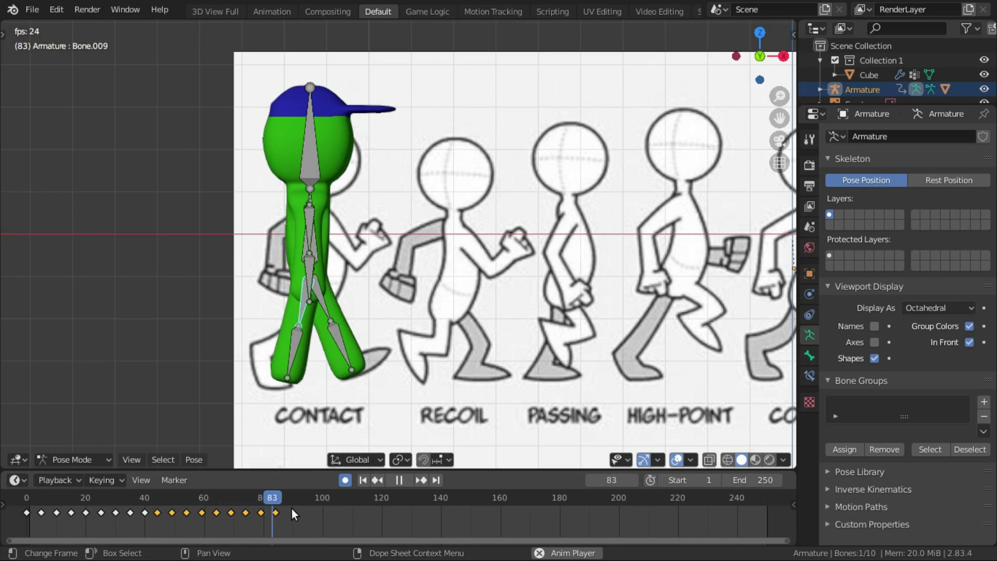
{"action": "key", "text": "space"}
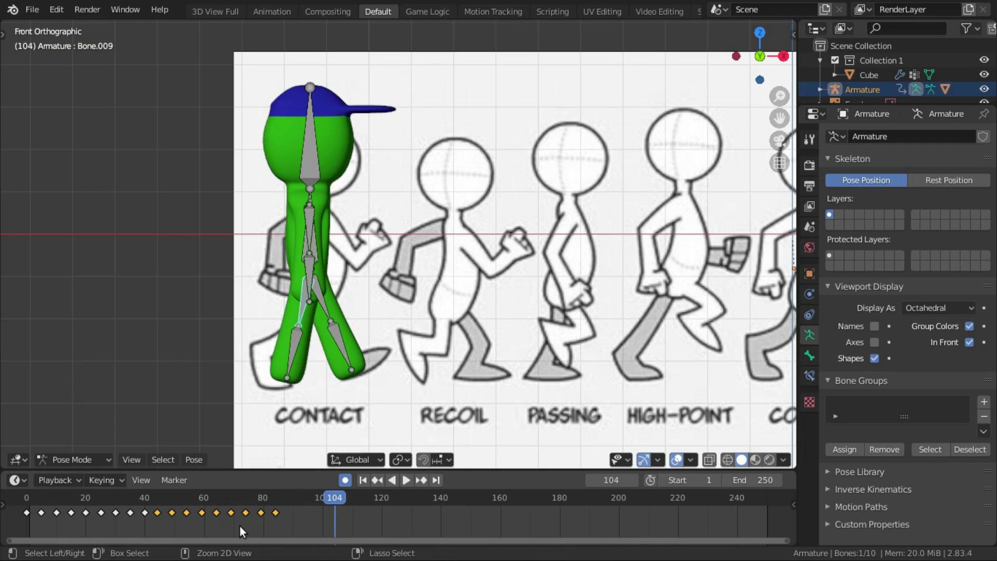
{"action": "key", "text": "ctrl+z"}
Select all bones and keyframes, duplicate the keyframes so the copy starts at frame 44, and play the result
{"action": "key", "text": "a"}
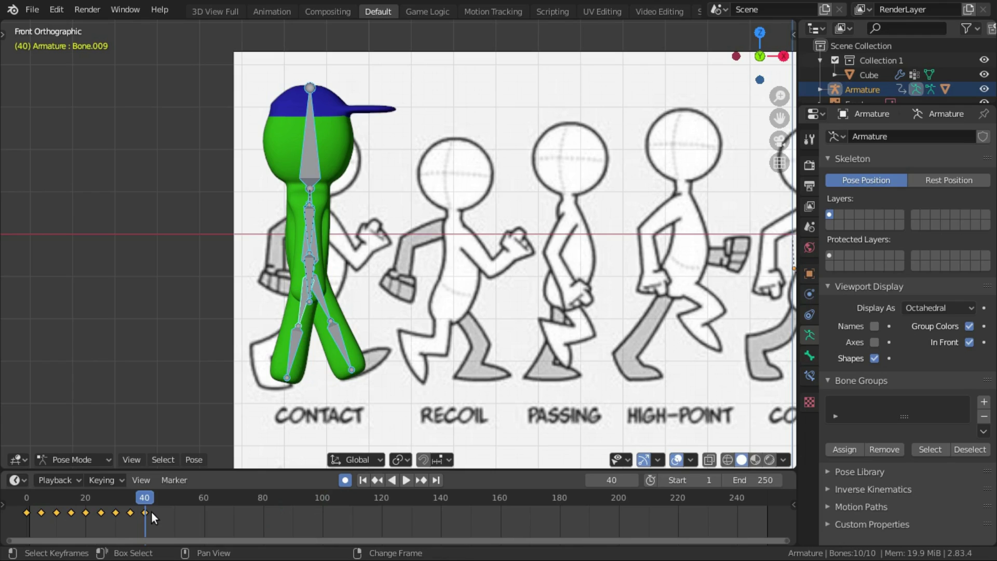
{"action": "key", "text": "shift+d"}
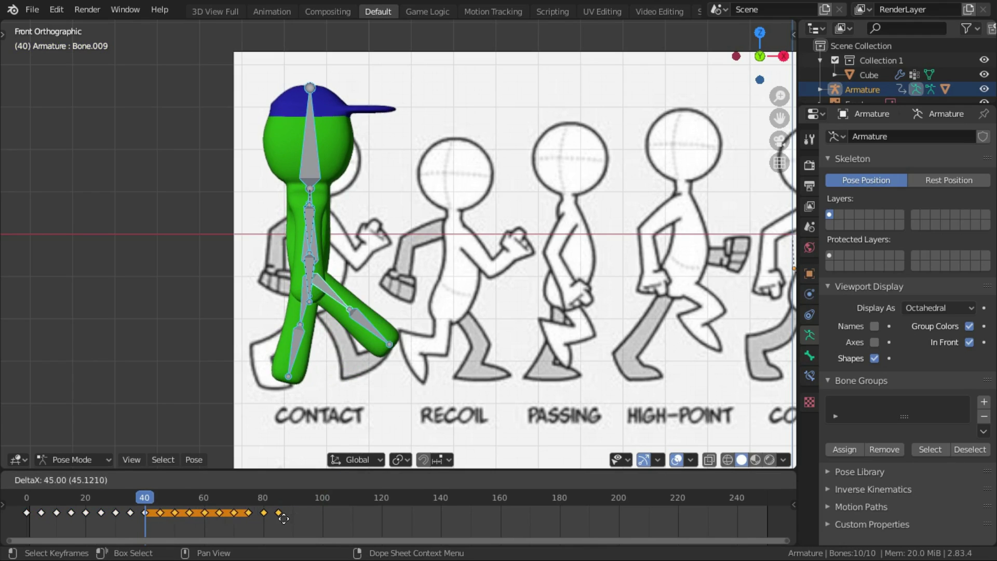
{"action": "left_click", "coordinate": [282, 518]}
{"action": "key", "text": "space"}
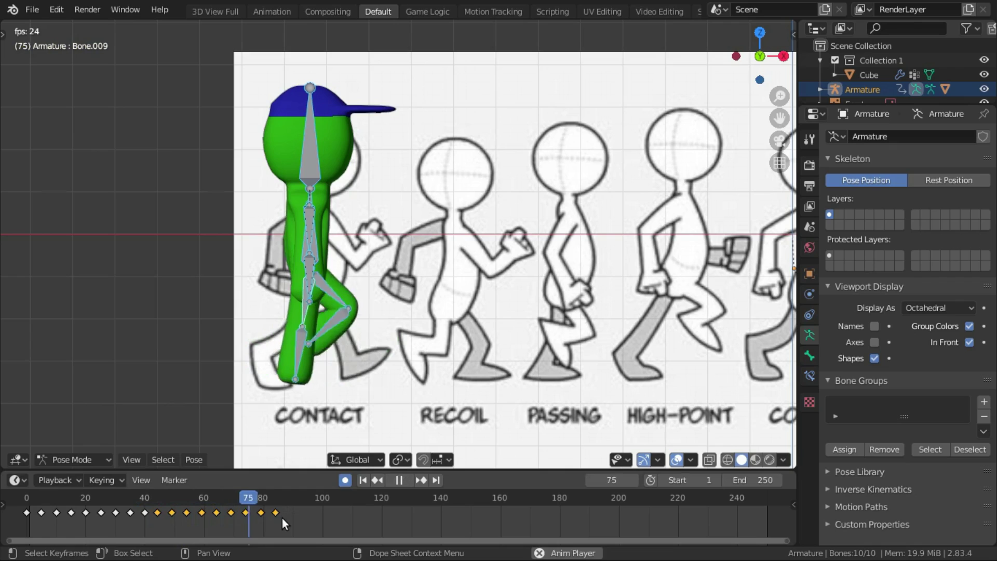
{"action": "key", "text": "space"}
Shift the duplicated keyframes one frame later so the copy starts at frame 45
{"action": "left_click_drag", "start_coordinate": [290, 497], "coordinate": [25, 498]}
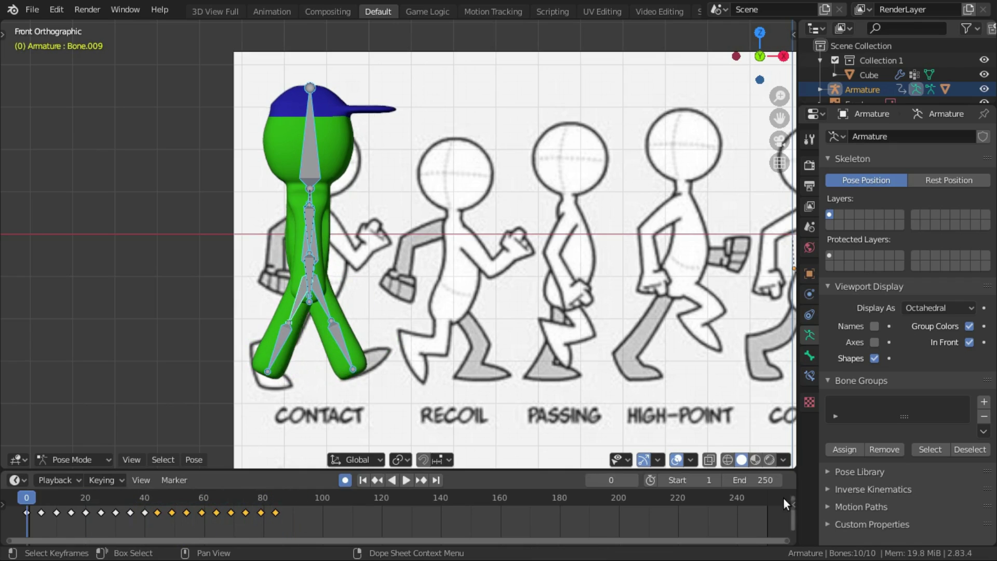
{"action": "key", "text": "g"}
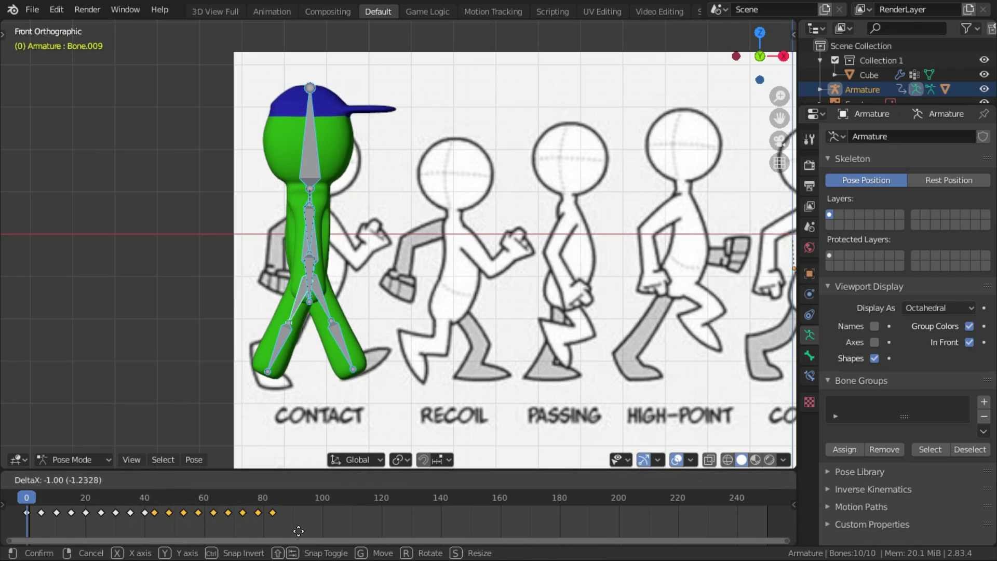
{"action": "left_click", "coordinate": [303, 530]}
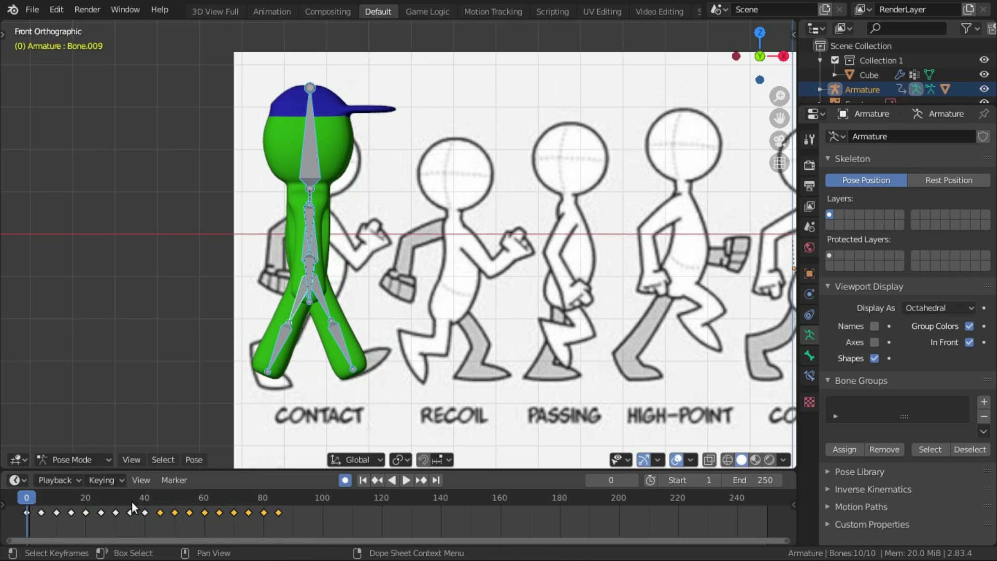
Play back the extended animation from frame 0 and examine the transition between the two cycles around frame 46
{"action": "left_click", "coordinate": [159, 499]}
{"action": "left_click_drag", "start_coordinate": [160, 500], "coordinate": [27, 499]}
{"action": "key", "text": "space"}
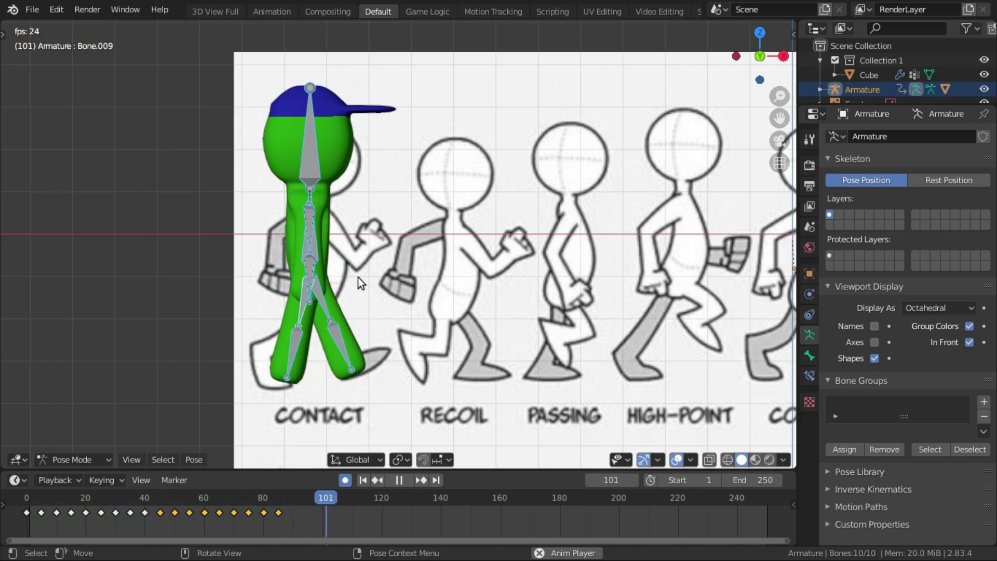
{"action": "key", "text": "space"}
{"action": "mouse_move", "coordinate": [156, 497]}
{"action": "left_mouse_down"}
{"action": "mouse_move", "coordinate": [112, 498]}
{"action": "mouse_move", "coordinate": [163, 500]}
{"action": "left_mouse_up"}
{"action": "key", "text": "space"}
{"action": "key", "text": "space"}
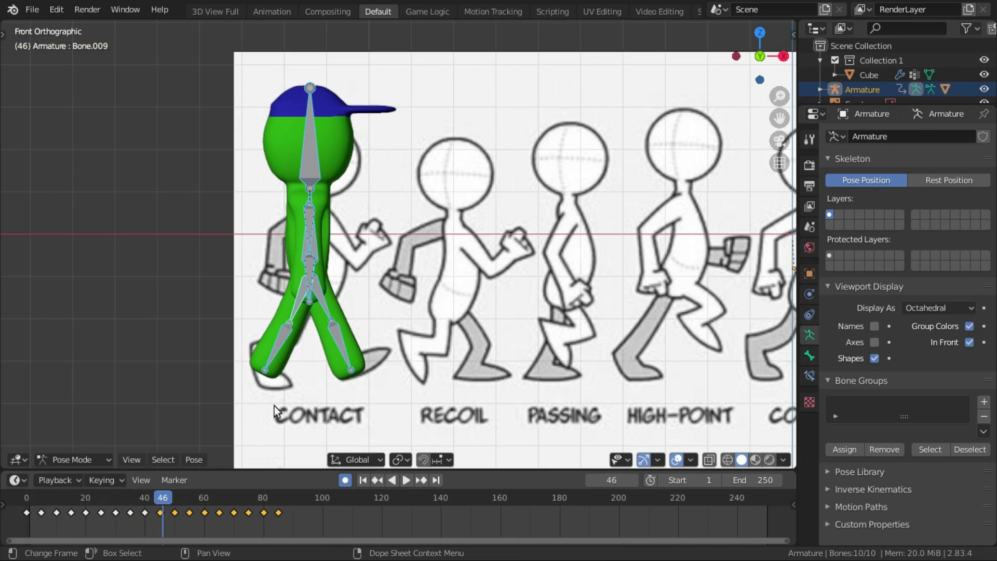
At frame 46, rotate lower leg Bone.006 very slightly and play back the transition between the cycles
{"action": "left_click", "coordinate": [341, 329]}
{"action": "key", "text": "r"}
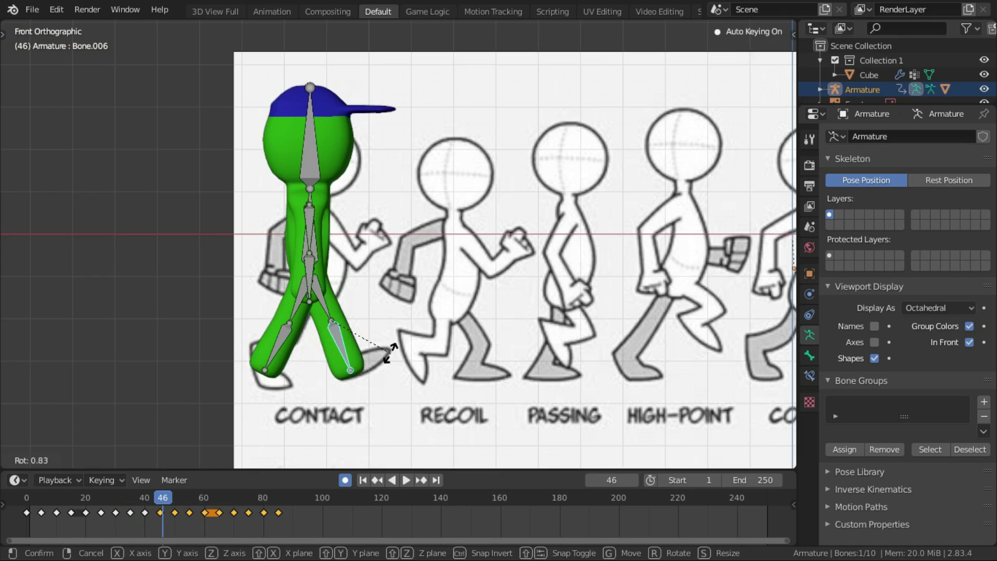
{"action": "left_click", "coordinate": [389, 353]}
{"action": "left_click_drag", "start_coordinate": [166, 497], "coordinate": [109, 497]}
{"action": "key", "text": "space"}
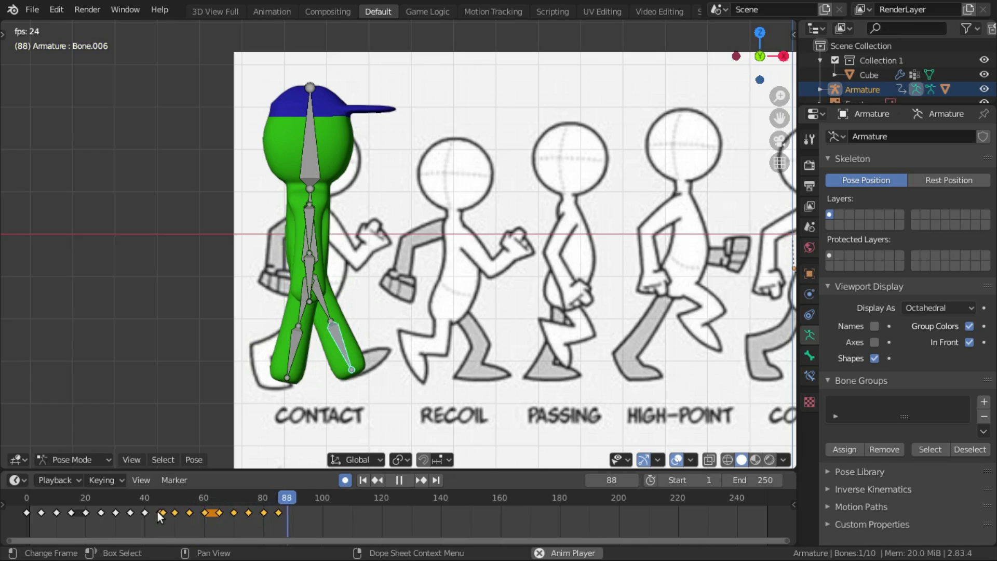
{"action": "key", "text": "space"}
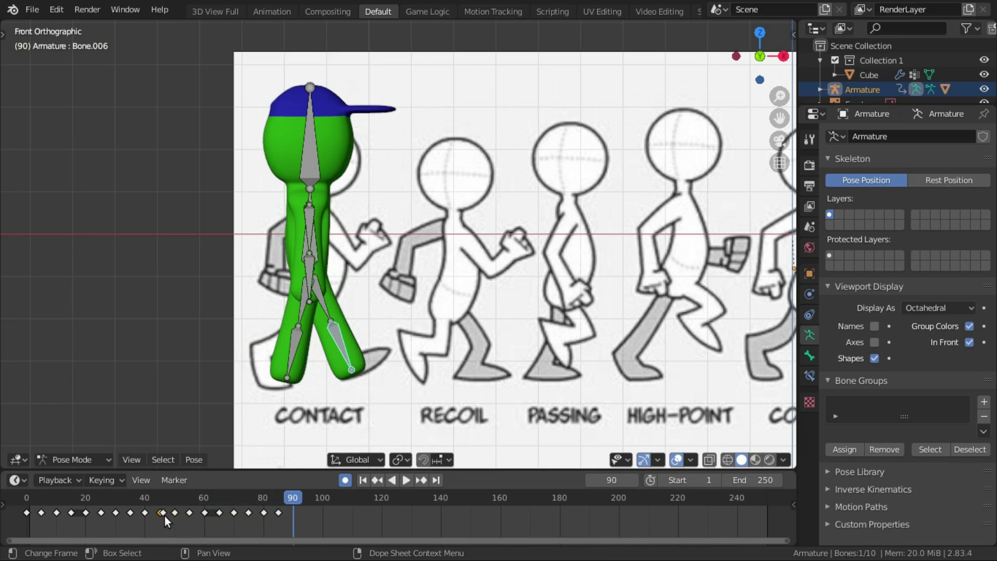
Delete the extra Bone.006 keyframe beside frame 45 and play back the animation again
{"action": "key", "text": "x"}
{"action": "left_click", "coordinate": [165, 500]}
{"action": "left_click", "coordinate": [108, 495]}
{"action": "key", "text": "space"}
{"action": "left_click_drag", "start_coordinate": [107, 496], "coordinate": [60, 499]}
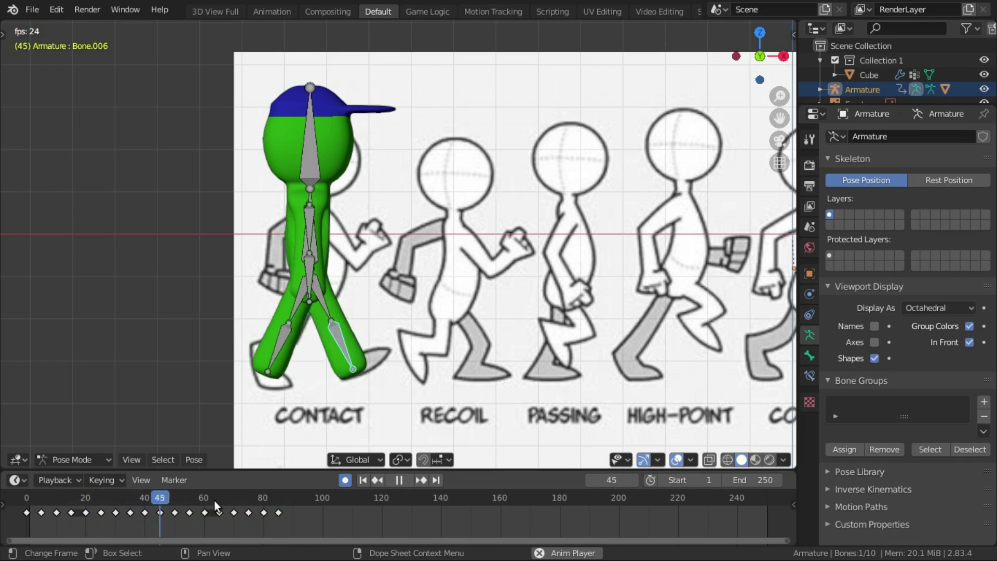
{"action": "key", "text": "space"}
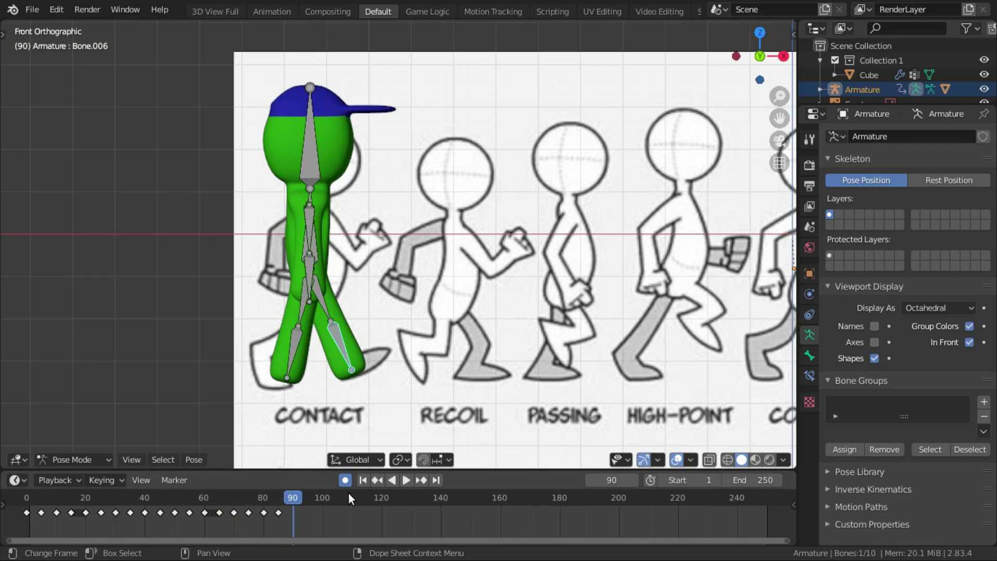
Undo the keyframe deletion and the Bone.006 rotation made at frame 46
{"action": "key", "text": "ctrl+z"}
{"action": "key", "text": "ctrl+z"}
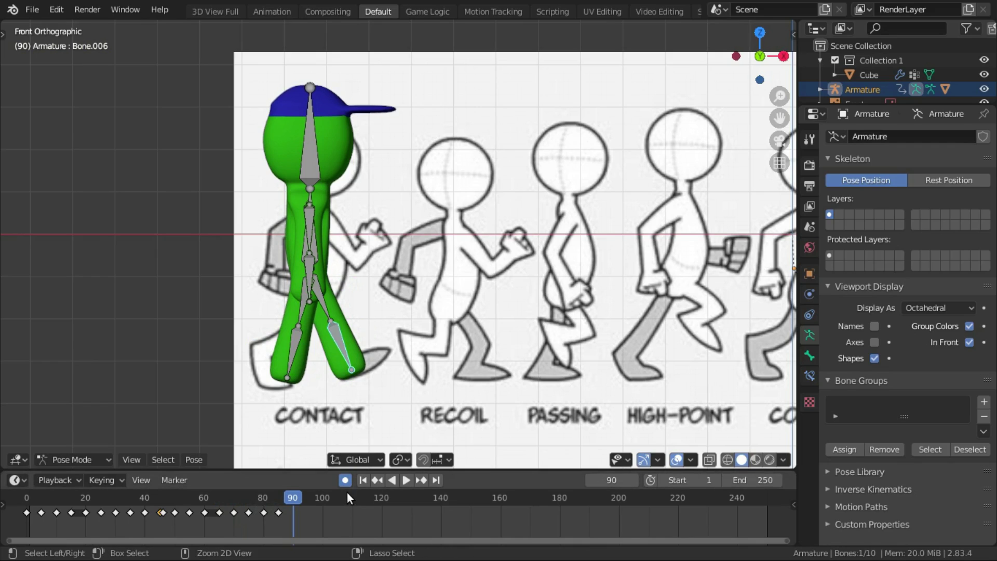
{"action": "key", "text": "ctrl+z"}
{"action": "key", "text": "ctrl+z"}
{"action": "key", "text": "ctrl+z"}
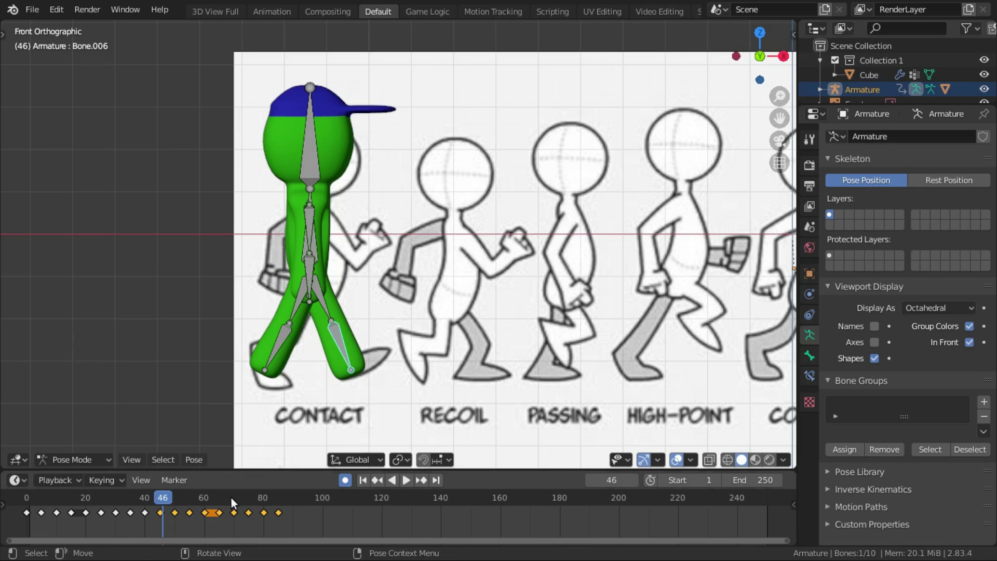
Play back the walk animation from frame 0 and examine how the two cycles run into each other
{"action": "left_click_drag", "start_coordinate": [154, 516], "coordinate": [21, 507]}
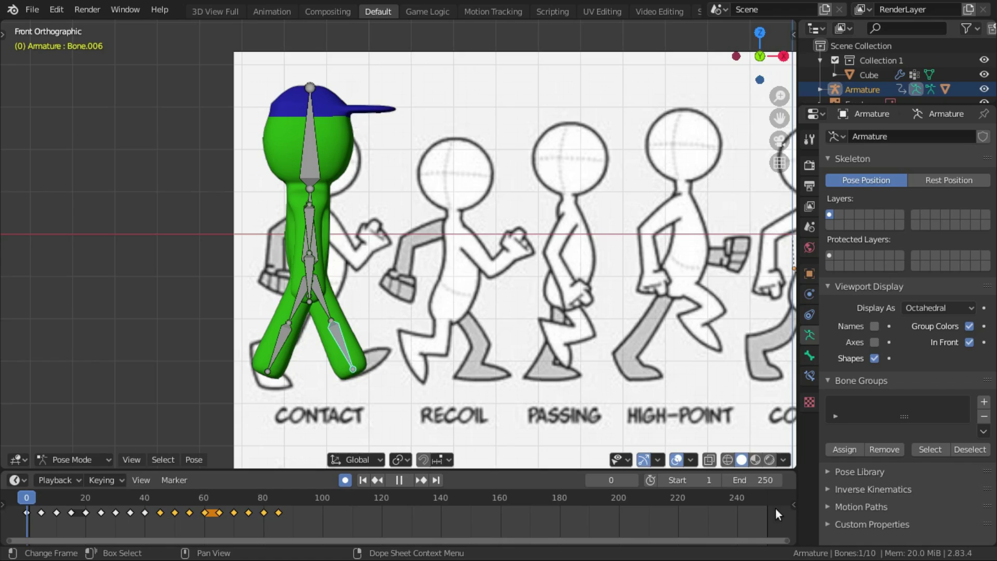
{"action": "key", "text": "space"}
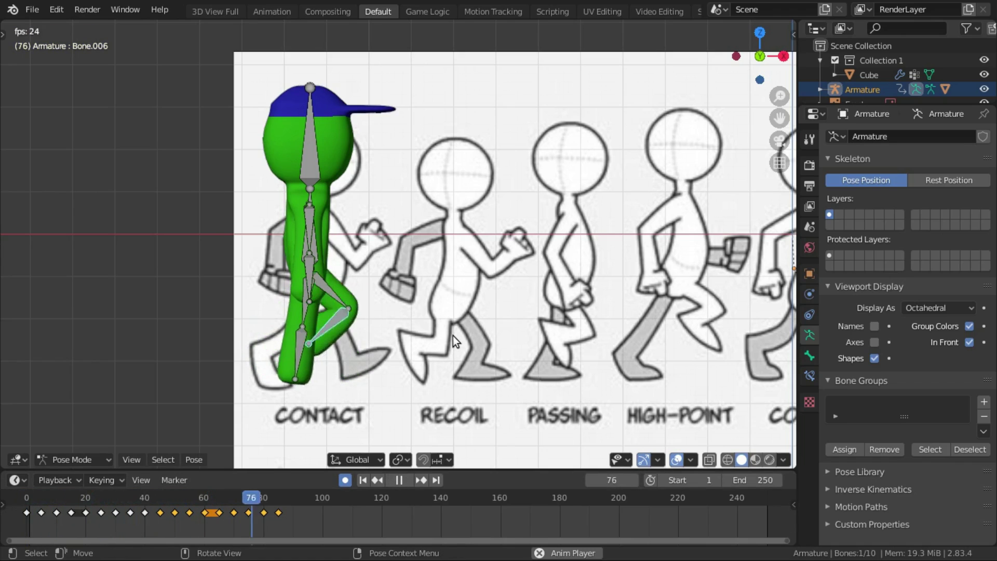
{"action": "key", "text": "c"}
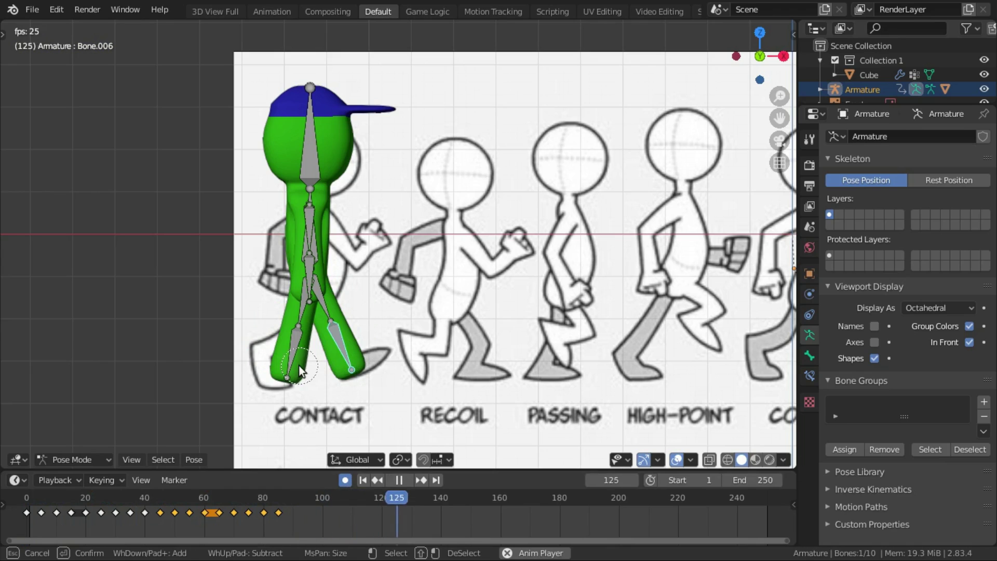
{"action": "key", "text": "Escape"}
{"action": "key", "text": "Escape"}
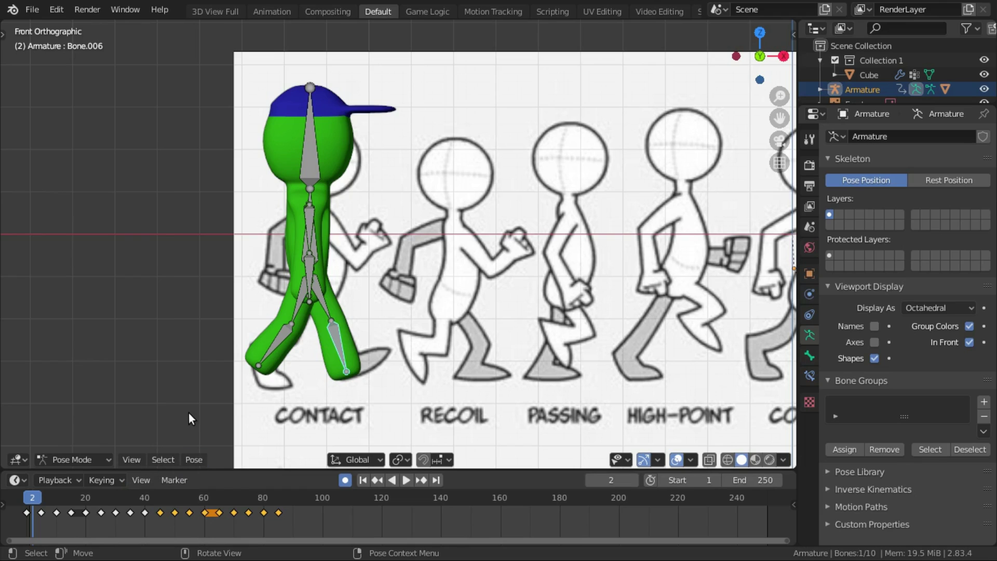
{"action": "key", "text": "t"}
{"action": "key", "text": "t"}
{"action": "key", "text": "t"}
{"action": "left_click", "coordinate": [100, 44]}
{"action": "left_click", "coordinate": [86, 71]}
{"action": "left_click_drag", "start_coordinate": [44, 38], "coordinate": [44, 106]}
{"action": "key", "text": "t"}
{"action": "scroll", "coordinate": [341, 364], "scroll_direction": "up", "scroll_amount": 1}
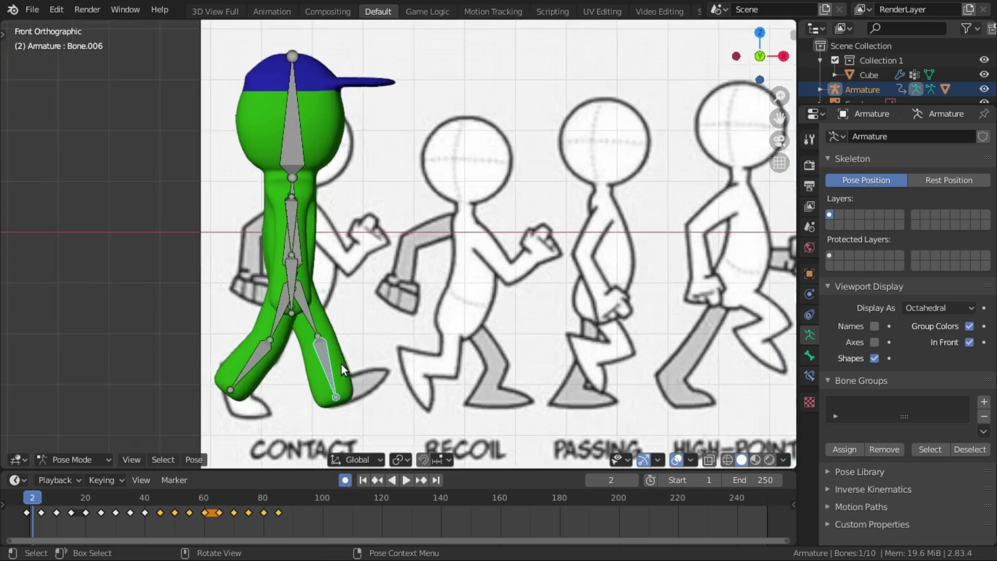
At frame 5, record a rotation keyframe for upper arm Bone.003 in its hanging pose
{"action": "key", "text": "space"}
{"action": "left_click", "coordinate": [24, 503]}
{"action": "left_click_drag", "start_coordinate": [24, 504], "coordinate": [41, 512]}
{"action": "key", "text": "space"}
{"action": "middle_click_drag", "start_coordinate": [298, 373], "coordinate": [356, 329]}
{"action": "middle_click_drag", "start_coordinate": [308, 373], "coordinate": [366, 267]}
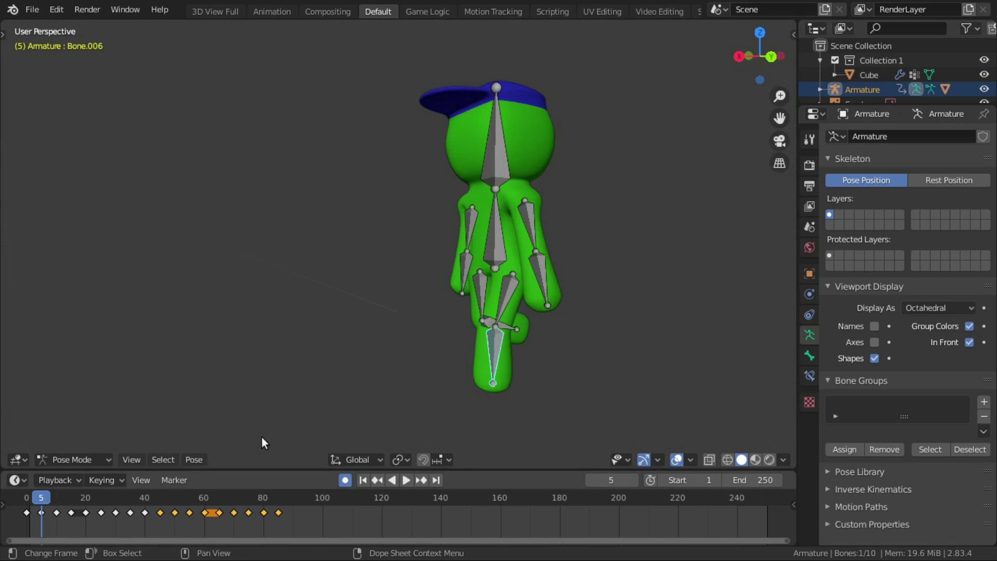
{"action": "left_click", "coordinate": [535, 227]}
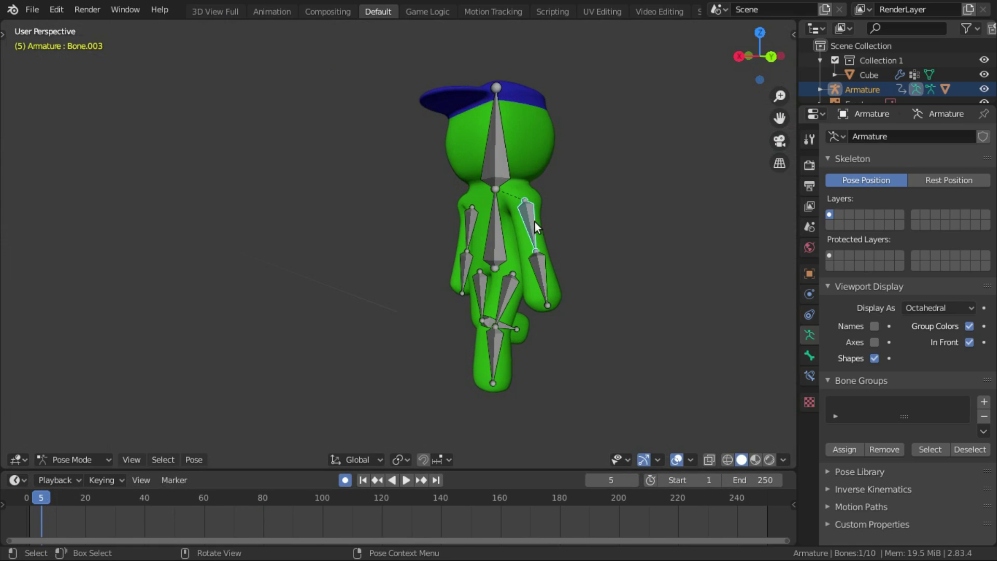
{"action": "key", "text": "r"}
{"action": "left_click", "coordinate": [632, 285]}
At frame 10, rotate upper arm Bone.003 forward in the back orthographic view so the arm swings ahead of the body
{"action": "left_click", "coordinate": [53, 498]}
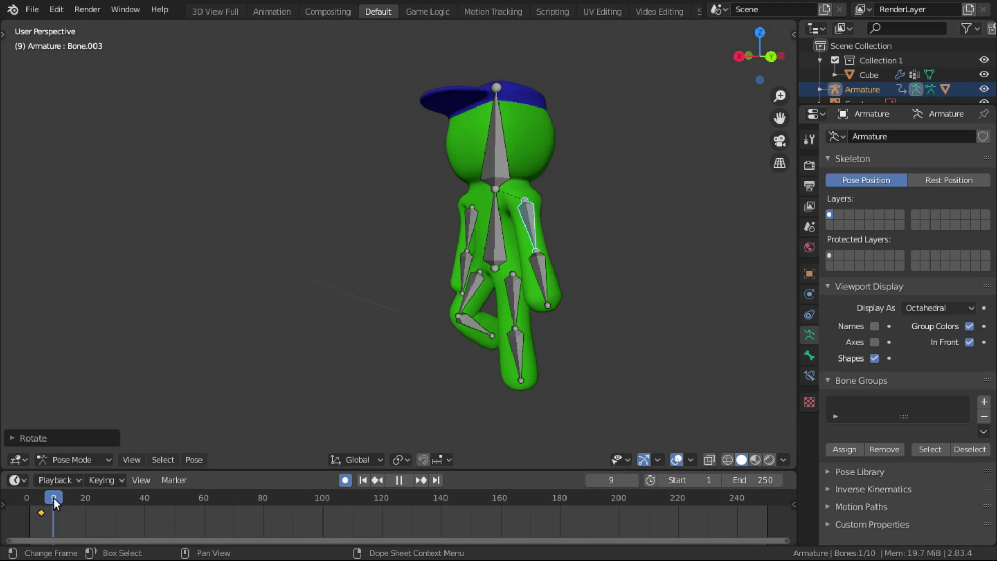
{"action": "key", "text": "space"}
{"action": "middle_click_drag", "start_coordinate": [171, 444], "coordinate": [420, 325]}
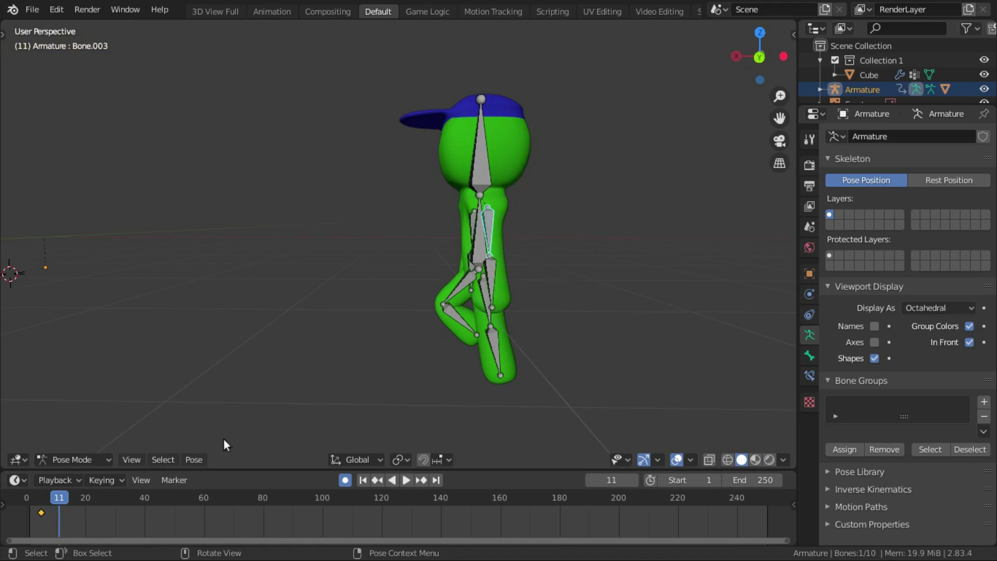
{"action": "key", "text": "Left"}
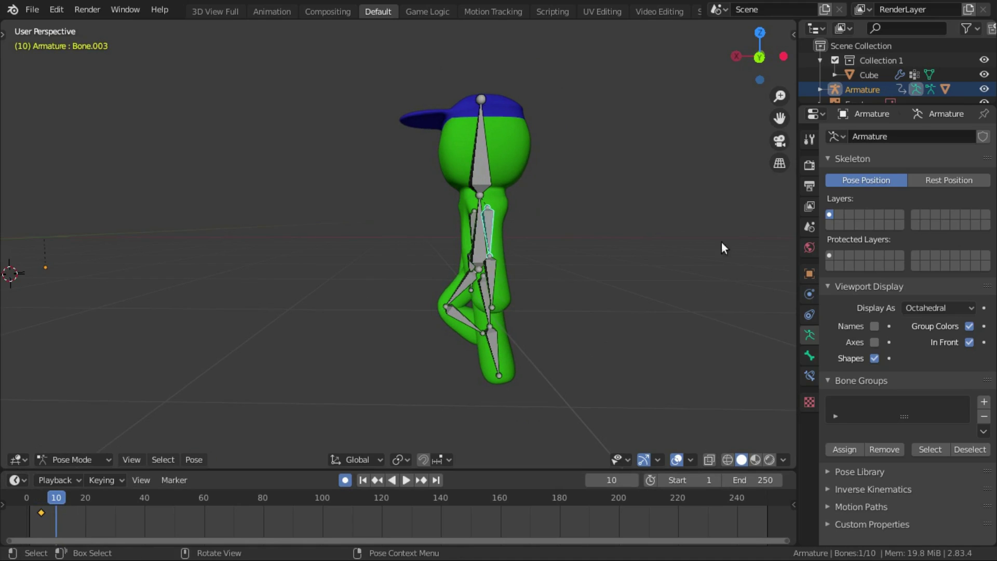
{"action": "left_click", "coordinate": [759, 57]}
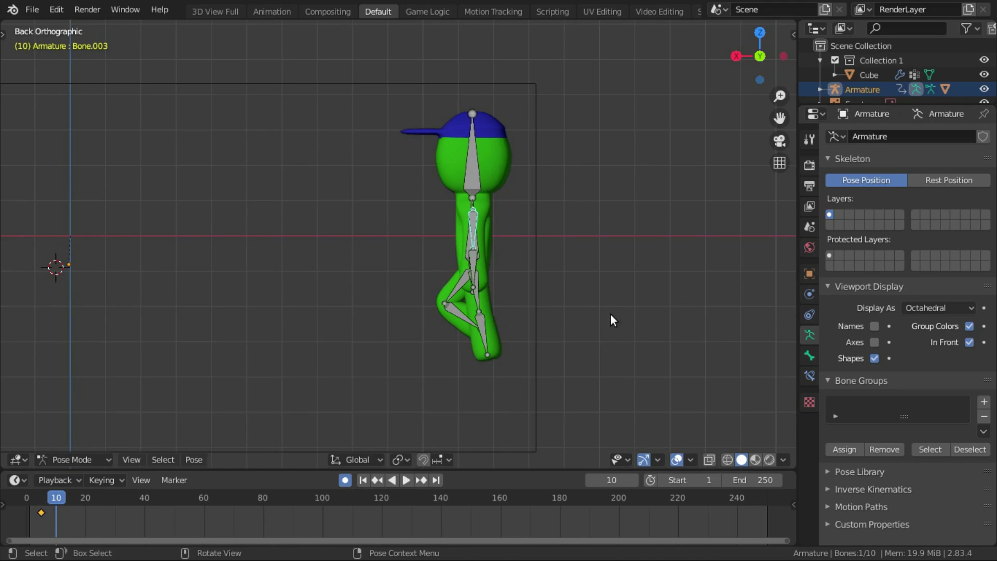
{"action": "key", "text": "r"}
{"action": "left_click", "coordinate": [508, 328]}
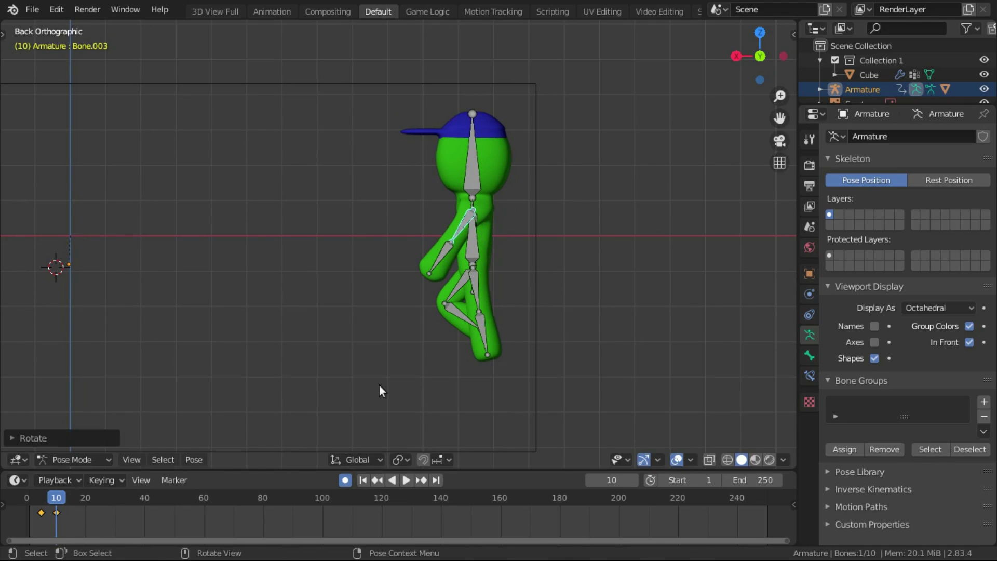
At frame 20, rotate upper arm Bone.003 back down so the arm hangs beside the body
{"action": "key", "text": "space"}
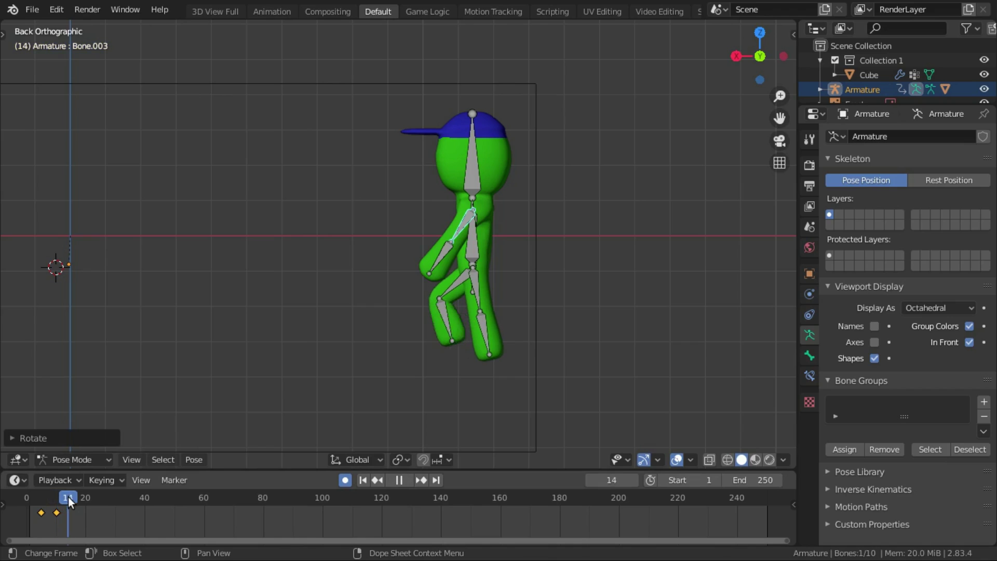
{"action": "left_click", "coordinate": [71, 497]}
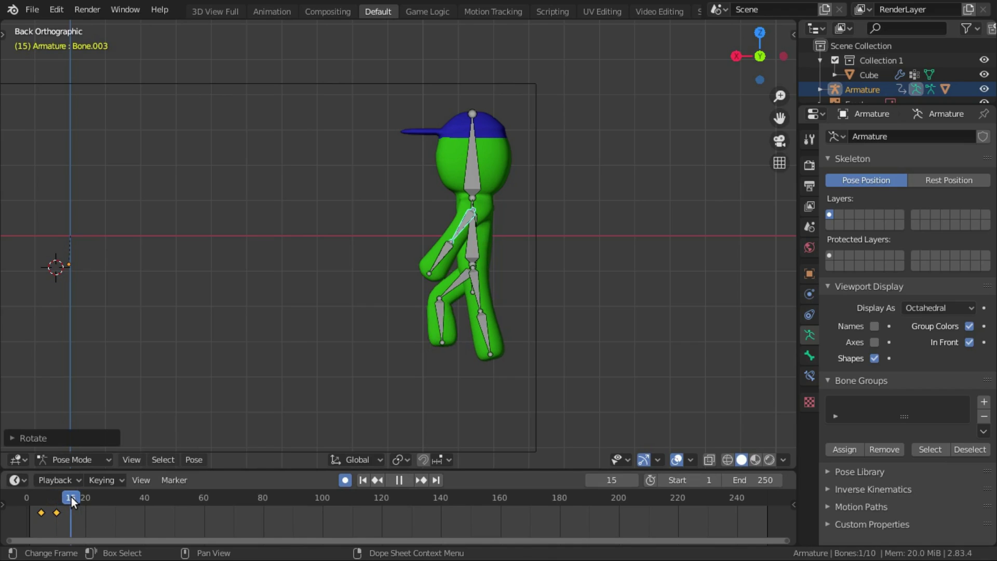
{"action": "left_click_drag", "start_coordinate": [71, 497], "coordinate": [86, 498]}
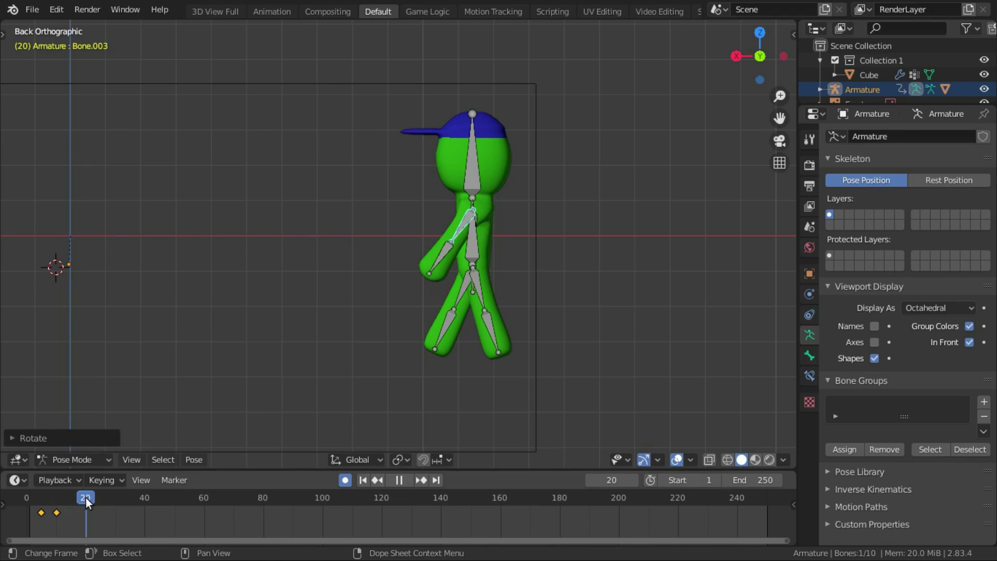
{"action": "key", "text": "space"}
{"action": "key", "text": "r"}
{"action": "left_click", "coordinate": [533, 416]}
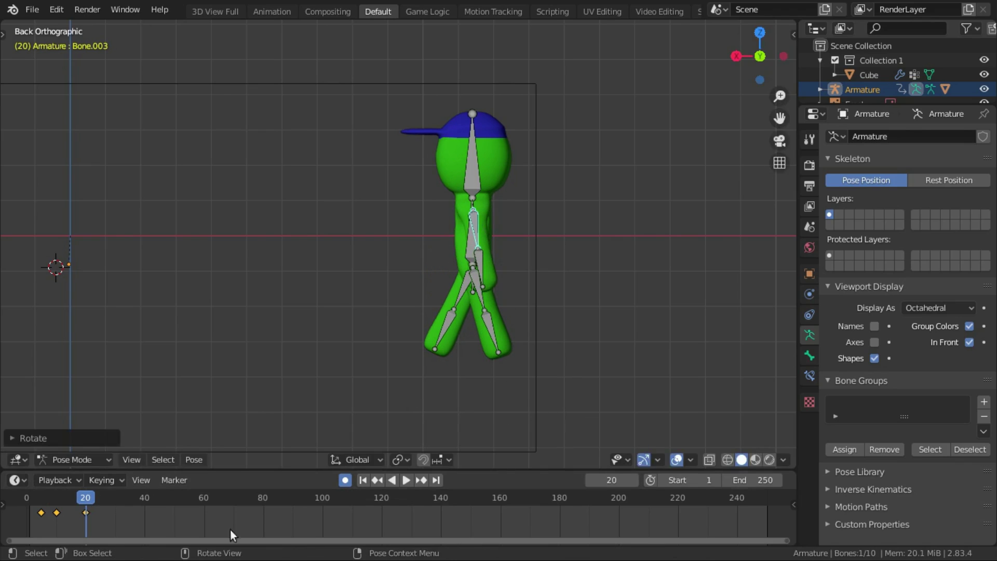
Play back the animation from frame 0 and examine the swing of the arm on Bone.003
{"action": "left_click_drag", "start_coordinate": [85, 498], "coordinate": [27, 506]}
{"action": "key", "text": "space"}
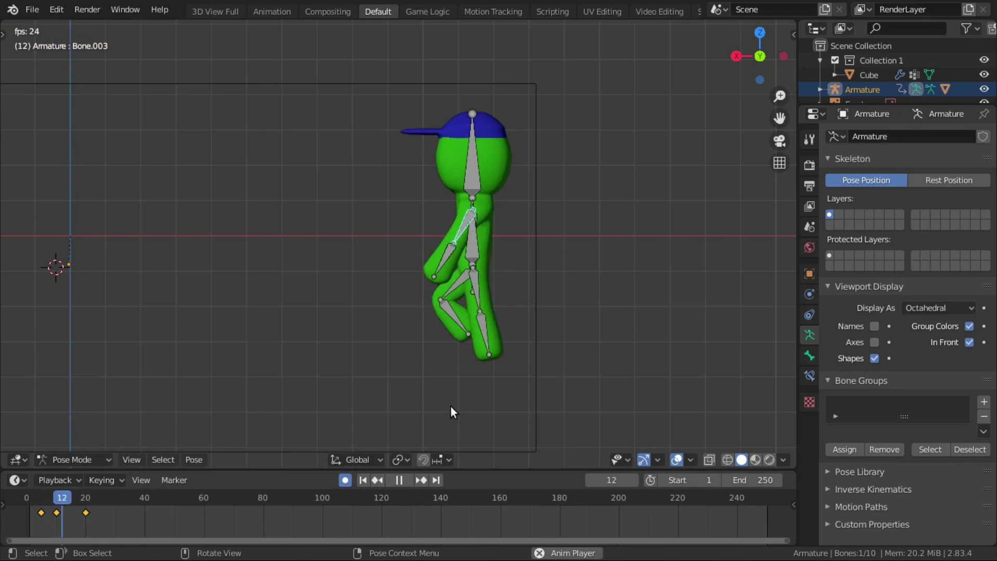
{"action": "key", "text": "space"}
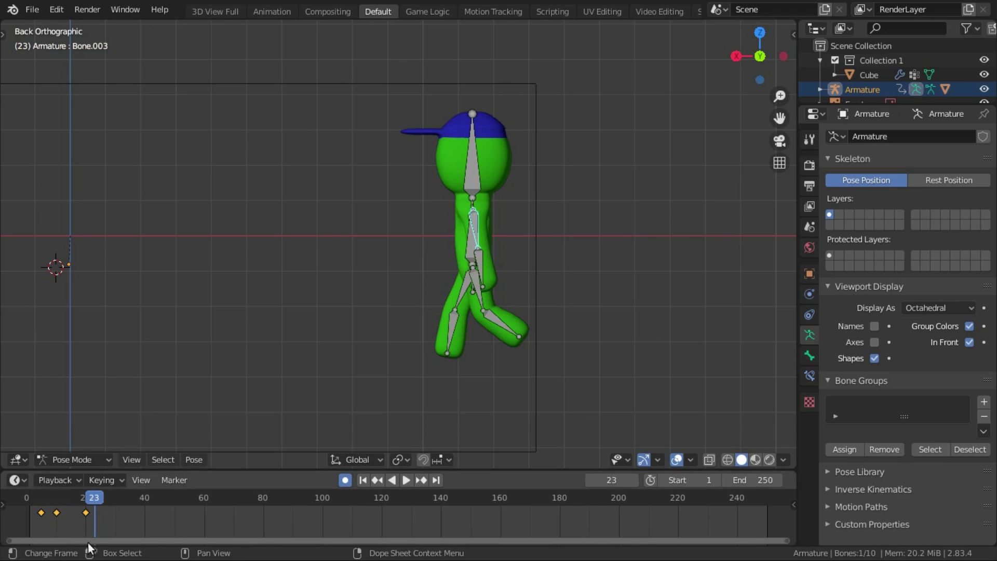
Readjust the rotation of upper arm Bone.003 at frame 20 and play back the swing in perspective
{"action": "left_click_drag", "start_coordinate": [88, 508], "coordinate": [85, 506]}
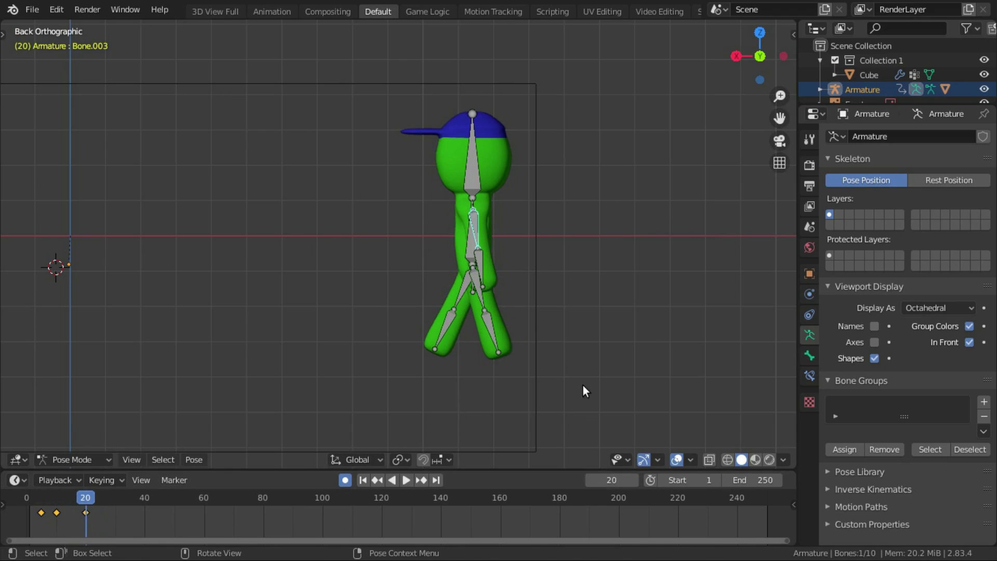
{"action": "key", "text": "r"}
{"action": "left_click", "coordinate": [549, 398]}
{"action": "middle_click_drag", "start_coordinate": [351, 388], "coordinate": [180, 455]}
{"action": "key", "text": "space"}
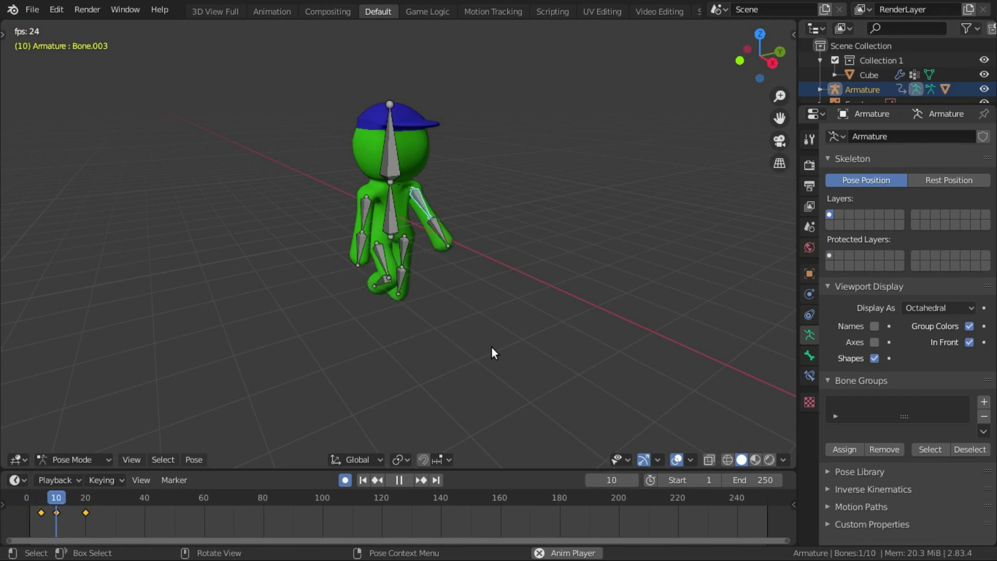
{"action": "key", "text": "space"}
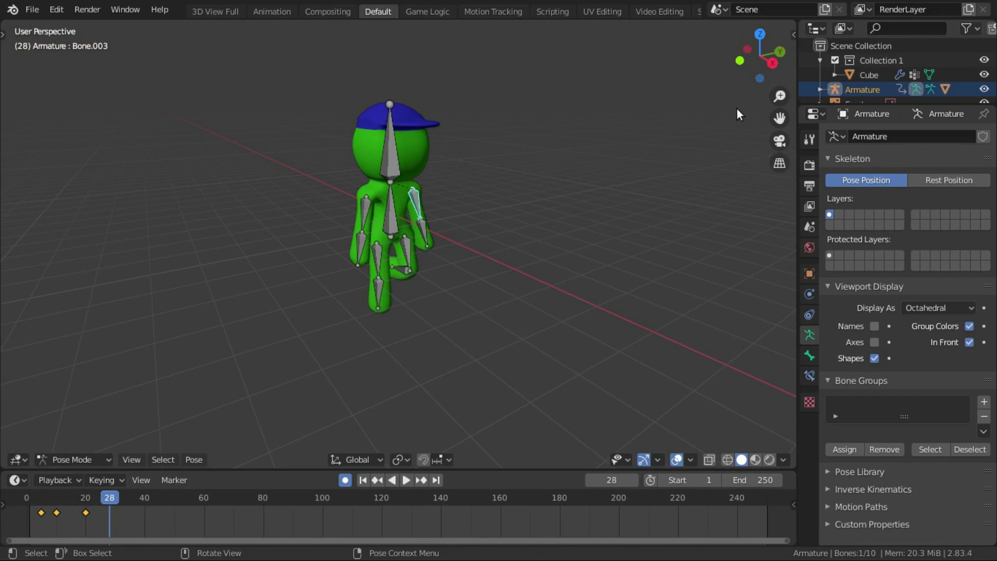
At frame 30, keyframe the opposite upper arm Bone.007 hanging beside the body in the front orthographic view
{"action": "left_click", "coordinate": [740, 61]}
{"action": "key", "text": "space"}
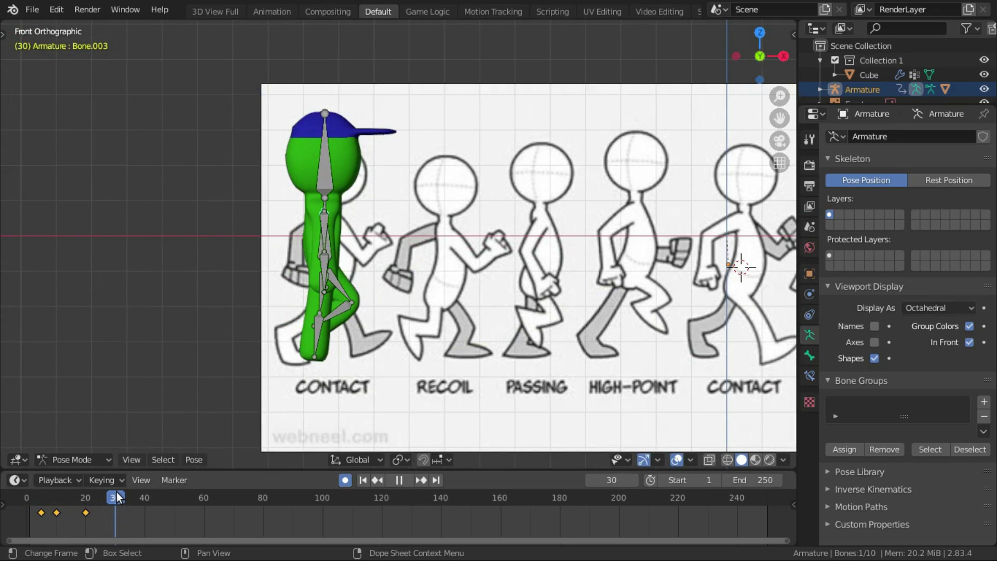
{"action": "left_click_drag", "start_coordinate": [107, 500], "coordinate": [116, 501]}
{"action": "key", "text": "space"}
{"action": "left_click", "coordinate": [321, 222]}
{"action": "key", "text": "r"}
{"action": "left_click", "coordinate": [397, 398]}
{"action": "key", "text": "i"}
At frame 35, rotate upper arm Bone.007 forward so the arm swings ahead of the body
{"action": "left_click_drag", "start_coordinate": [113, 503], "coordinate": [129, 503]}
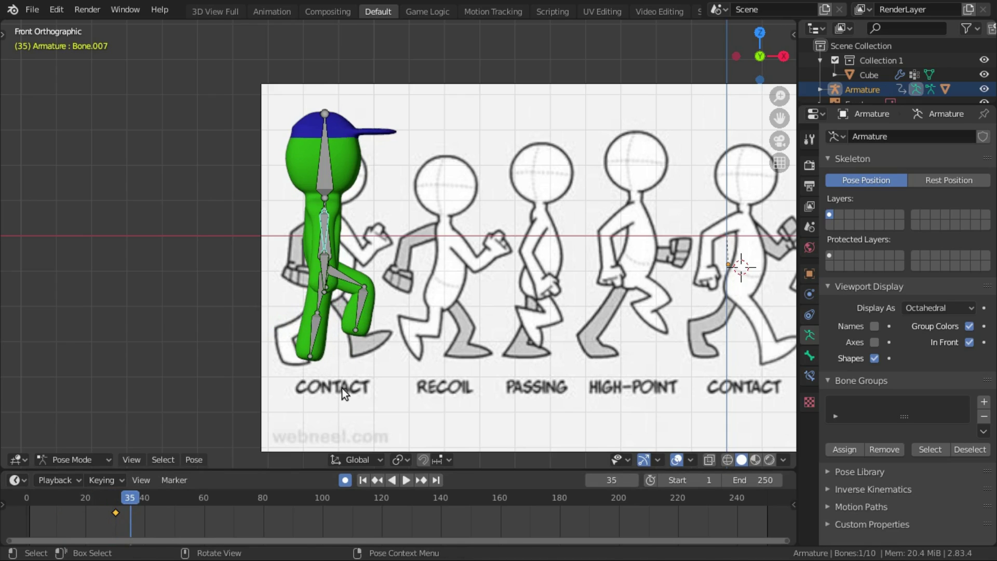
{"action": "key", "text": "r"}
{"action": "left_click", "coordinate": [440, 345]}
At frame 45, rotate upper arm Bone.007 back down beside the body and play back the animation from frame 0
{"action": "key", "text": "space"}
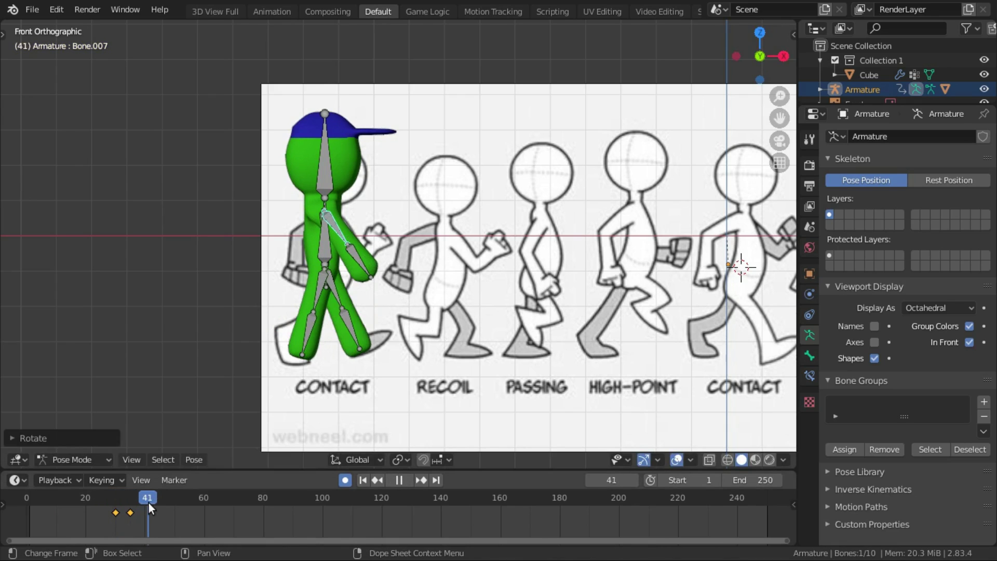
{"action": "left_click_drag", "start_coordinate": [146, 502], "coordinate": [160, 503]}
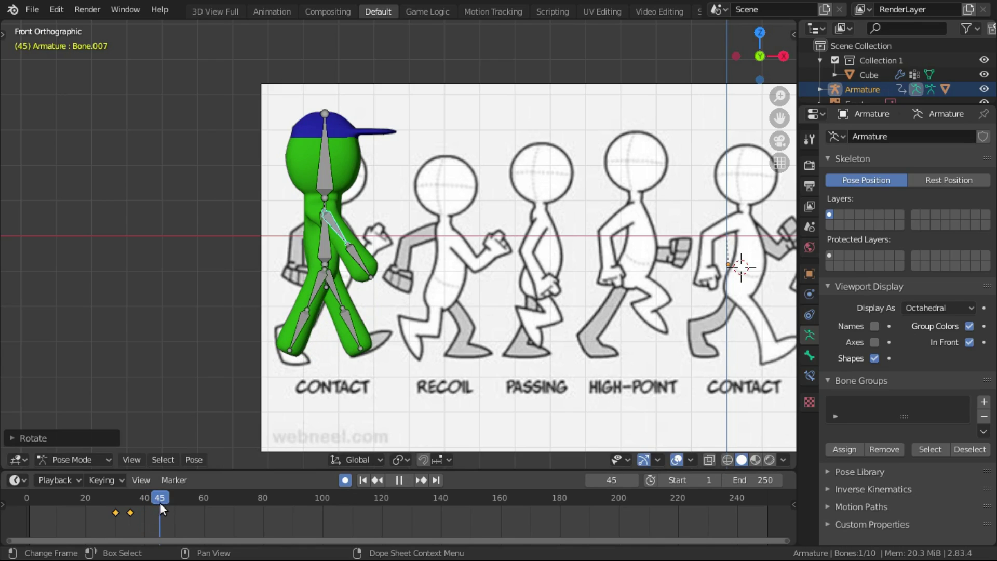
{"action": "key", "text": "space"}
{"action": "key", "text": "r"}
{"action": "left_click", "coordinate": [332, 343]}
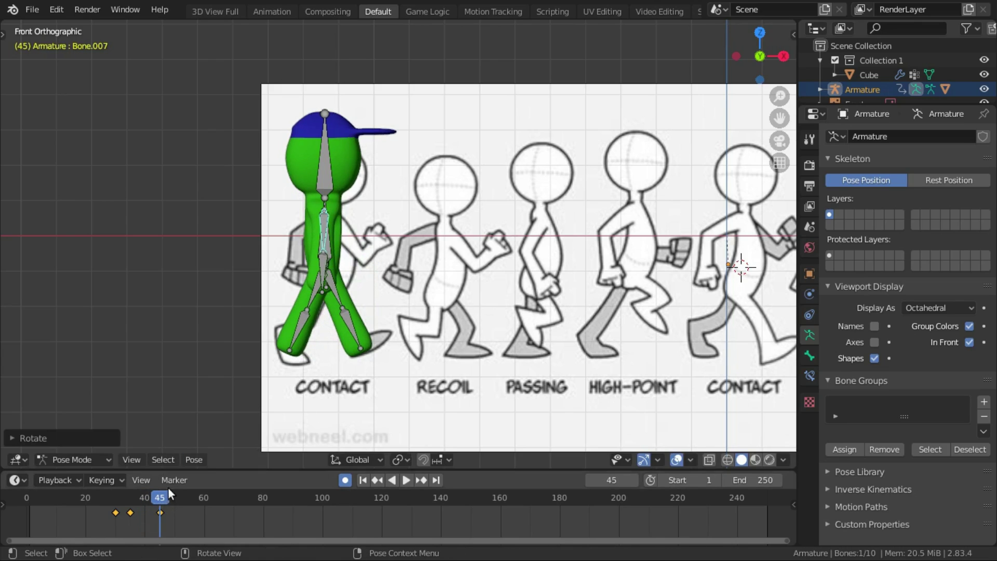
{"action": "left_click_drag", "start_coordinate": [161, 499], "coordinate": [26, 503]}
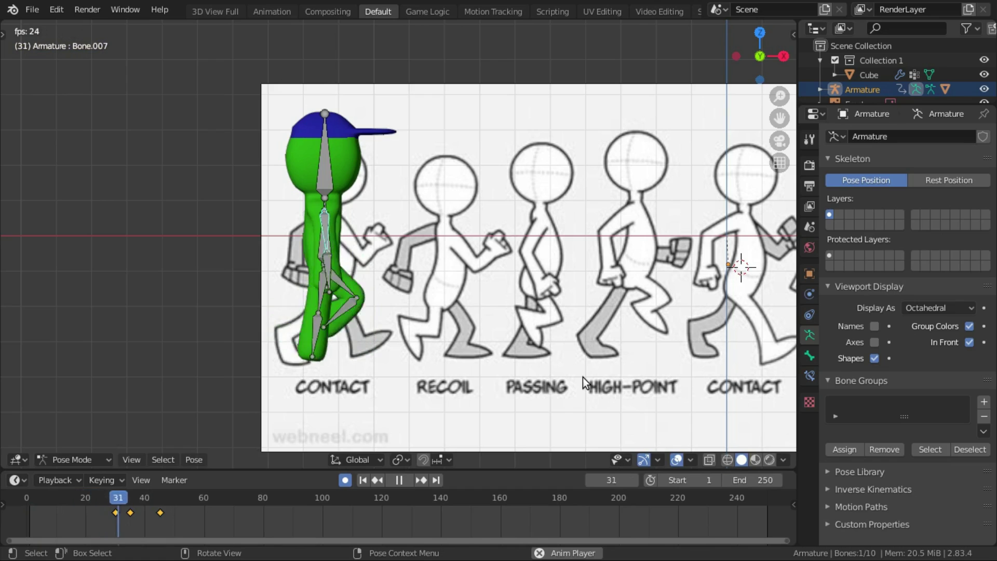
{"action": "key", "text": "space"}
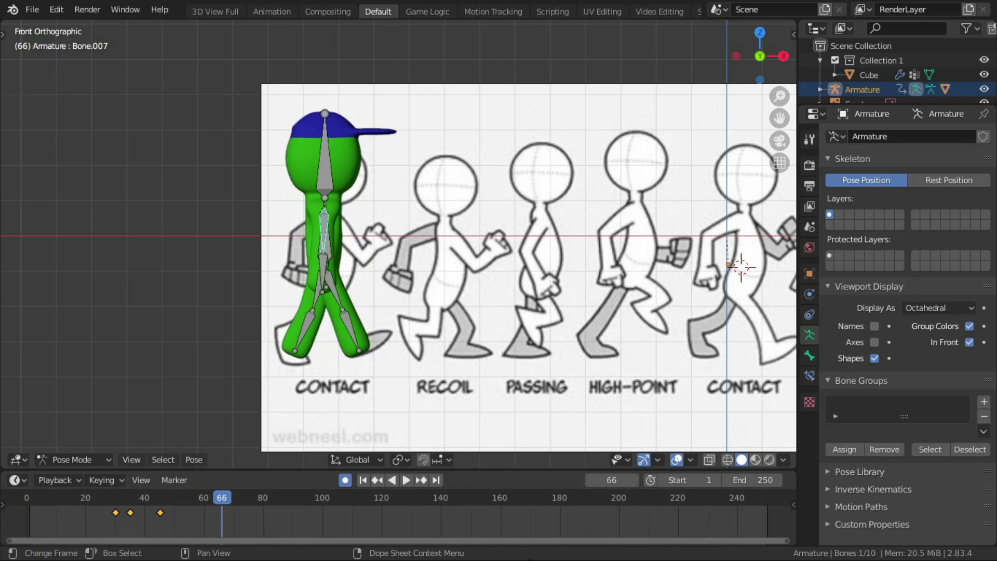
Examine the keyframes of upper arms Bone.007 and Bone.003 together, and those of all bones in the armature
{"action": "mouse_move", "coordinate": [423, 229]}
{"action": "middle_mouse_down"}
{"action": "mouse_move", "coordinate": [332, 276]}
{"action": "mouse_move", "coordinate": [406, 225]}
{"action": "middle_mouse_up"}
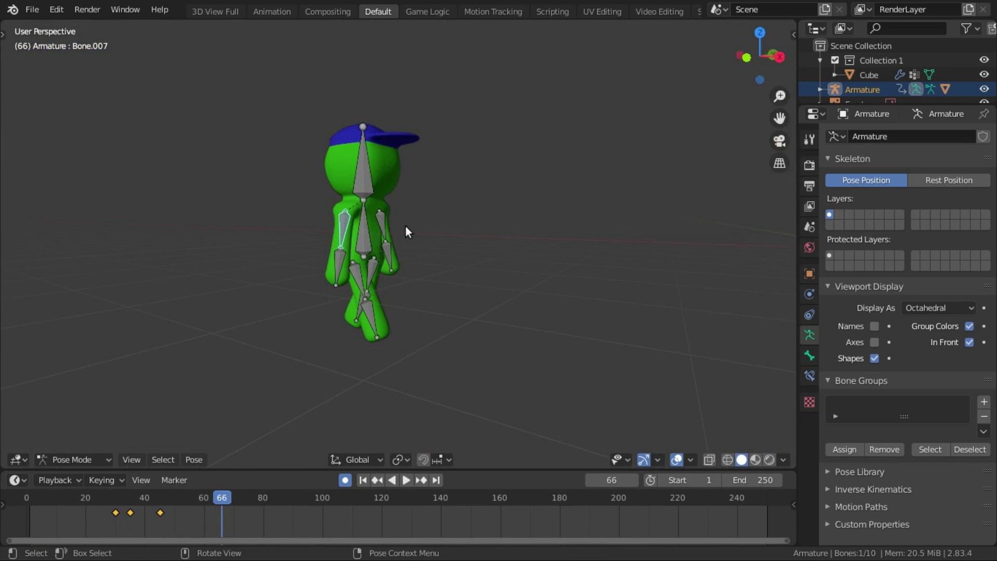
{"action": "left_click", "coordinate": [382, 217], "text": "shift"}
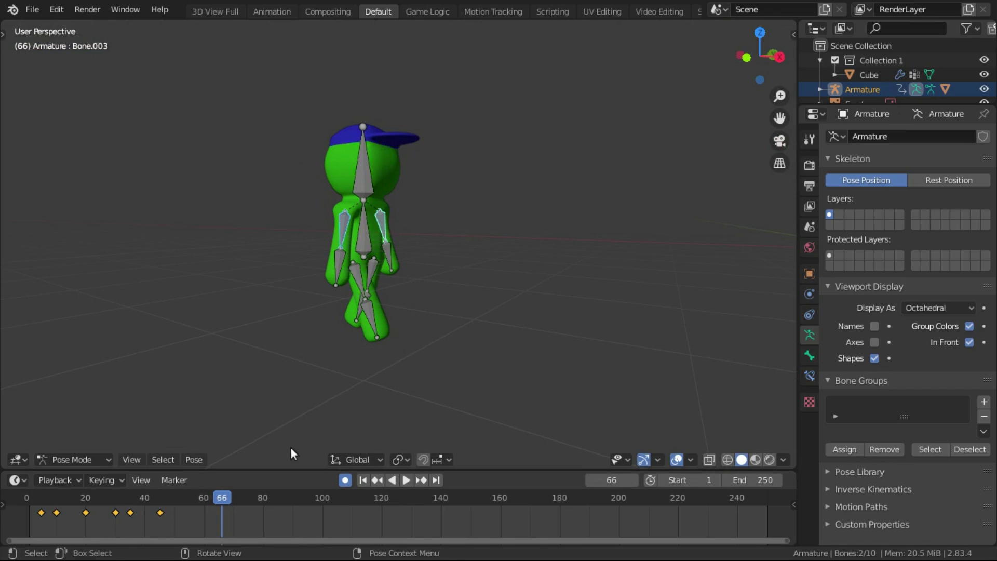
{"action": "left_click", "coordinate": [197, 497]}
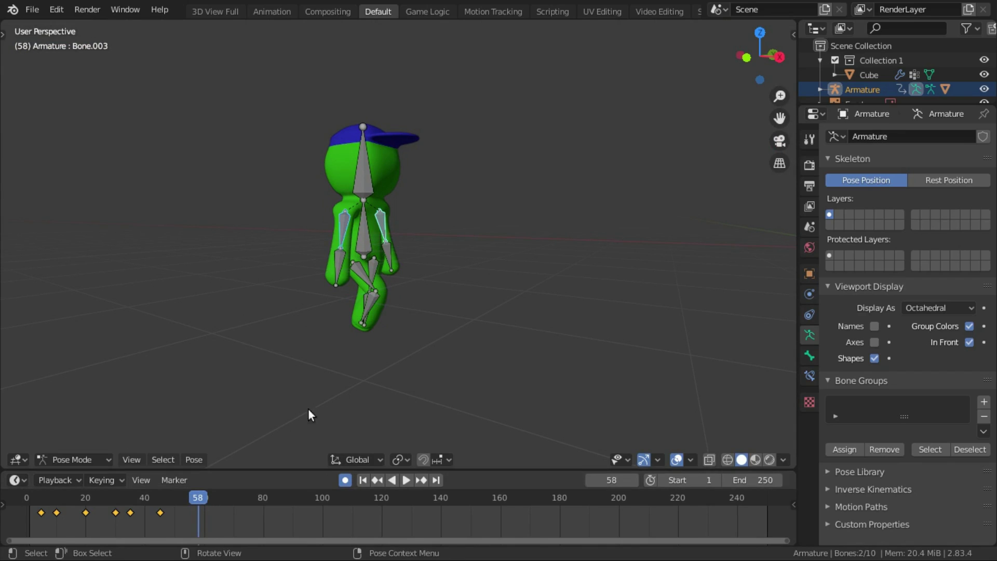
{"action": "middle_click_drag", "start_coordinate": [124, 396], "coordinate": [148, 396]}
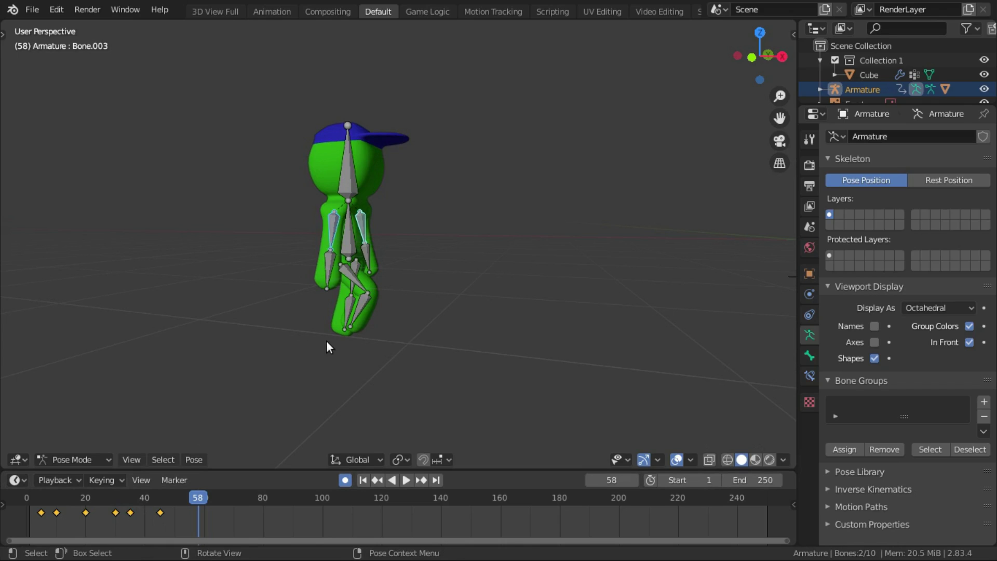
{"action": "scroll", "coordinate": [327, 342], "scroll_direction": "up", "scroll_amount": 2}
{"action": "key", "text": "a"}
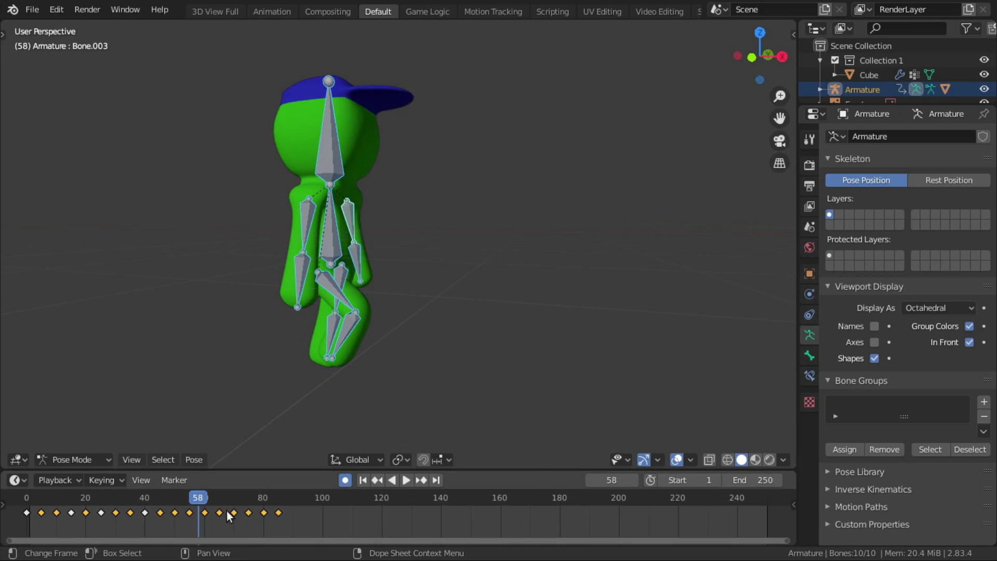
Compare the keyframes of the two upper arm bones with those of all bones from frame 0 to frame 45
{"action": "left_click_drag", "start_coordinate": [184, 516], "coordinate": [7, 512]}
{"action": "key", "text": "ctrl"}
{"action": "middle_click_drag", "start_coordinate": [269, 338], "coordinate": [282, 332]}
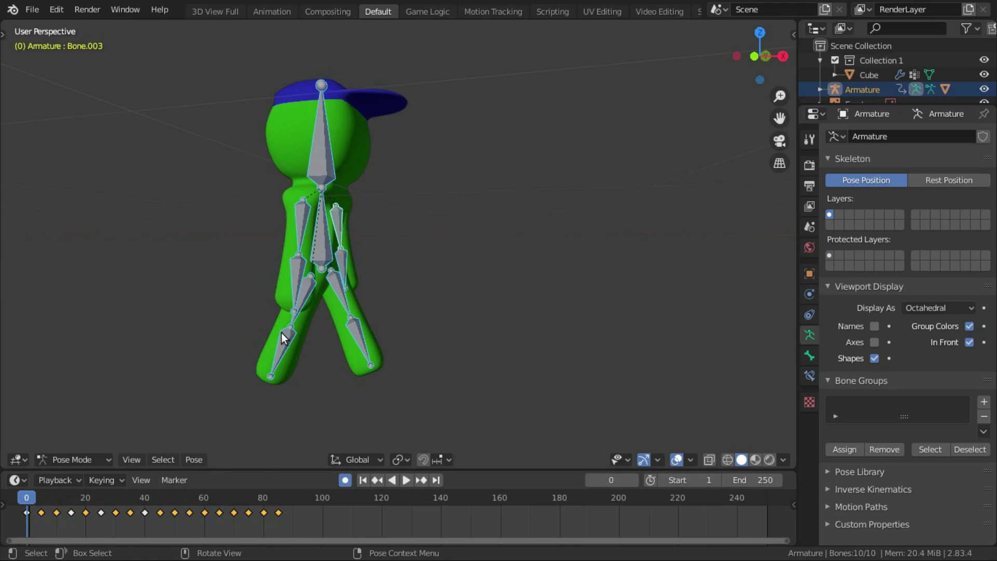
{"action": "left_click", "coordinate": [303, 219]}
{"action": "left_click", "coordinate": [338, 220], "text": "shift"}
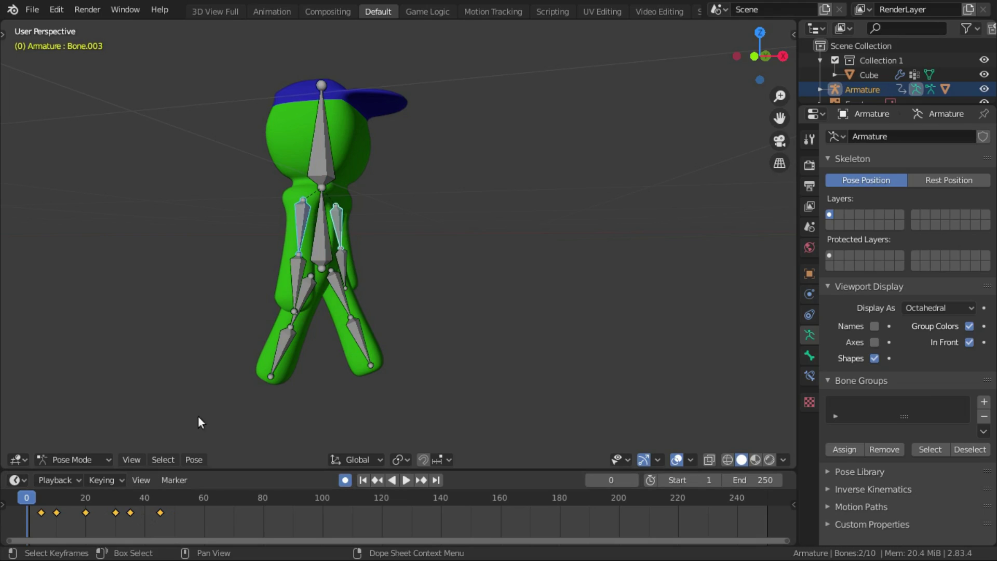
{"action": "key", "text": "a"}
{"action": "left_click", "coordinate": [156, 512]}
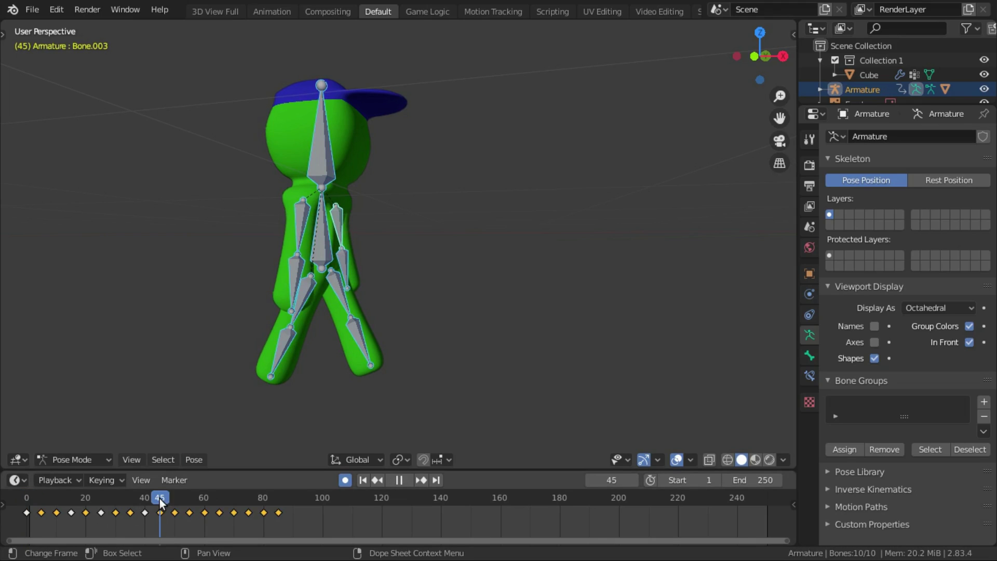
Duplicate both upper arms' keyframes 40 frames onward so the swing repeats from frame 45 to 85, and play back the animation
{"action": "left_click", "coordinate": [308, 272]}
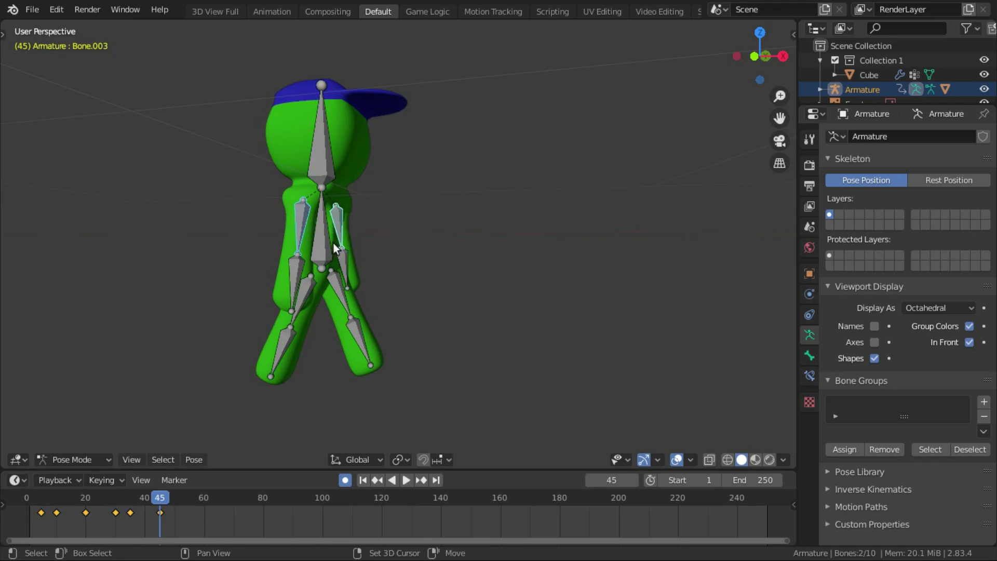
{"action": "key", "text": "shift+d"}
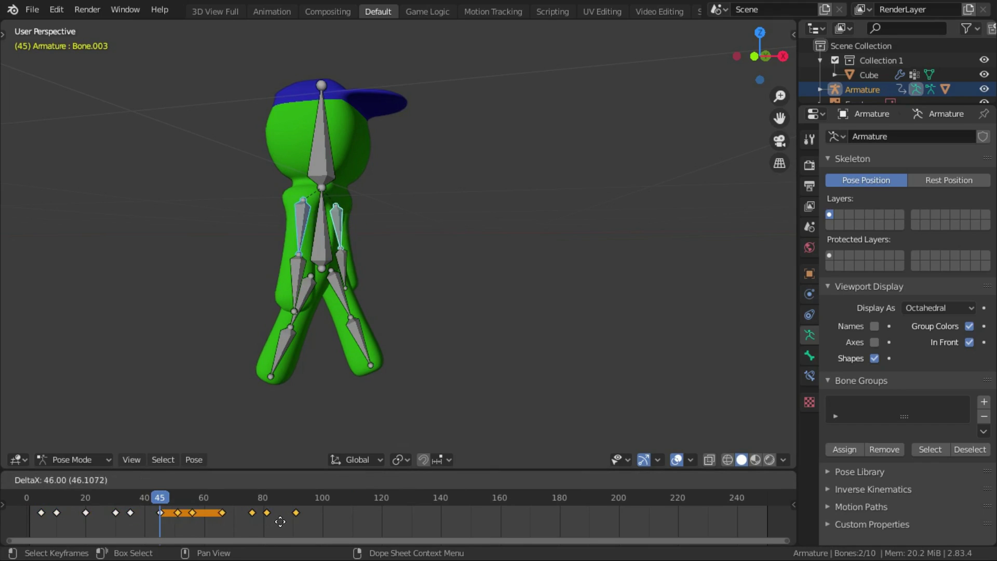
{"action": "left_click", "coordinate": [262, 519]}
{"action": "key", "text": "shift+Left"}
{"action": "key", "text": "space"}
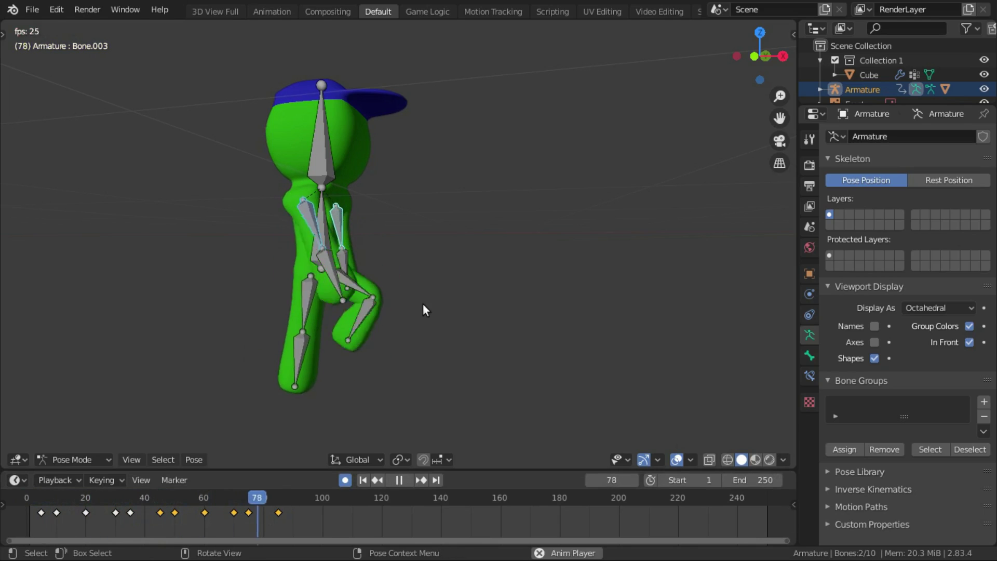
{"action": "key", "text": "space"}
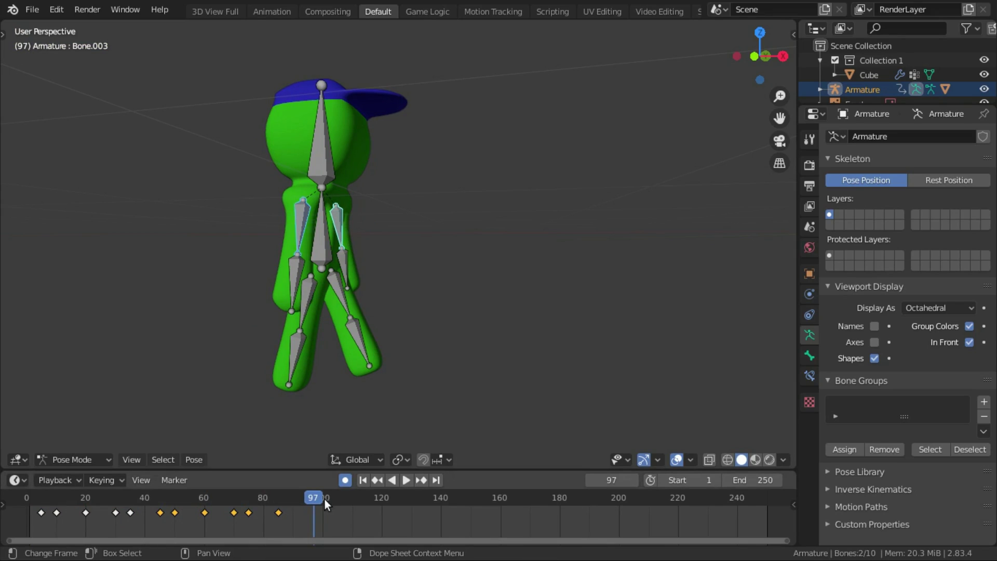
{"action": "key", "text": "Escape"}
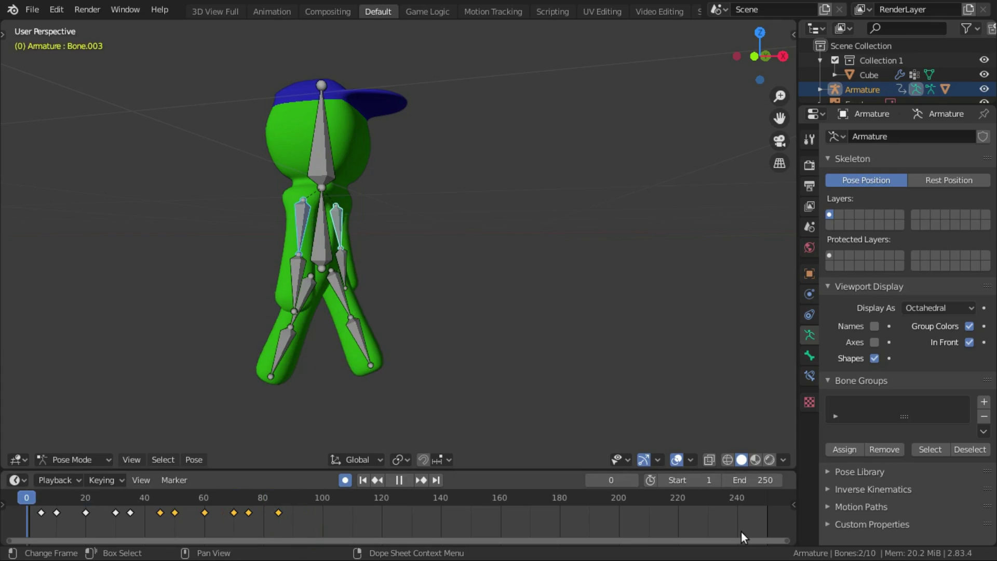
In the front orthographic view, keyframe the body bone Bone in its present position at frame 5
{"action": "middle_click_drag", "start_coordinate": [574, 337], "coordinate": [545, 338]}
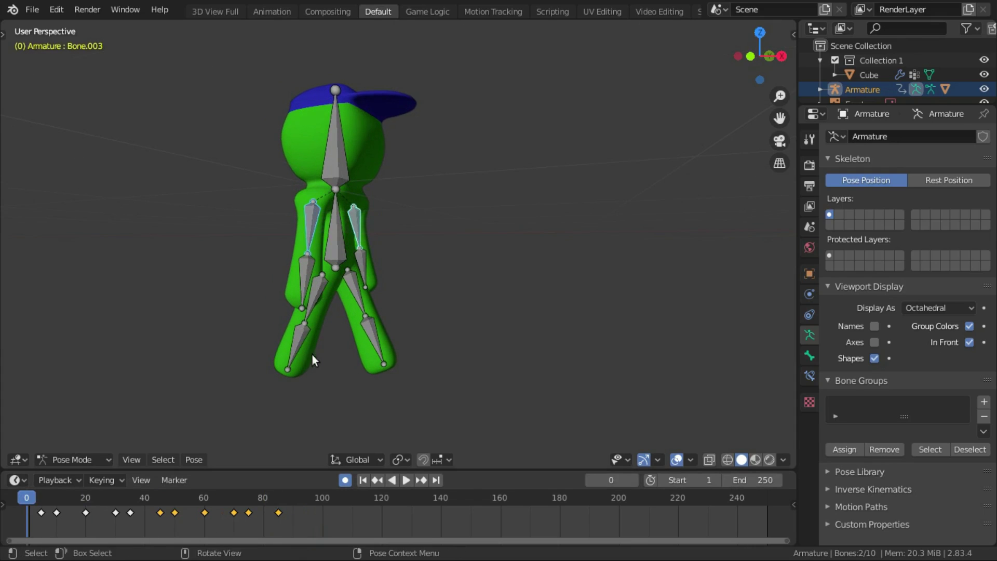
{"action": "middle_click_drag", "start_coordinate": [313, 355], "coordinate": [327, 353]}
{"action": "left_click", "coordinate": [753, 57]}
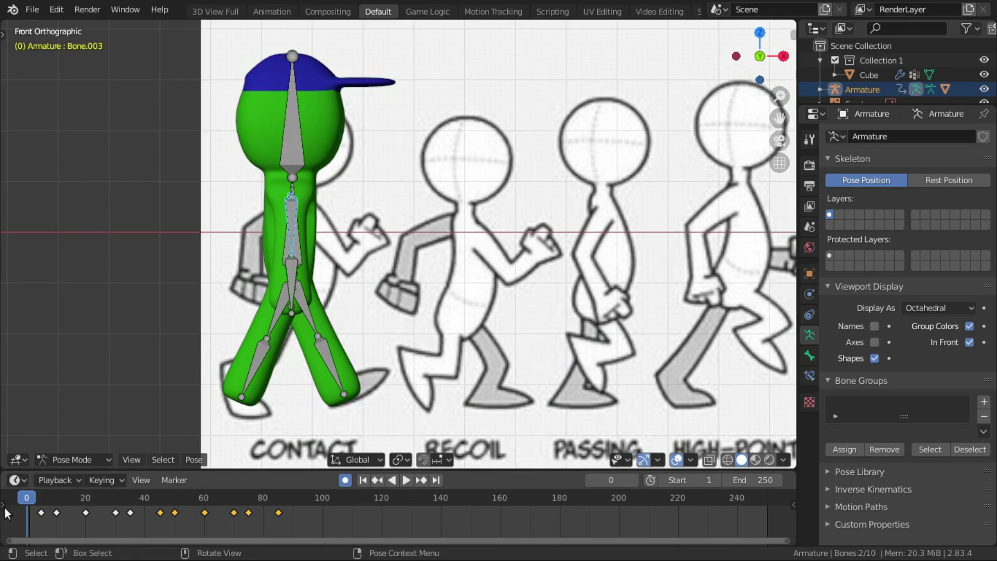
{"action": "key", "text": "space"}
{"action": "left_click_drag", "start_coordinate": [41, 499], "coordinate": [59, 503]}
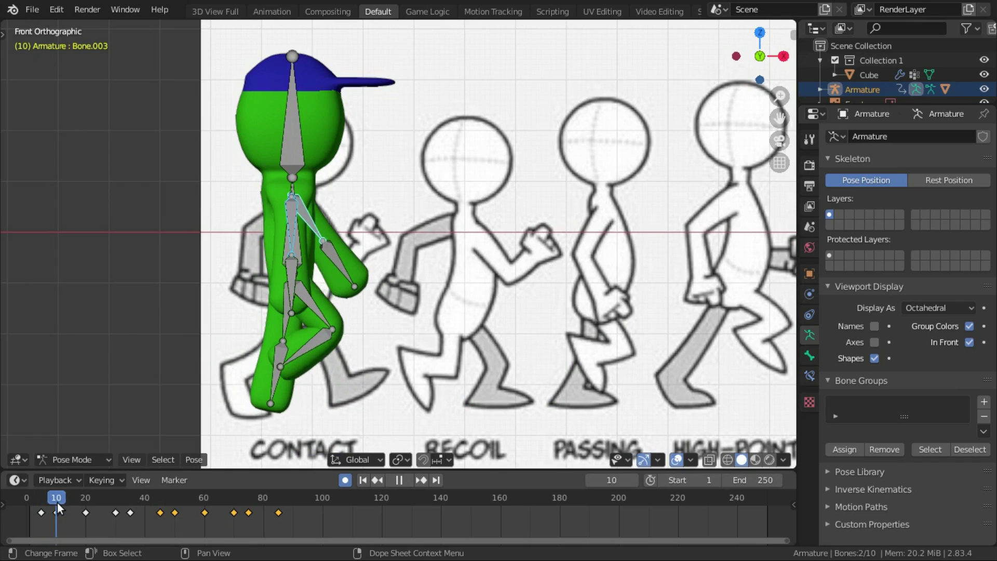
{"action": "key", "text": "Escape"}
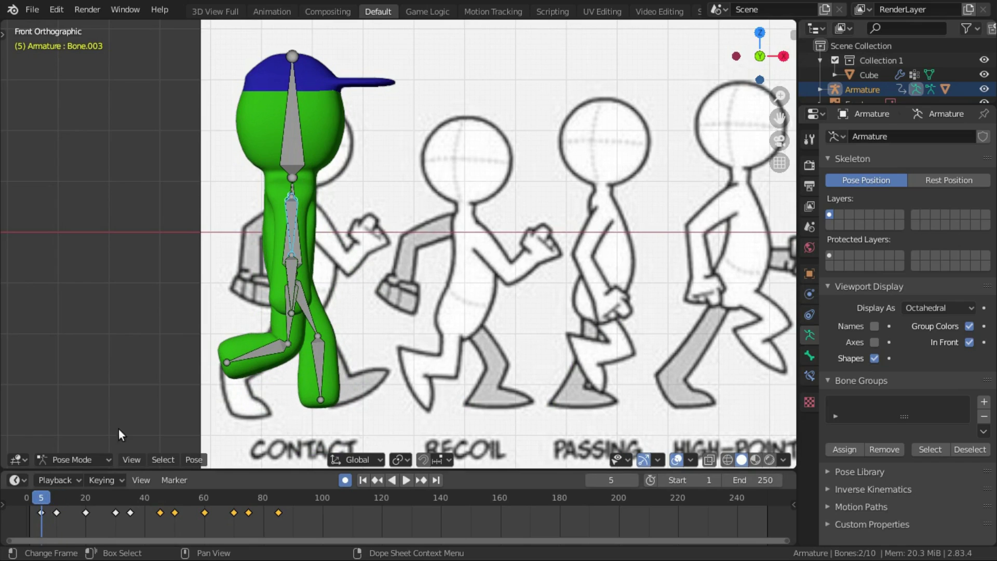
{"action": "left_click", "coordinate": [299, 242]}
{"action": "key", "text": "g"}
{"action": "left_click", "coordinate": [388, 368]}
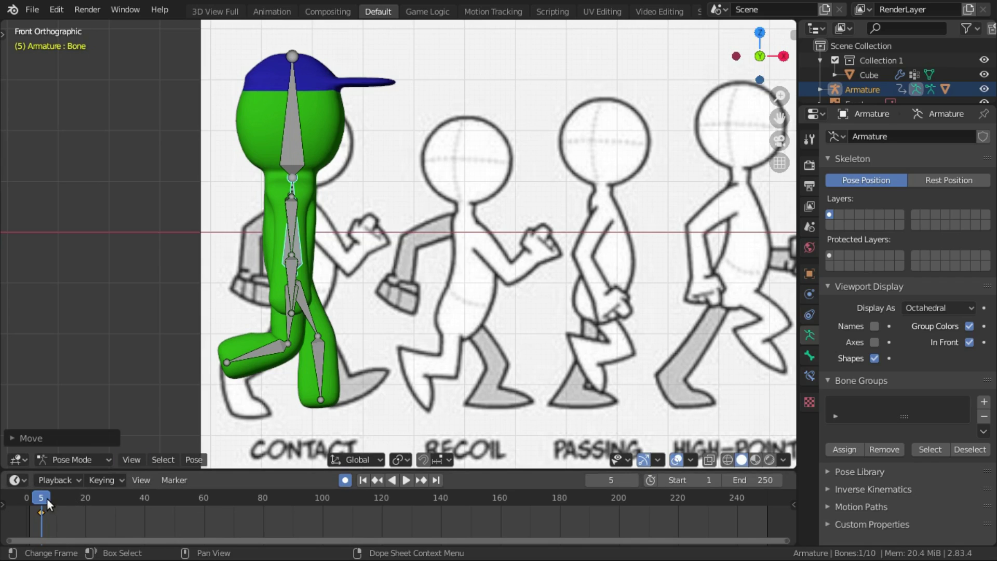
At frame 10, move Bone forward along the X axis so the body advances, and play back from the start
{"action": "left_click_drag", "start_coordinate": [48, 499], "coordinate": [57, 498]}
{"action": "key", "text": "g"}
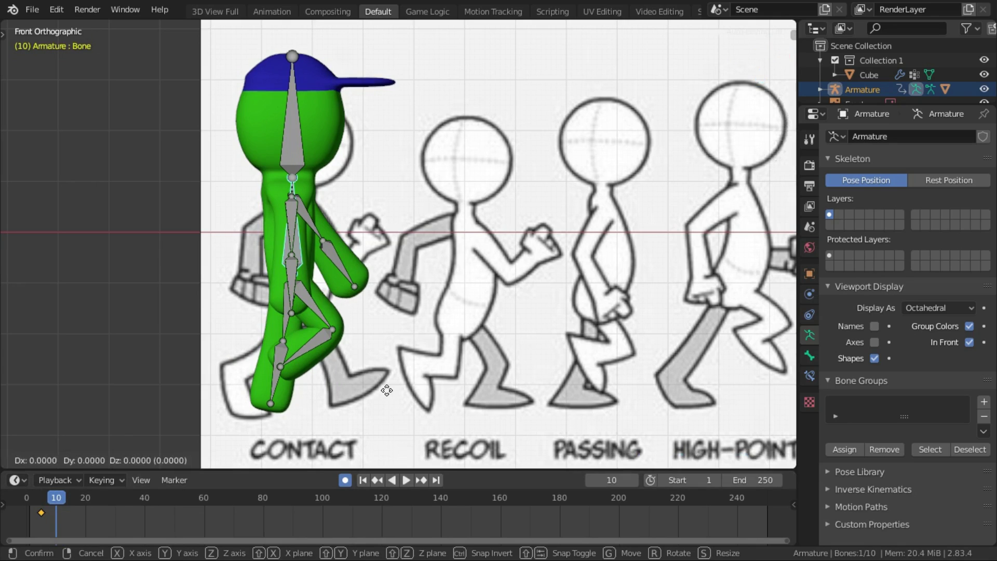
{"action": "key", "text": "x"}
{"action": "left_click", "coordinate": [492, 387]}
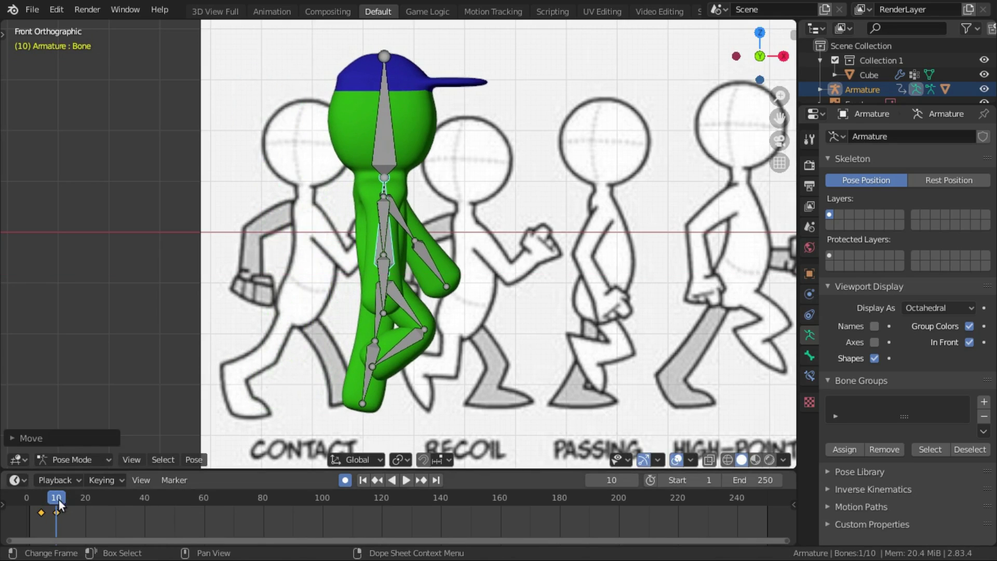
{"action": "left_click_drag", "start_coordinate": [59, 506], "coordinate": [27, 506]}
{"action": "key", "text": "space"}
{"action": "key", "text": "space"}
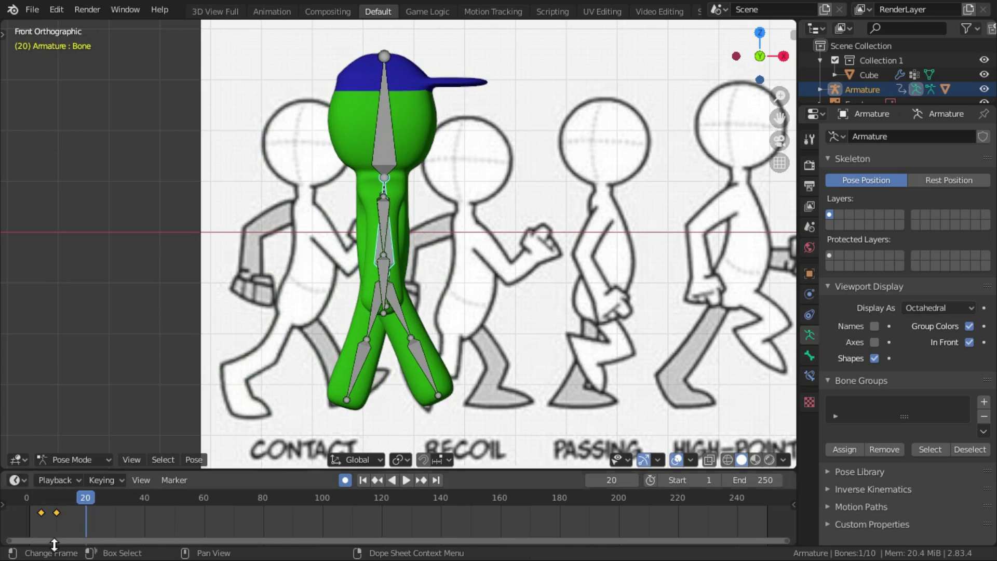
Shift Bone's frame 10 keyframe to frame 14 and play back the slower forward motion
{"action": "left_click_drag", "start_coordinate": [91, 497], "coordinate": [55, 499]}
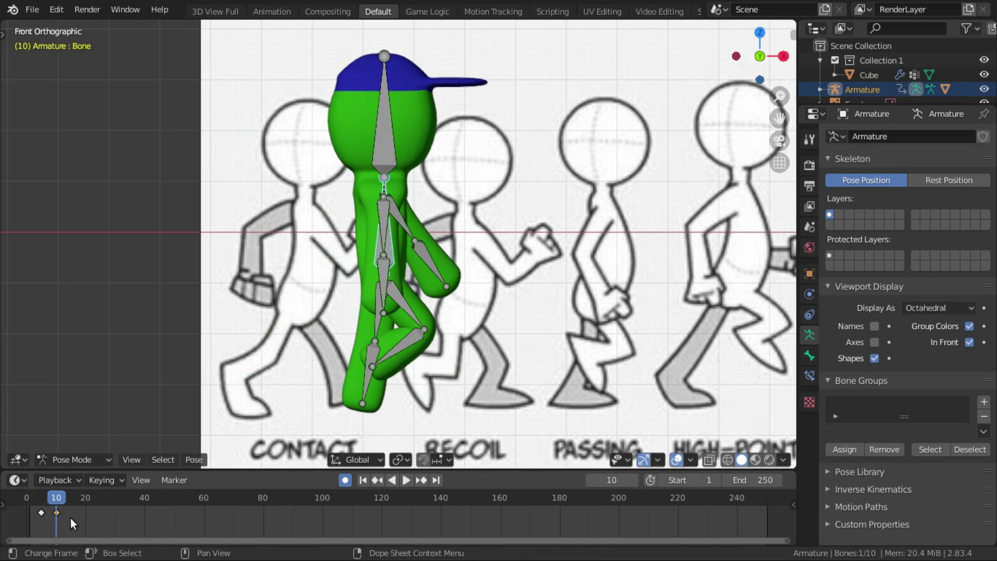
{"action": "left_click_drag", "start_coordinate": [57, 498], "coordinate": [32, 499]}
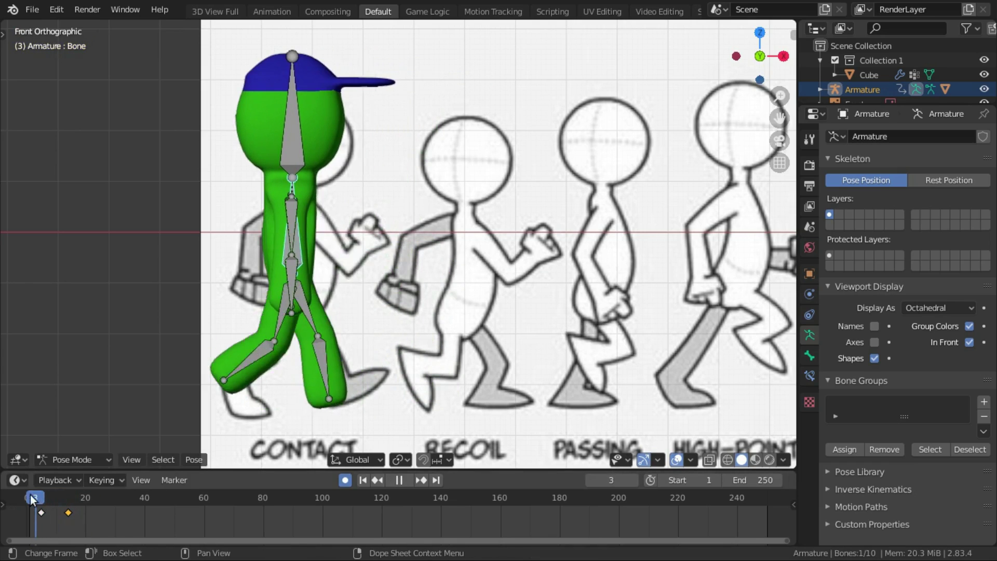
{"action": "key", "text": "space"}
{"action": "key", "text": "space"}
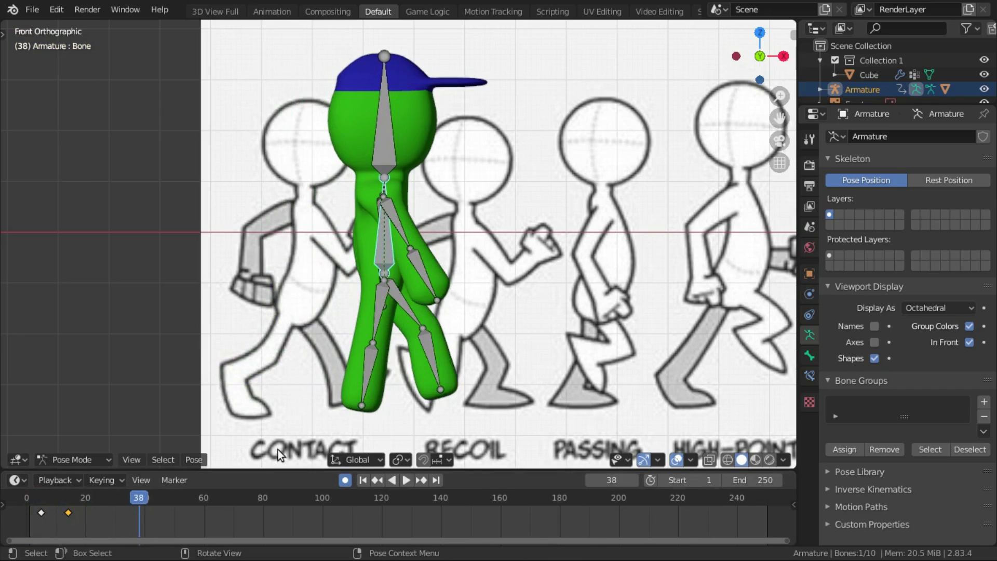
Try duplicating Bone's two keyframes to frames 21 and 30, play back the result, and undo the duplication
{"action": "left_click_drag", "start_coordinate": [130, 496], "coordinate": [77, 501]}
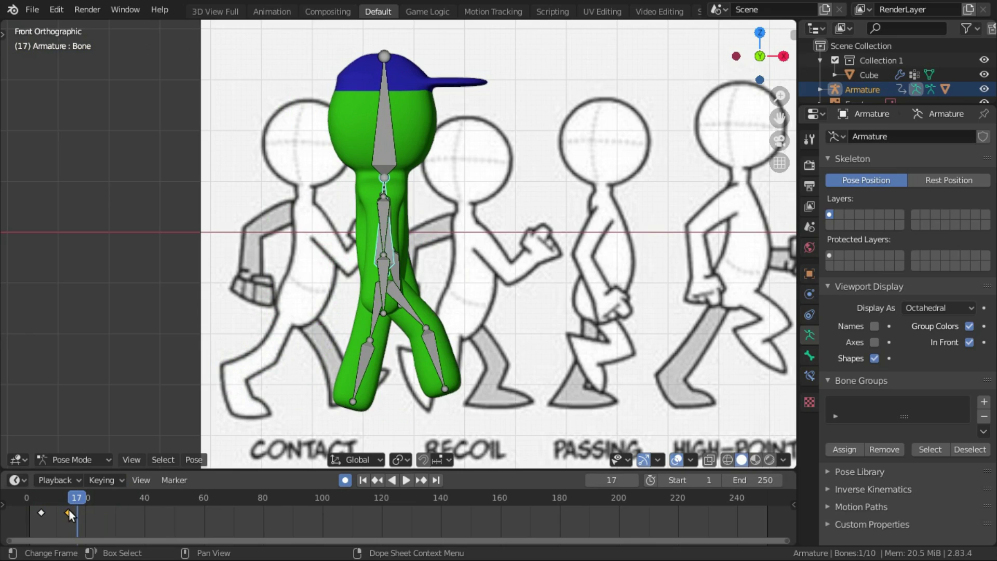
{"action": "left_click", "coordinate": [68, 512]}
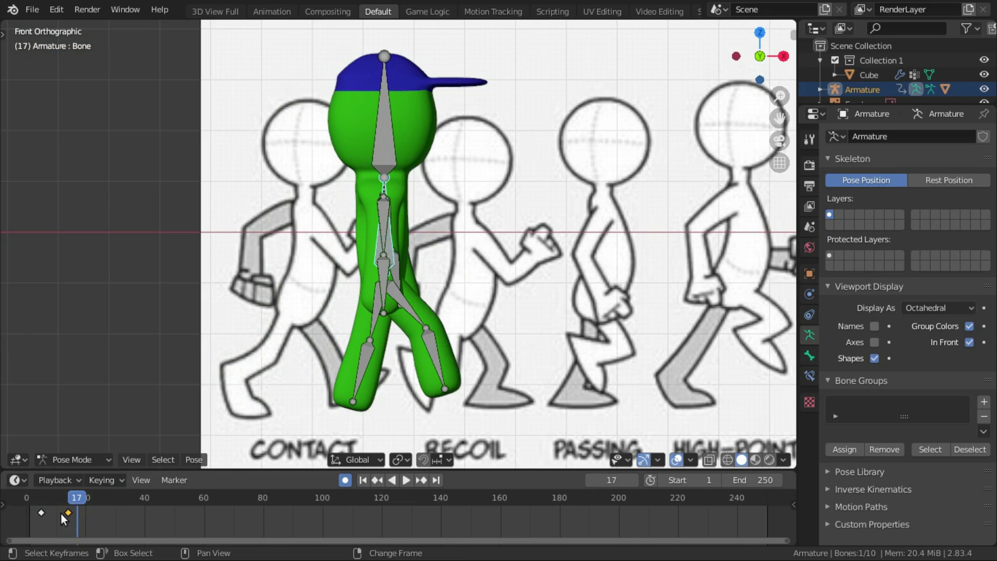
{"action": "key", "text": "shift+d"}
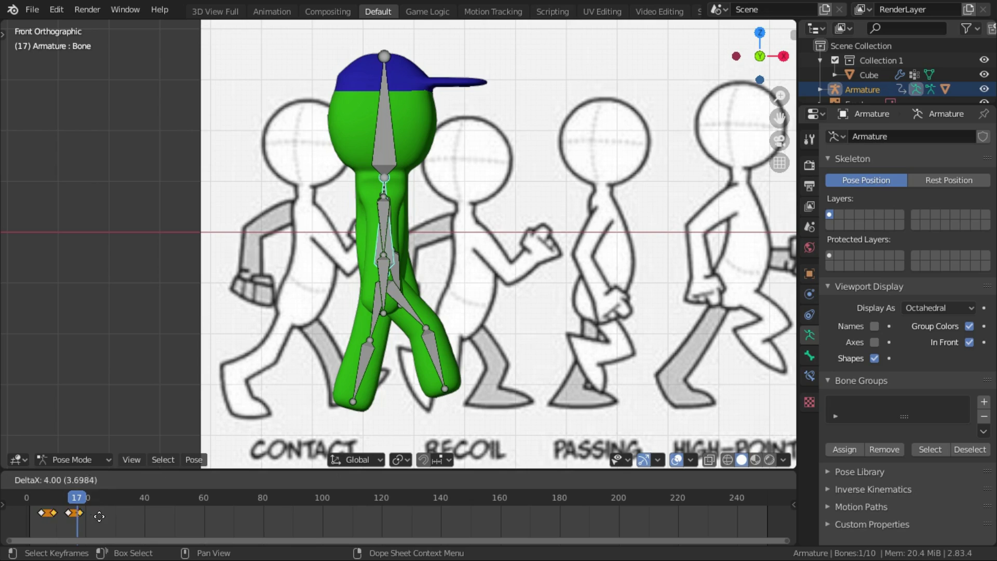
{"action": "left_click", "coordinate": [131, 515]}
{"action": "key", "text": "space"}
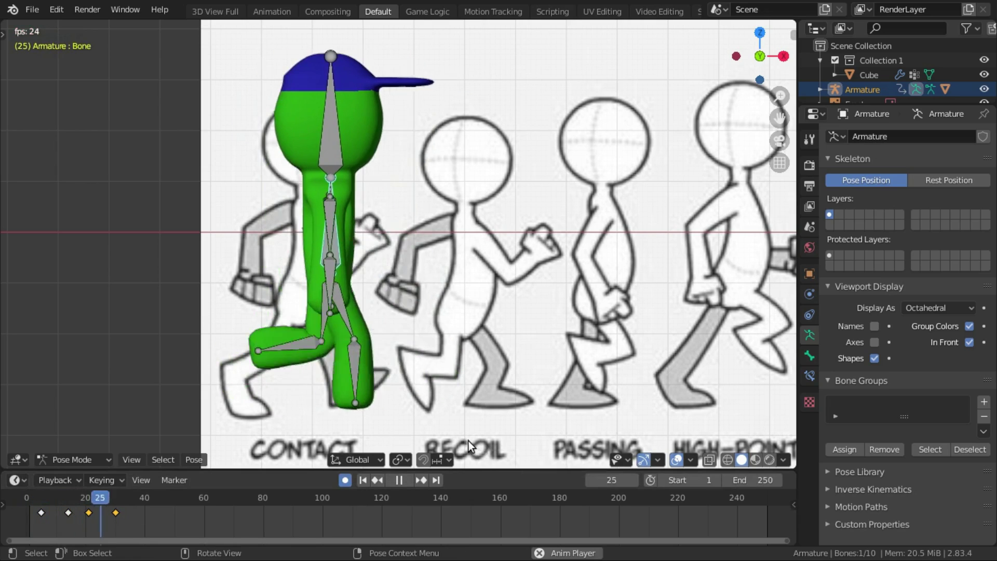
{"action": "key", "text": "Escape"}
{"action": "key", "text": "ctrl+z"}
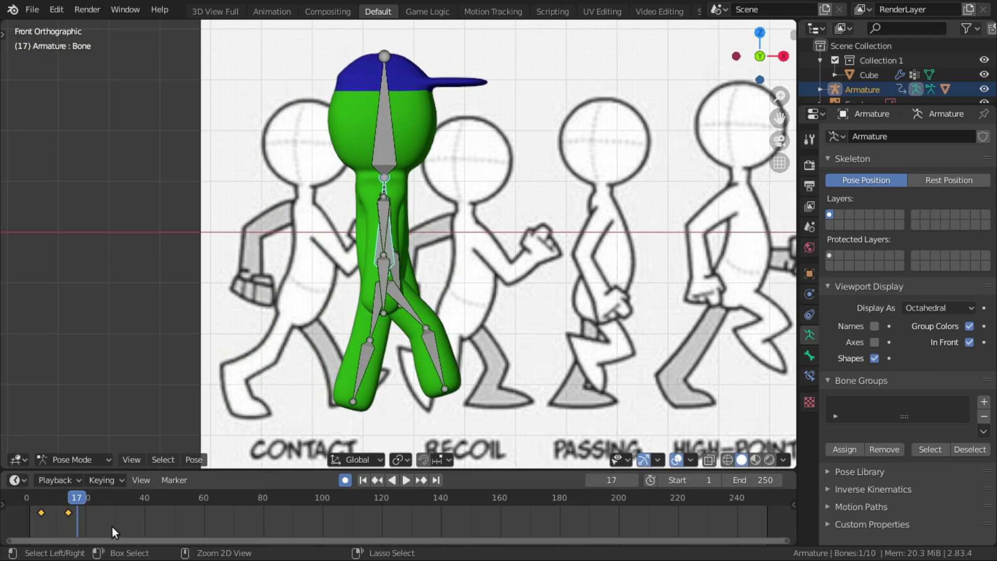
Try duplicating only Bone's frame 14 keyframe to frame 25, play back from the start, and undo the duplication
{"action": "left_click", "coordinate": [68, 499]}
{"action": "left_click", "coordinate": [68, 512]}
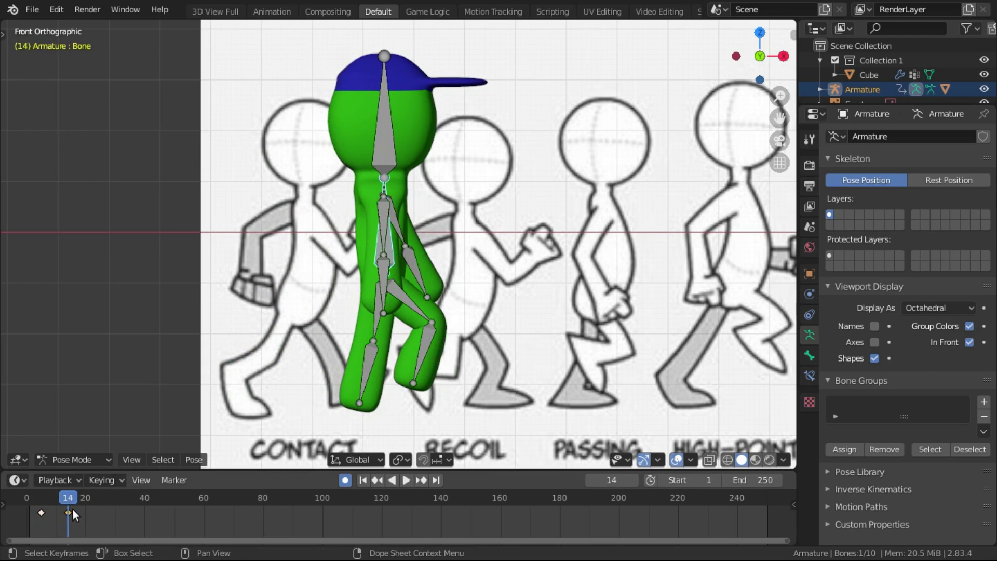
{"action": "mouse_move", "coordinate": [70, 501]}
{"action": "left_mouse_down"}
{"action": "mouse_move", "coordinate": [102, 499]}
{"action": "mouse_move", "coordinate": [72, 505]}
{"action": "left_mouse_up"}
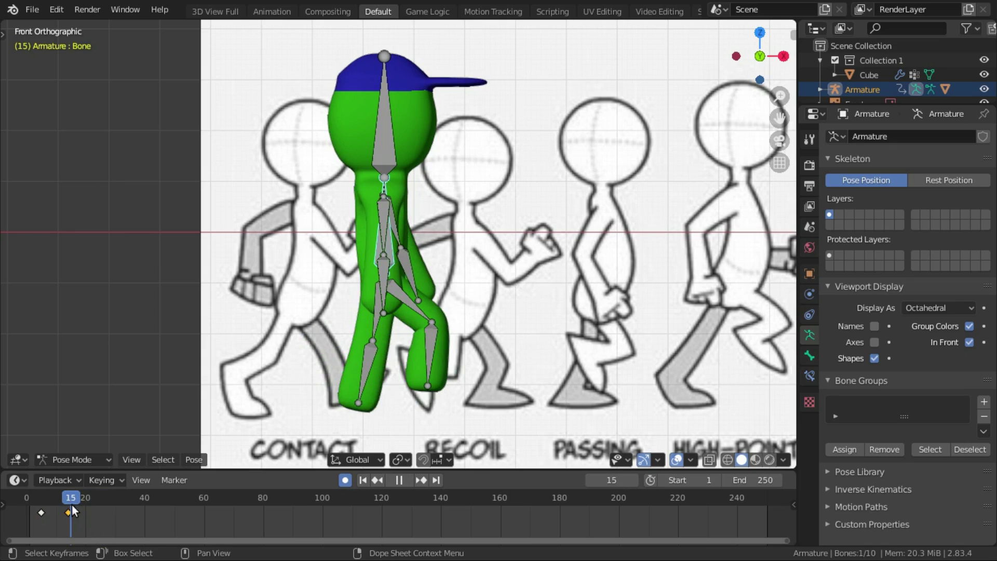
{"action": "key", "text": "shift+d"}
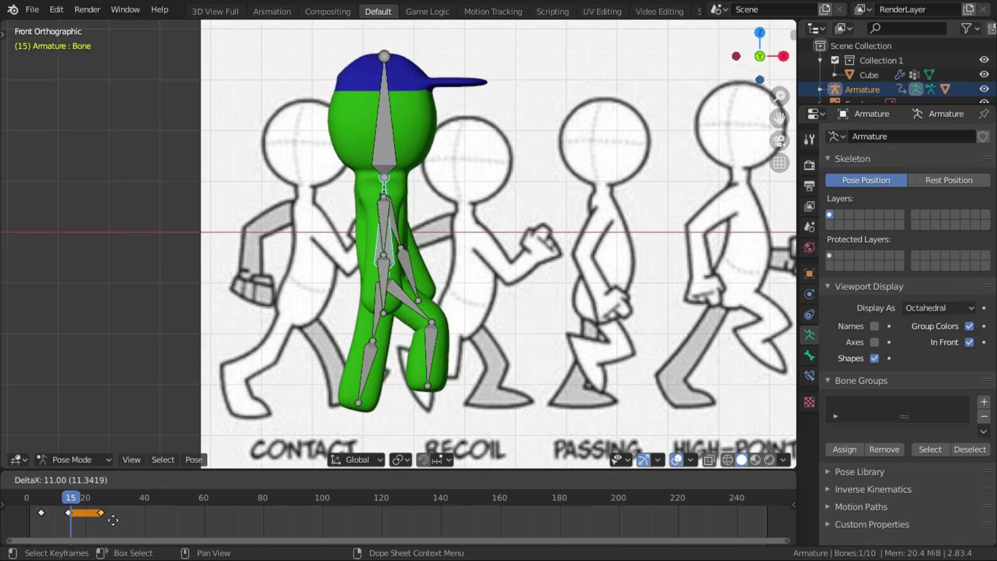
{"action": "left_click", "coordinate": [113, 519]}
{"action": "left_click_drag", "start_coordinate": [97, 499], "coordinate": [26, 500]}
{"action": "key", "text": "space"}
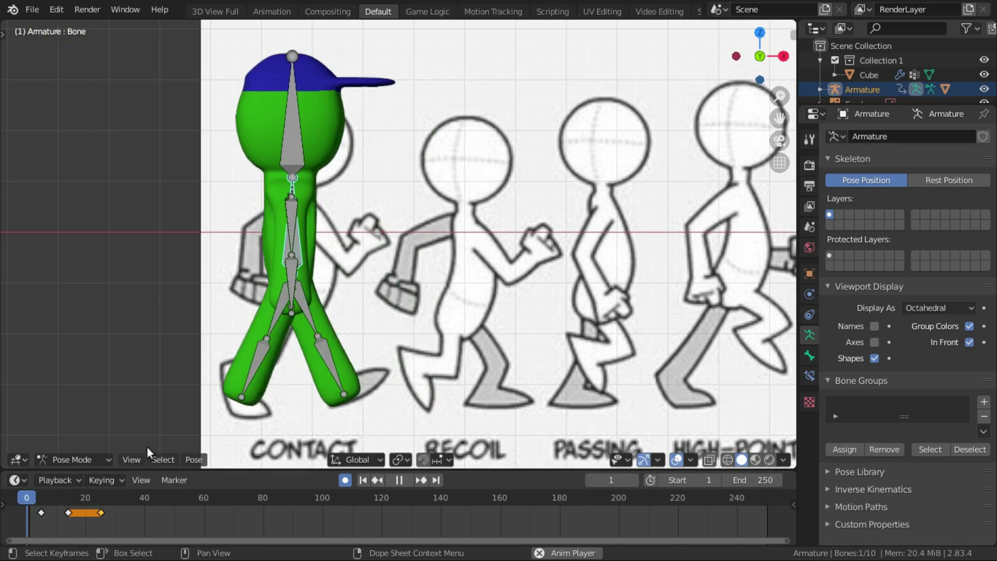
{"action": "key", "text": "space"}
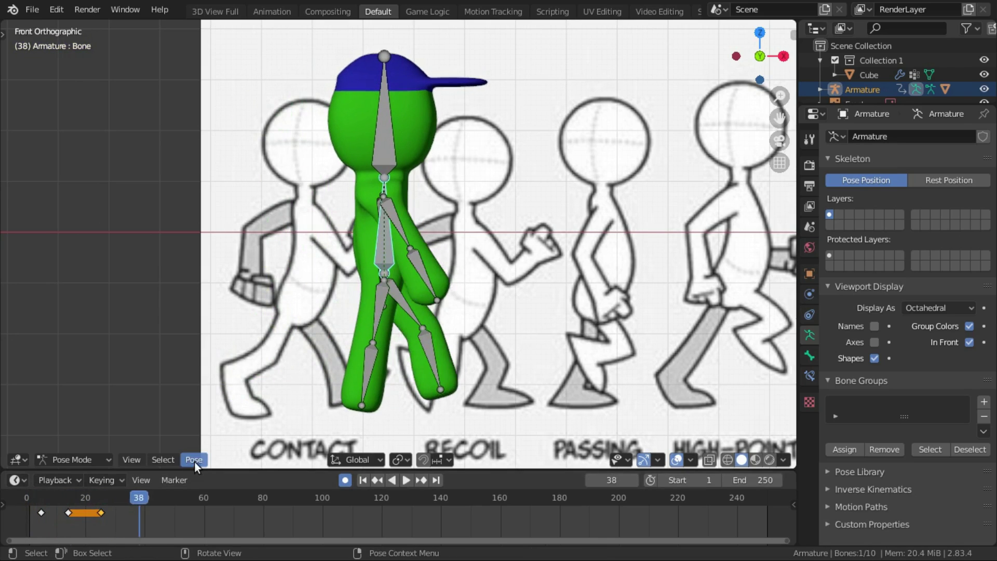
{"action": "key", "text": "ctrl+z"}
{"action": "key", "text": "ctrl+z"}
At frame 25, keyframe Bone in place so the body holds its position from frame 14
{"action": "left_click_drag", "start_coordinate": [84, 496], "coordinate": [100, 501]}
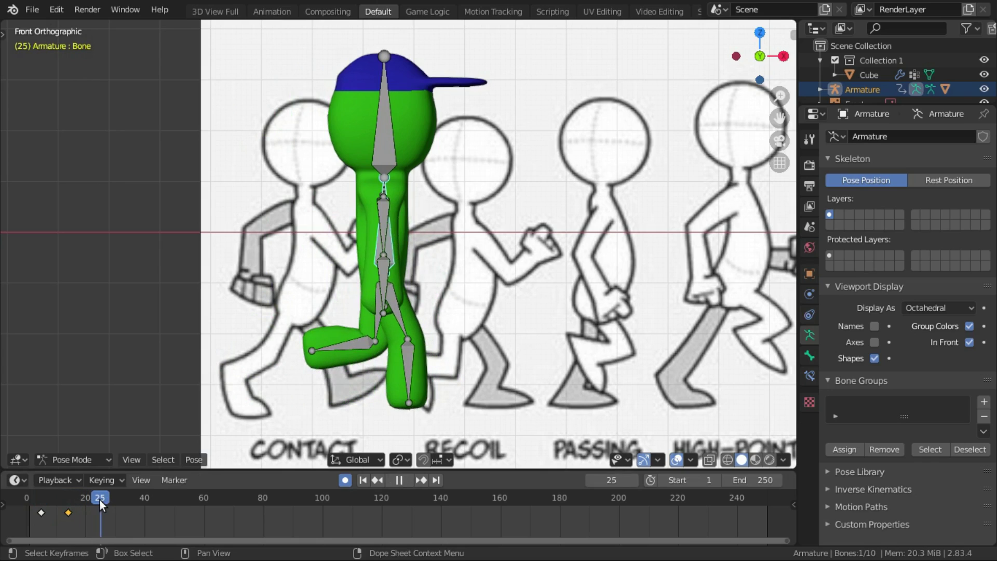
{"action": "key", "text": "g"}
{"action": "left_click", "coordinate": [494, 308]}
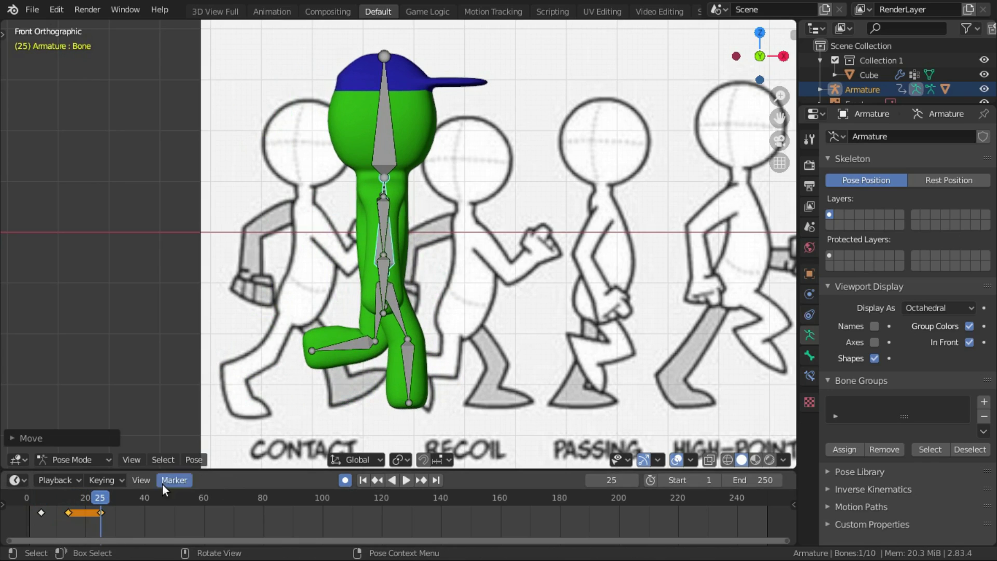
At frame 30, move Bone further forward so the body advances with the second step
{"action": "left_click", "coordinate": [109, 497]}
{"action": "left_click_drag", "start_coordinate": [110, 497], "coordinate": [119, 499]}
{"action": "key", "text": "space"}
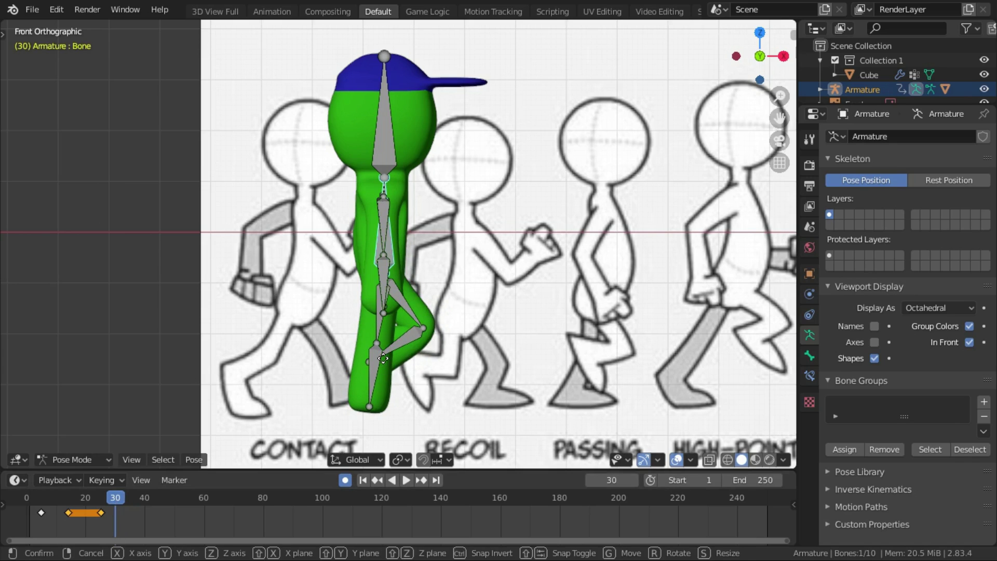
{"action": "key", "text": "g"}
{"action": "left_click", "coordinate": [434, 359]}
Shift Bone's frame 30 keyframe to frame 35 and play back the second forward advance
{"action": "mouse_move", "coordinate": [116, 497]}
{"action": "left_mouse_down"}
{"action": "mouse_move", "coordinate": [138, 498]}
{"action": "mouse_move", "coordinate": [118, 502]}
{"action": "left_mouse_up"}
{"action": "left_click", "coordinate": [116, 513]}
{"action": "key", "text": "g"}
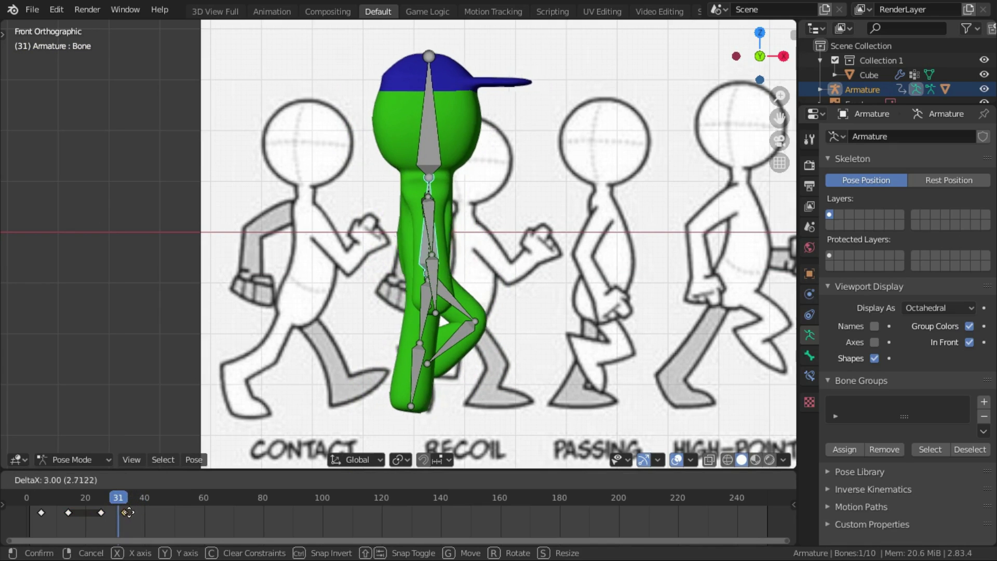
{"action": "left_click", "coordinate": [131, 513]}
{"action": "left_click", "coordinate": [105, 496]}
{"action": "key", "text": "space"}
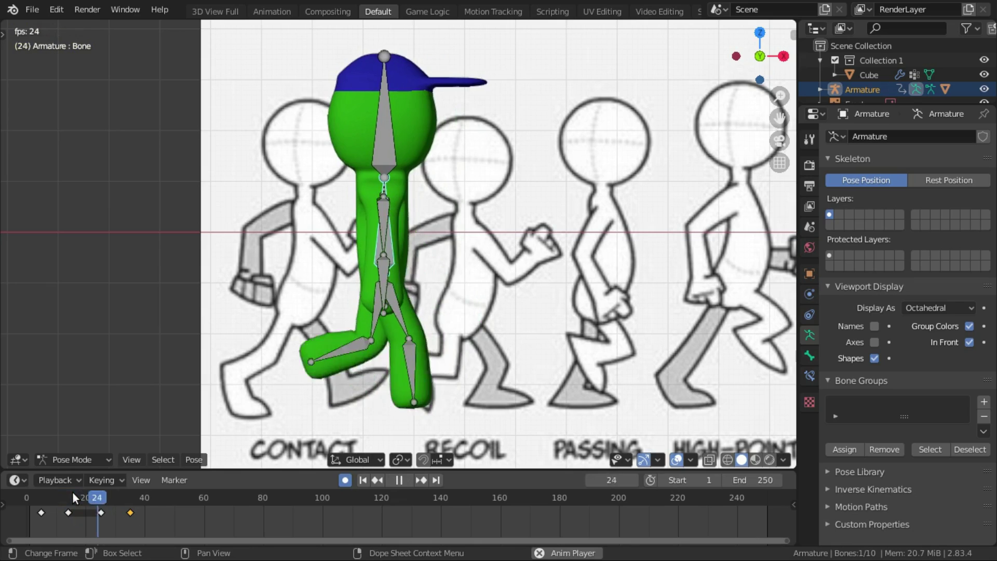
{"action": "key", "text": "space"}
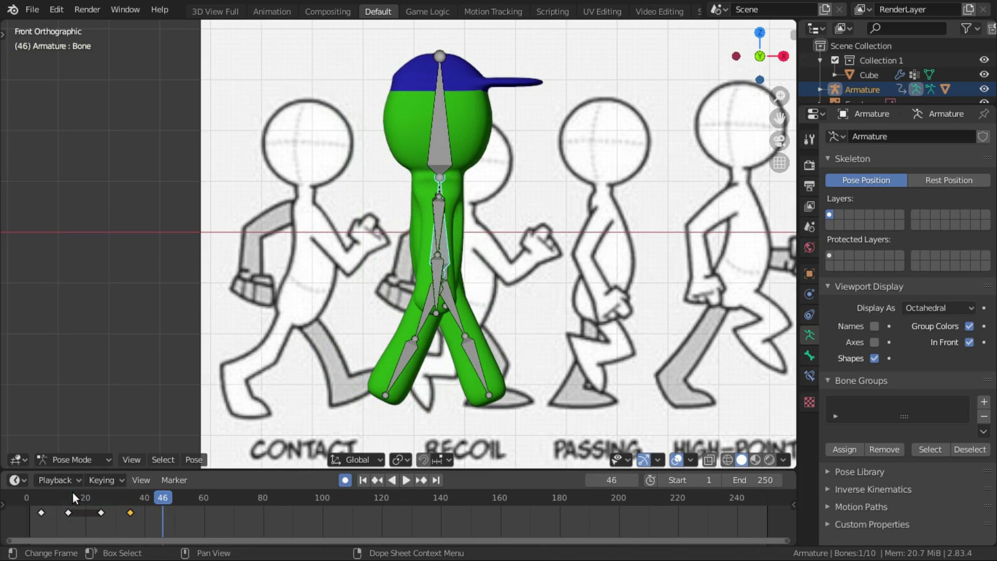
At frame 50, keyframe Bone in place so the body holds its position from frame 35
{"action": "key", "text": "space"}
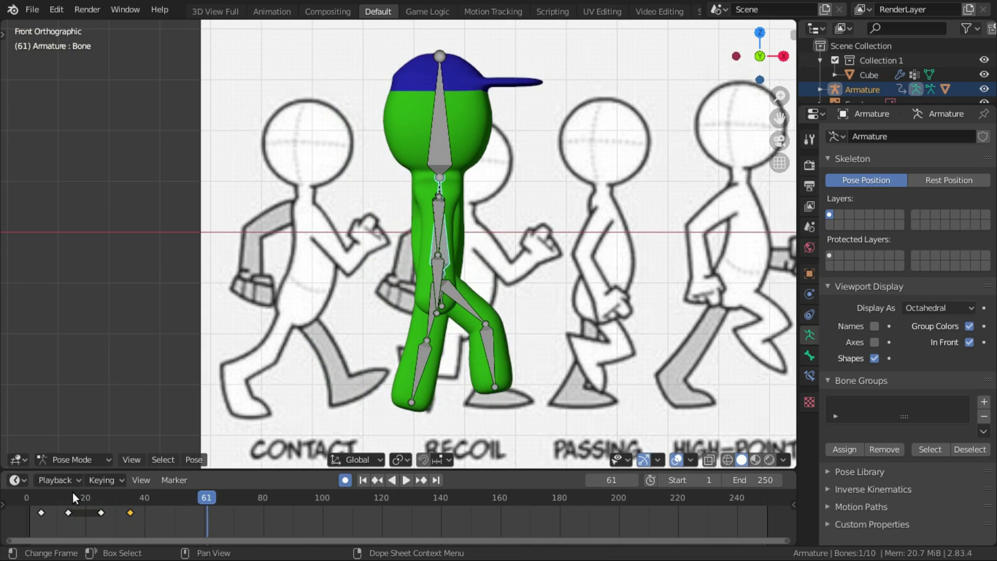
{"action": "left_click_drag", "start_coordinate": [217, 497], "coordinate": [182, 500]}
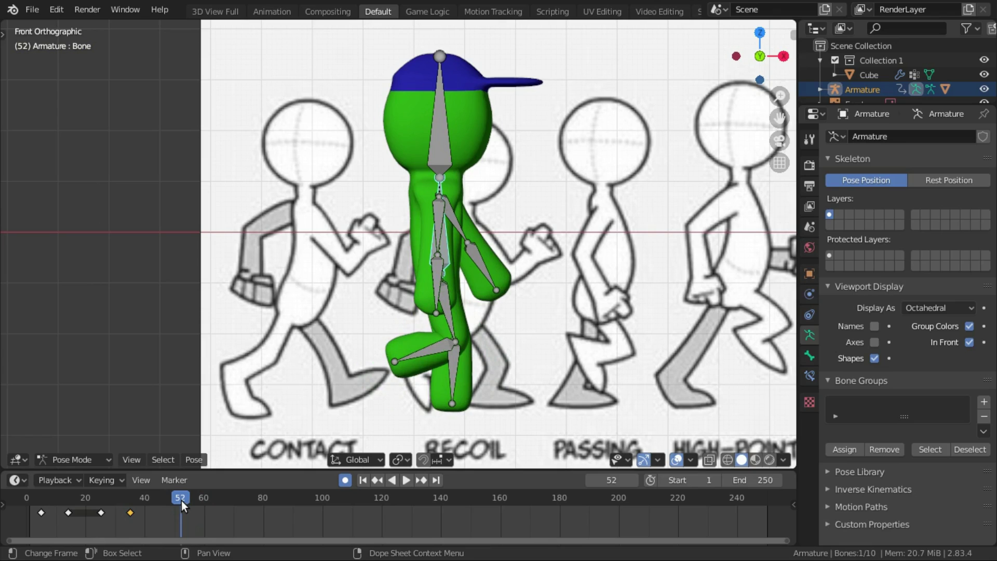
{"action": "left_click_drag", "start_coordinate": [183, 498], "coordinate": [204, 499]}
{"action": "key", "text": "g"}
{"action": "left_click", "coordinate": [418, 407]}
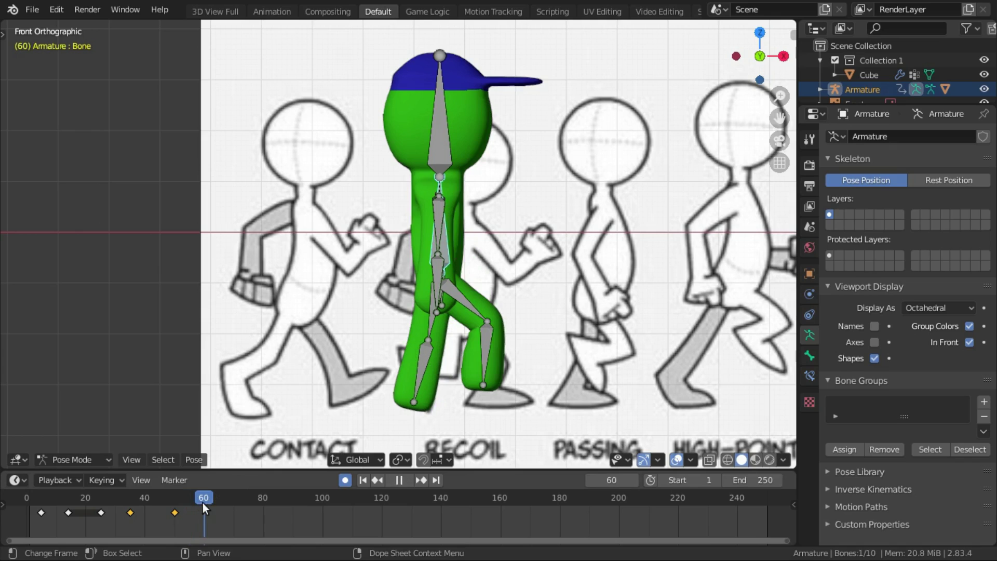
At frame 60, move Bone forward along the global X axis, and keyframe it in place at frame 70
{"action": "key", "text": "g"}
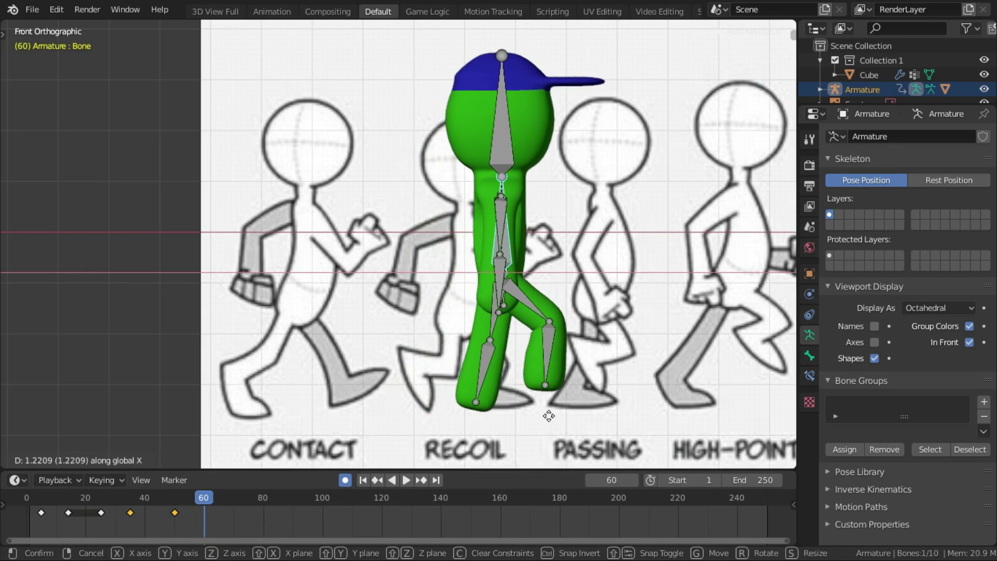
{"action": "key", "text": "Return"}
{"action": "left_click_drag", "start_coordinate": [210, 493], "coordinate": [263, 499]}
{"action": "key", "text": "i"}
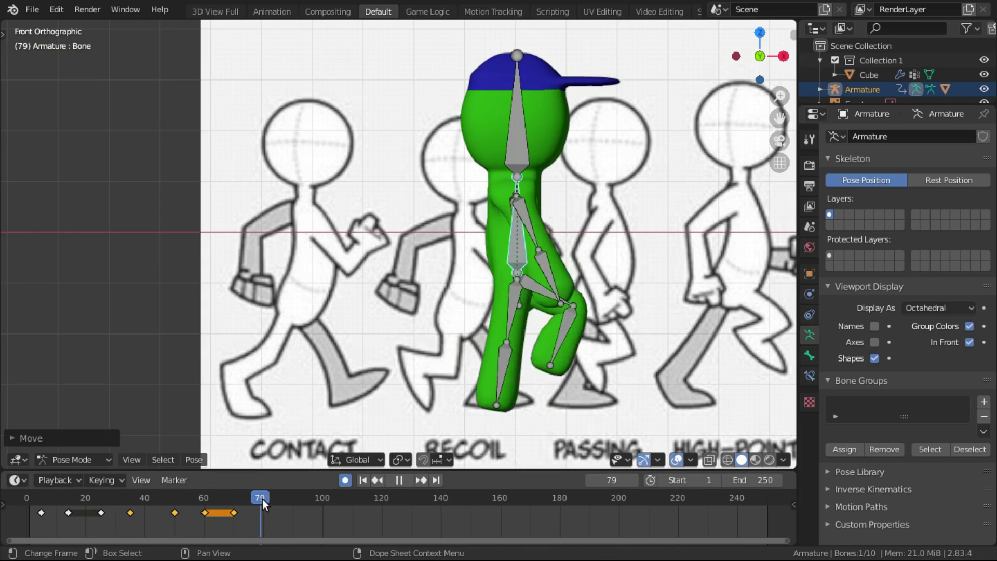
At frame 80, move Bone further forward along the global X axis for the next step
{"action": "key", "text": "g"}
{"action": "key", "text": "x"}
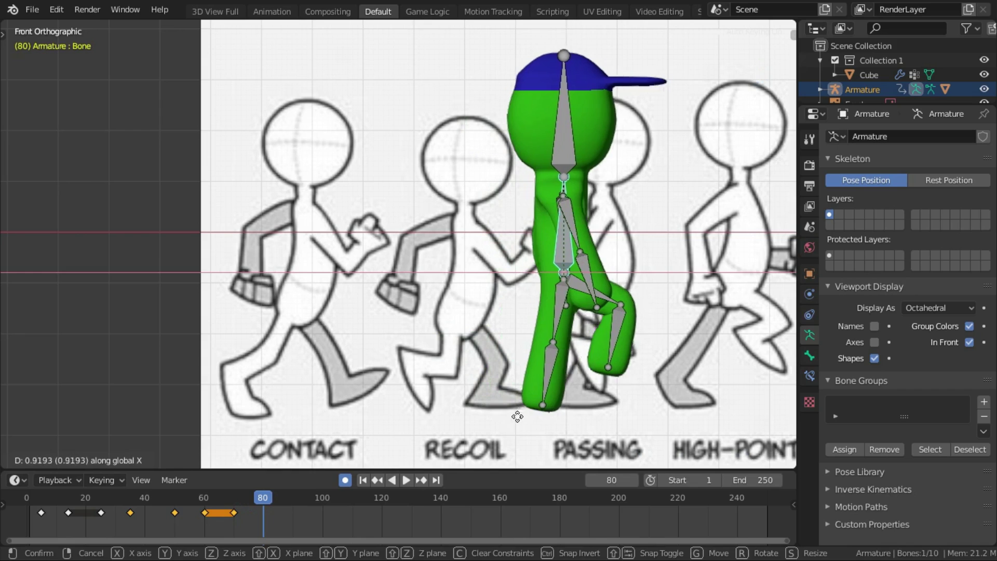
{"action": "left_click", "coordinate": [510, 430]}
Play back the forward walk from the start and inspect the character from an angled perspective view
{"action": "key", "text": "space"}
{"action": "left_click_drag", "start_coordinate": [289, 502], "coordinate": [27, 507]}
{"action": "key", "text": "space"}
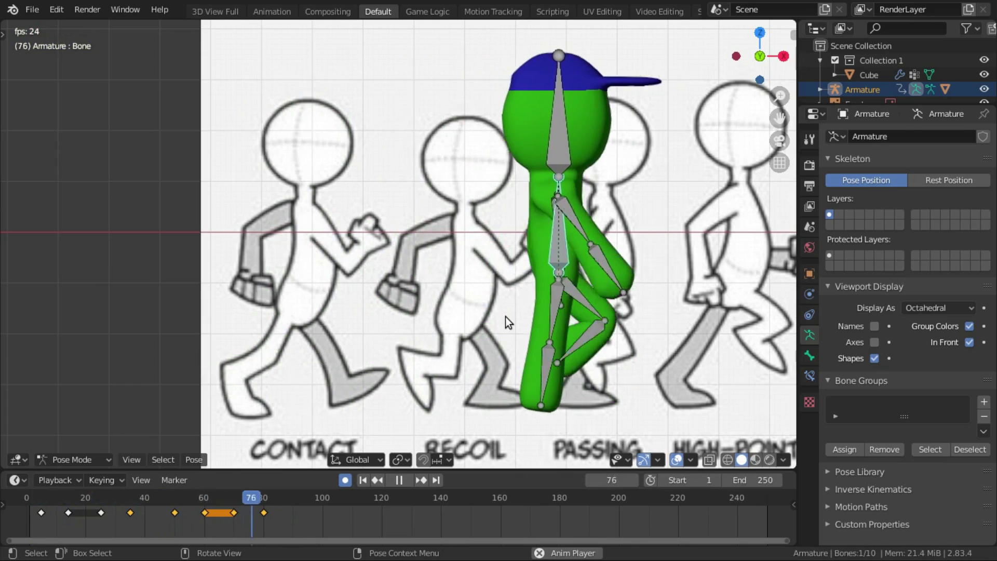
{"action": "key", "text": "space"}
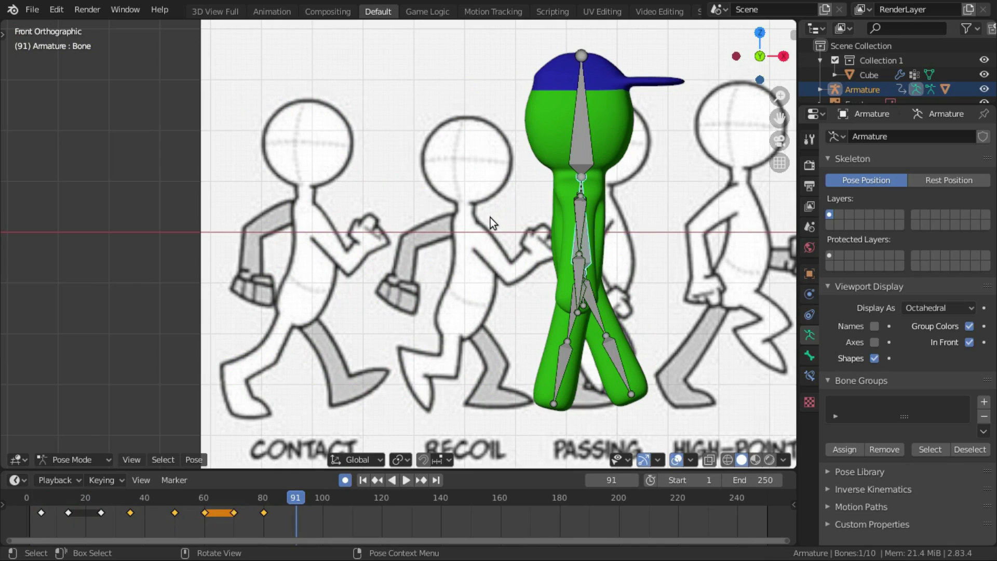
{"action": "middle_click_drag", "start_coordinate": [483, 222], "coordinate": [313, 228]}
{"action": "scroll", "coordinate": [312, 228], "scroll_direction": "down", "scroll_amount": 3}
{"action": "middle_click_drag", "start_coordinate": [424, 200], "coordinate": [436, 281]}
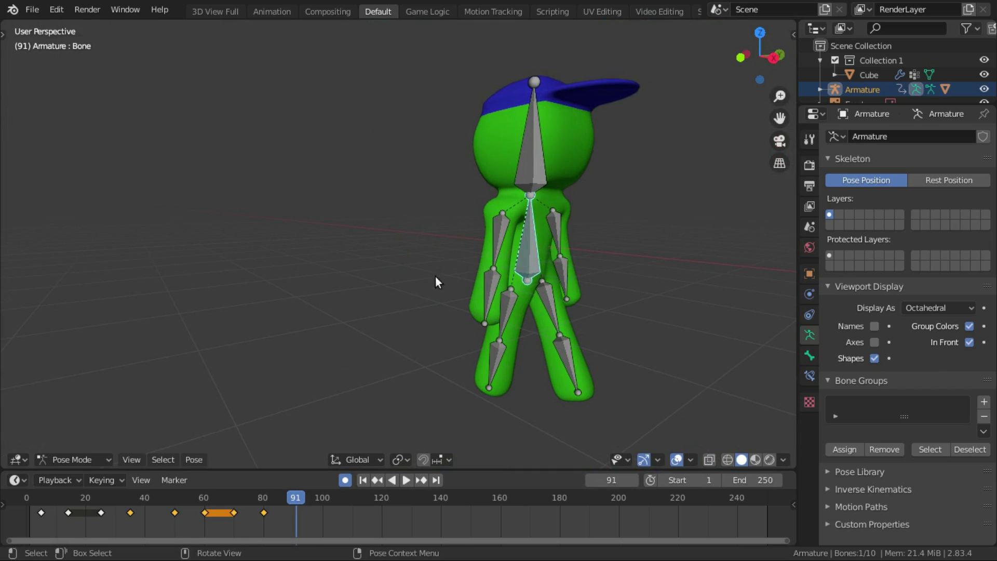